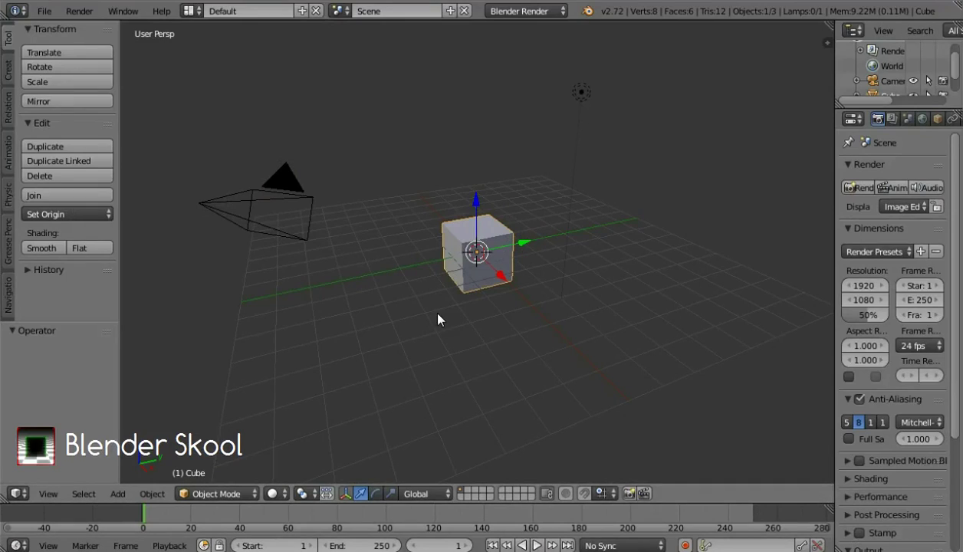
- Delete the default cube and add a text object at the scene's origin
key("x")
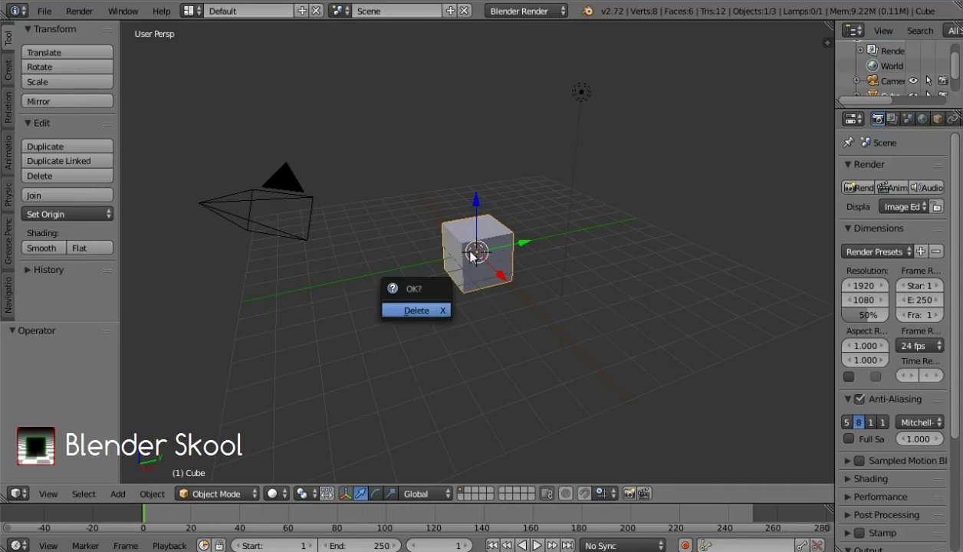
key("Return")
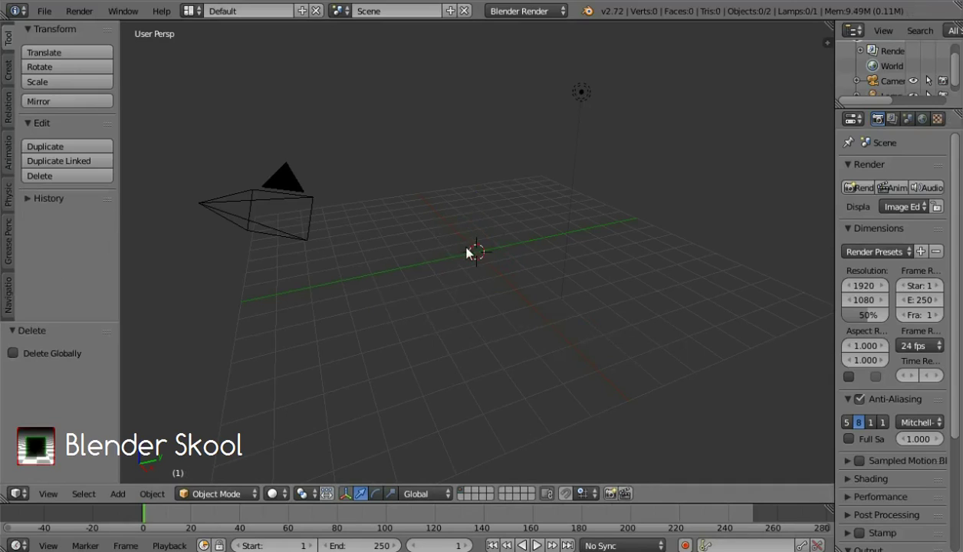
key("shift+a")
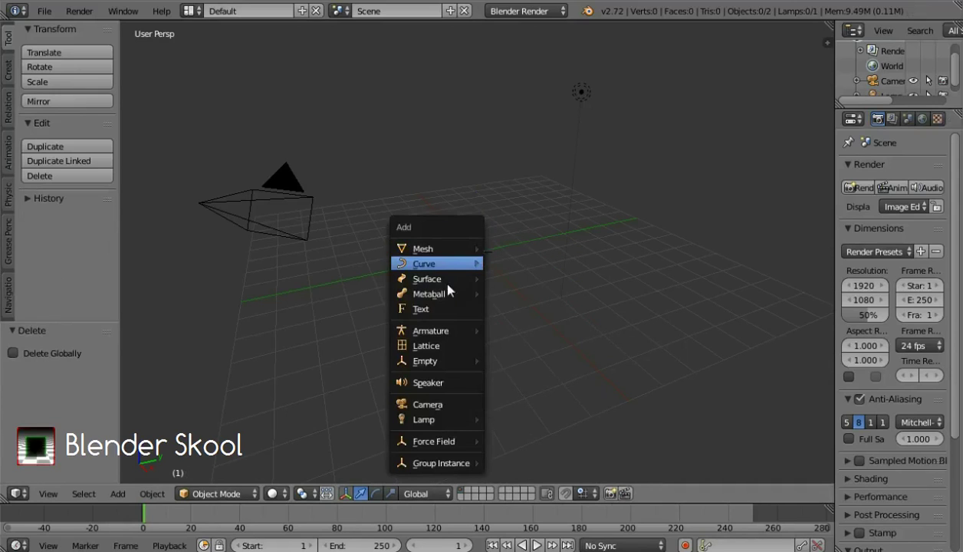
left_click(428, 310)
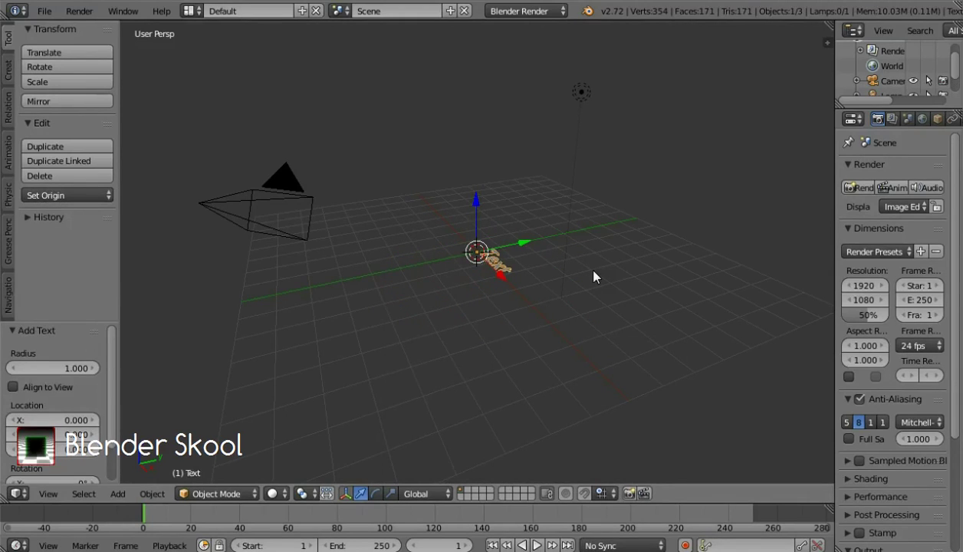
- Rotate the text object 90 degrees about the X axis so it stands upright
scroll(594, 272, "up", 6)
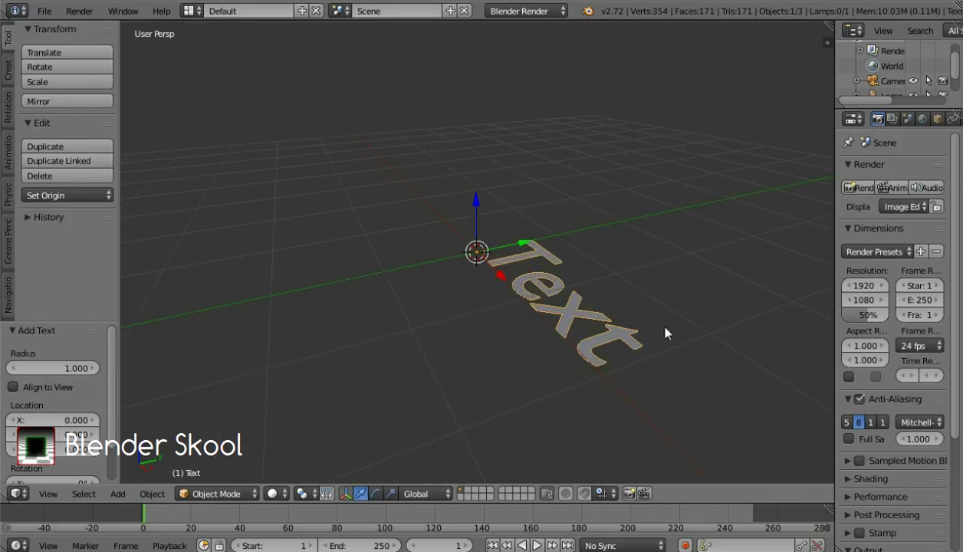
key("r")
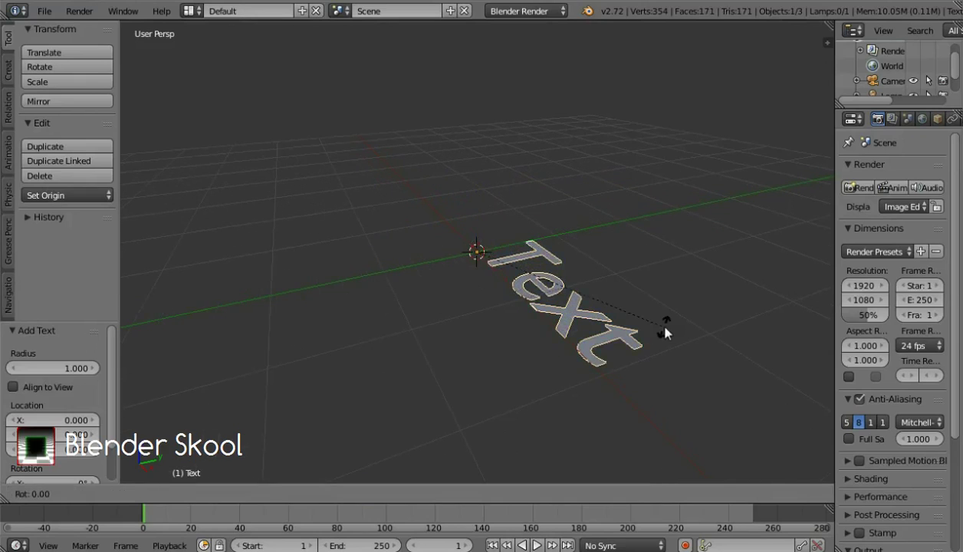
key("x")
type("90")
key("Return")
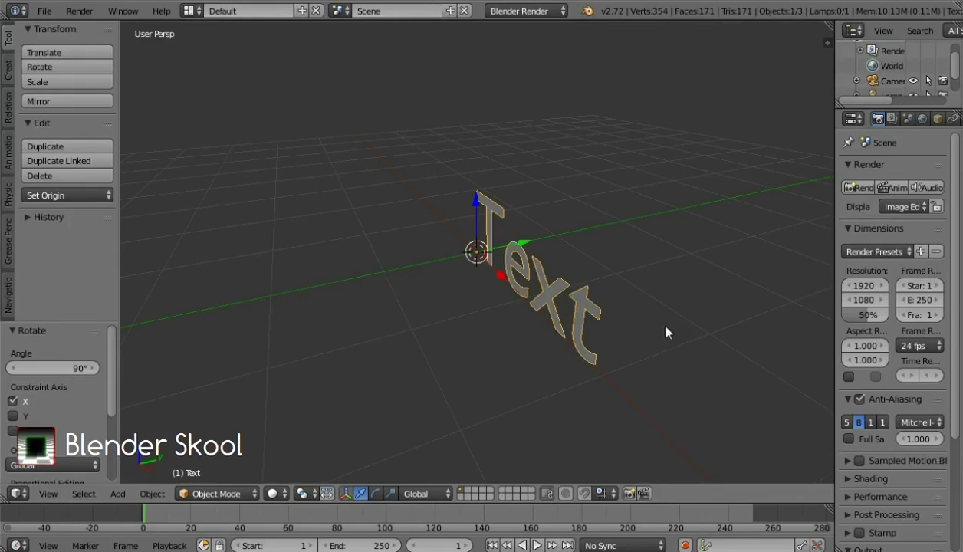
- Replace the default wording of the text object with "3D" and return to Object Mode
key("Tab")
key("BackSpace")
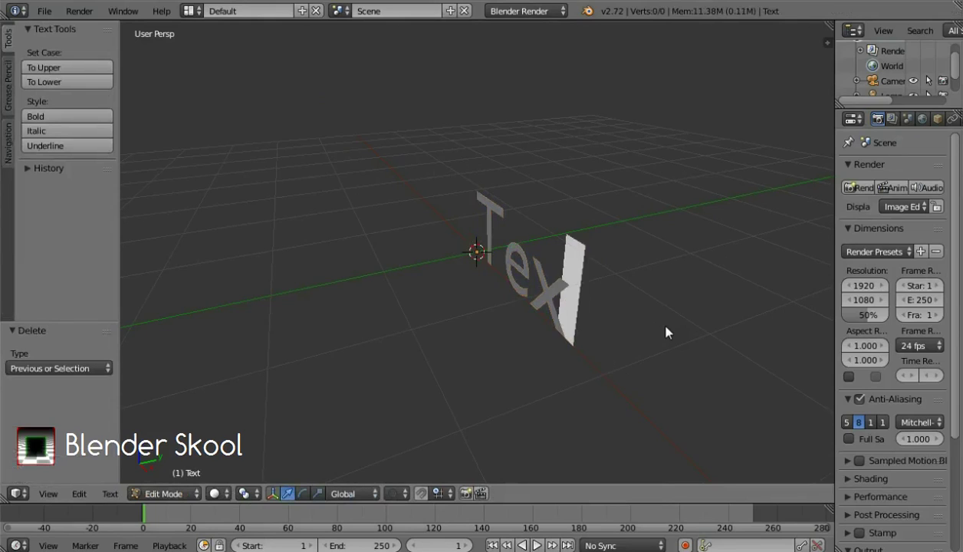
key("BackSpace")
key("BackSpace")
key("BackSpace")
type("3D")
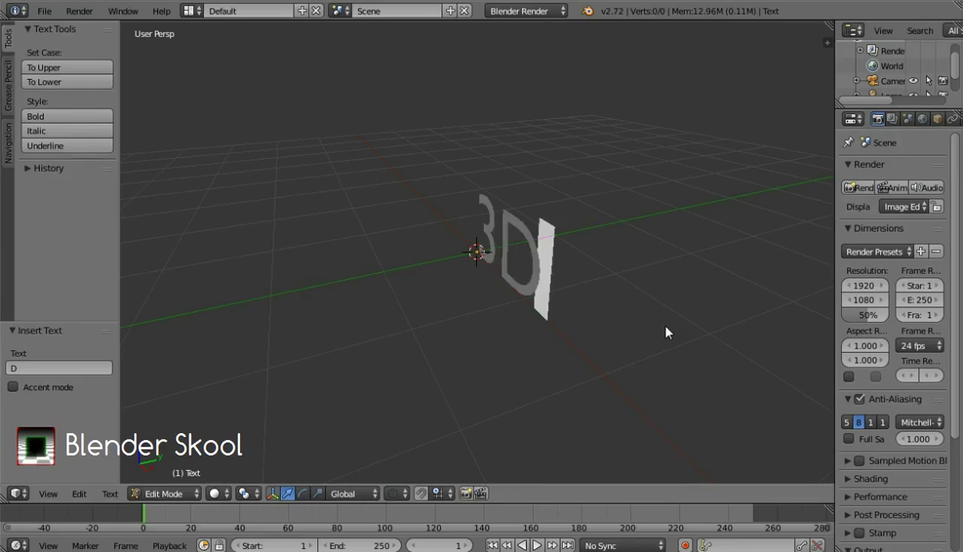
key("Tab")
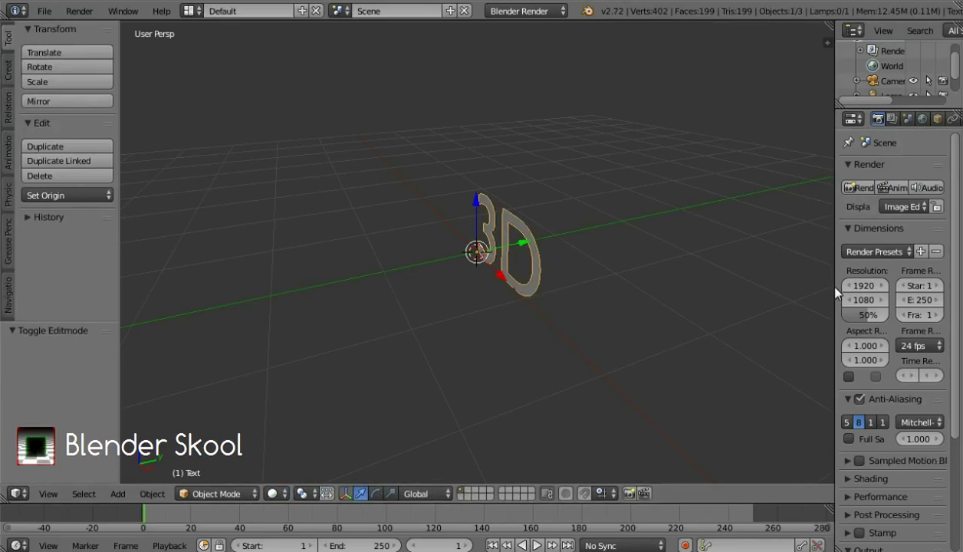
- Widen the properties area and set the text's extrude value to 0.07
left_click_drag(796, 287, 740, 286)
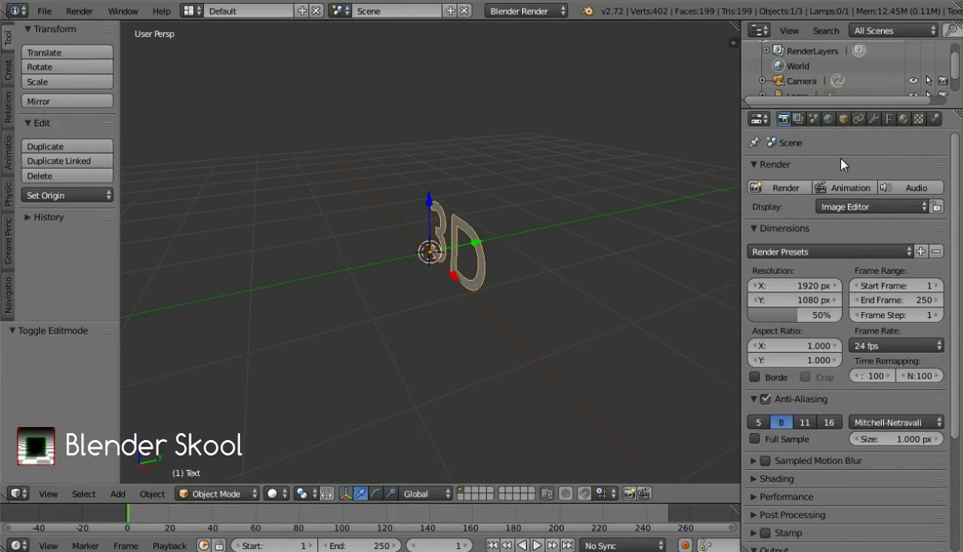
left_click(889, 119)
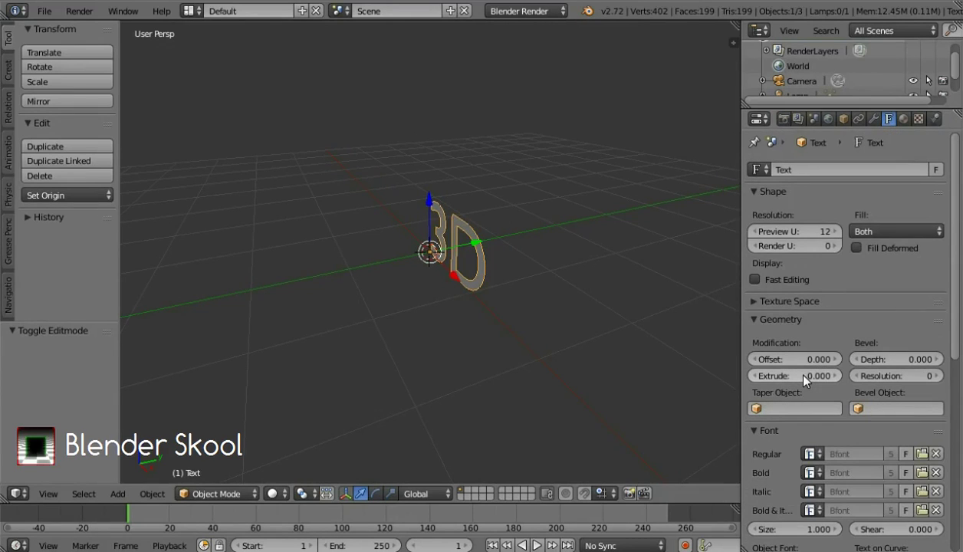
left_click_drag(802, 376, 803, 375)
type(".07")
key("Return")
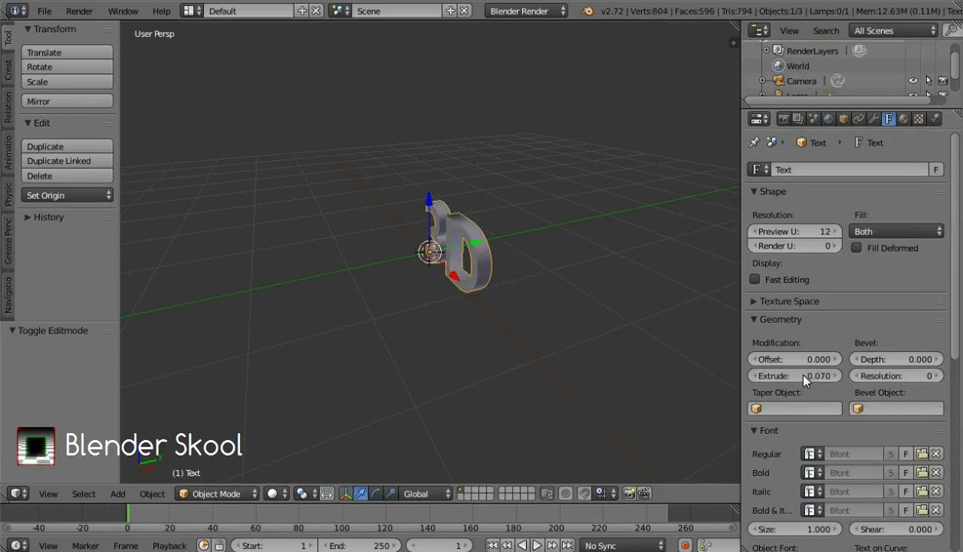
- Give the text a bevel with a depth of 0.02 and a resolution of 1
left_click(889, 362)
type(".02")
key("Return")
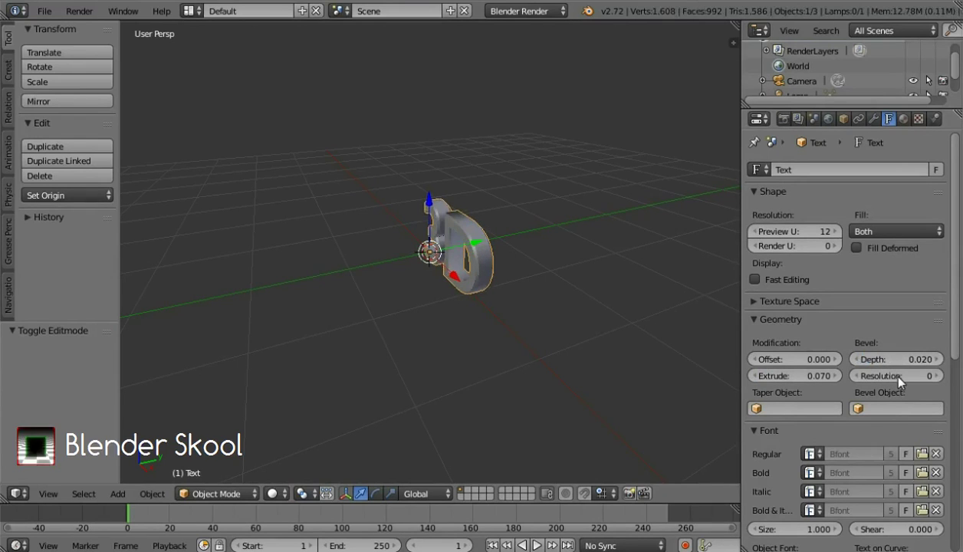
left_click(898, 376)
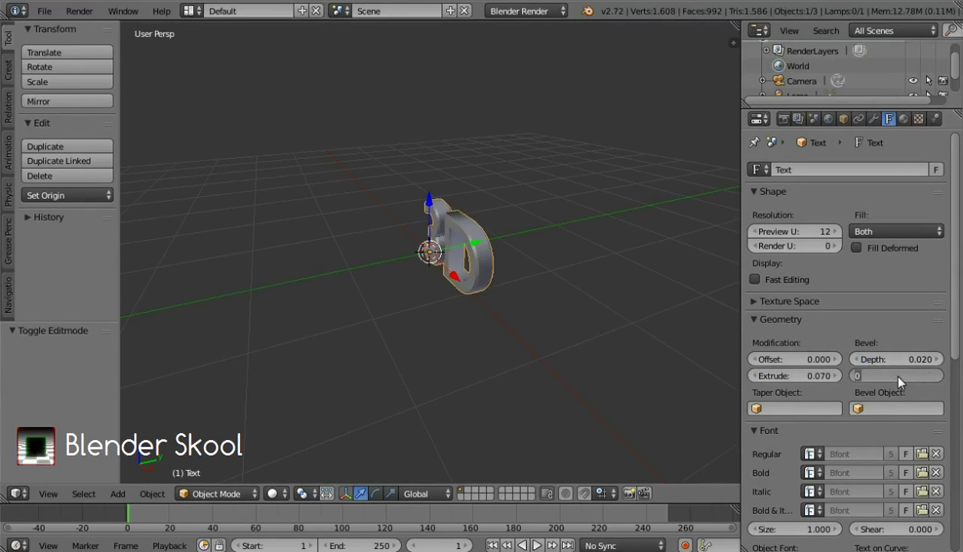
type("1")
key("Return")
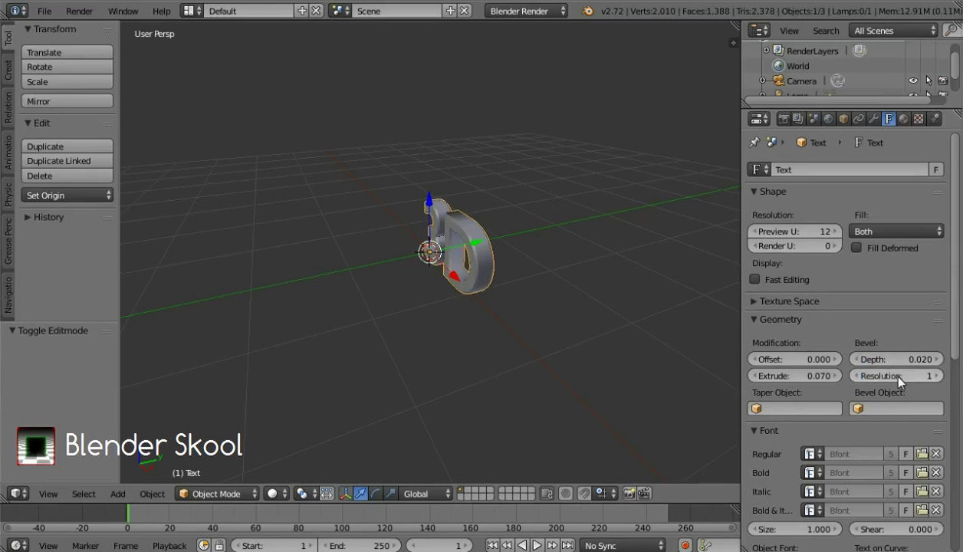
- Set the text's paragraph alignment to Center
scroll(892, 383, "down", 3)
scroll(866, 372, "down", 2)
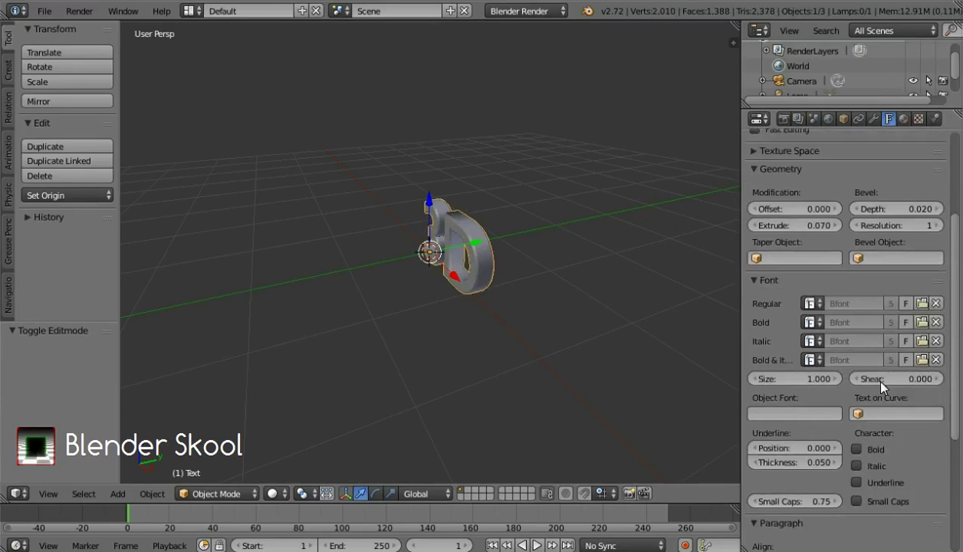
scroll(831, 412, "down", 3)
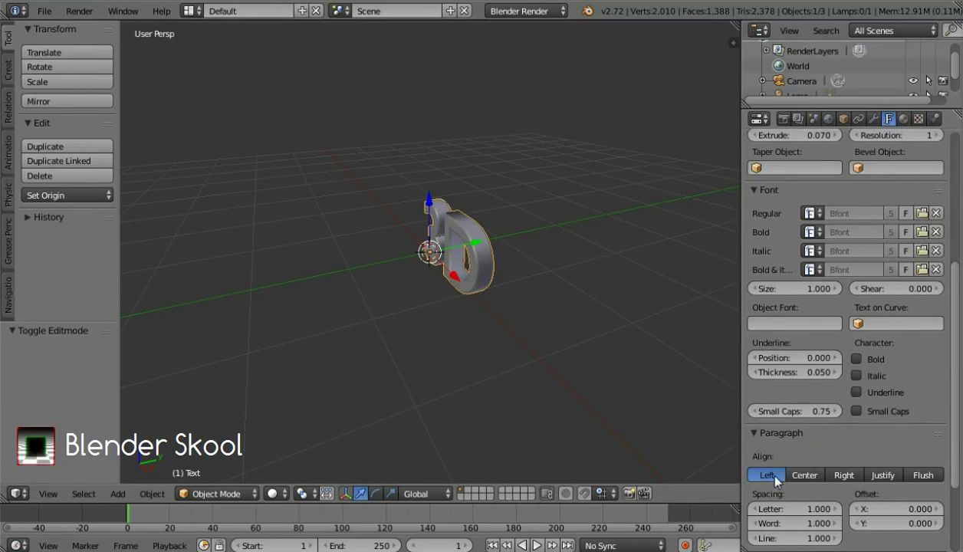
left_click(805, 476)
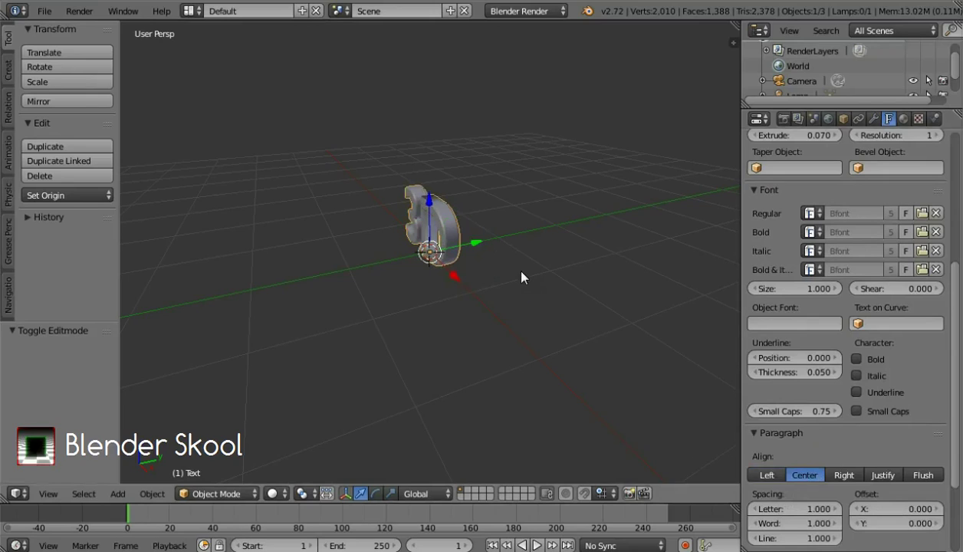
- Convert the 3D text to a mesh, check its geometry in Edit Mode, and apply flat shading to it
key("alt+c")
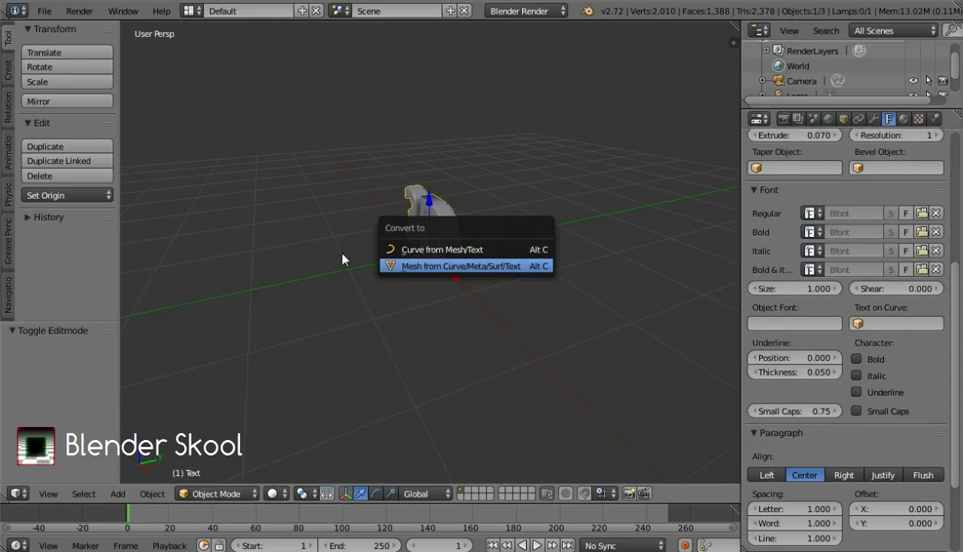
key("Return")
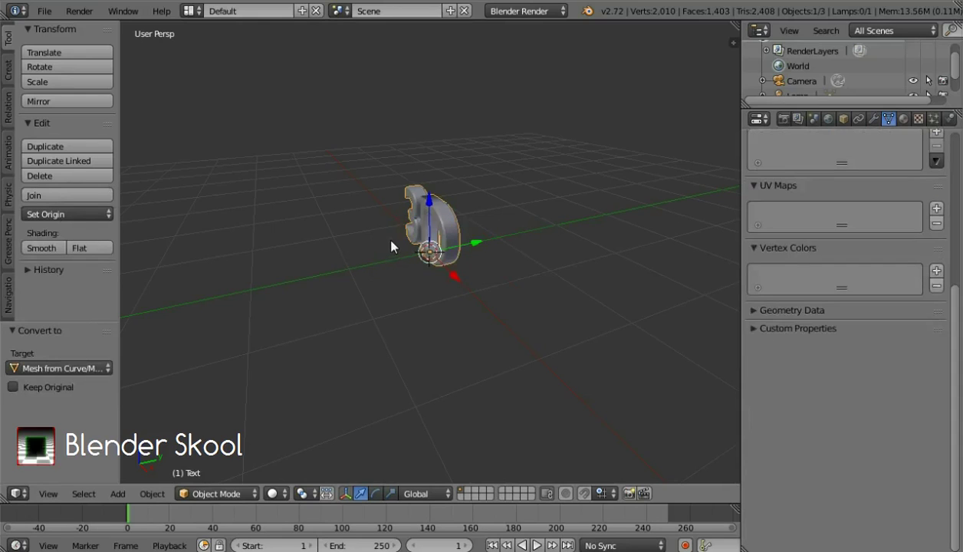
key("KP_4")
key("KP_4")
key("Tab")
key("KP_4")
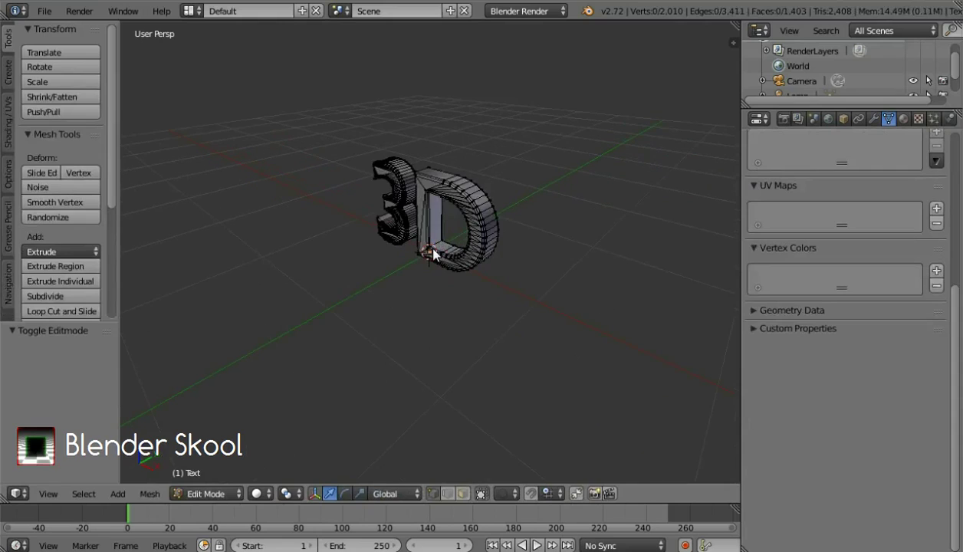
key("Tab")
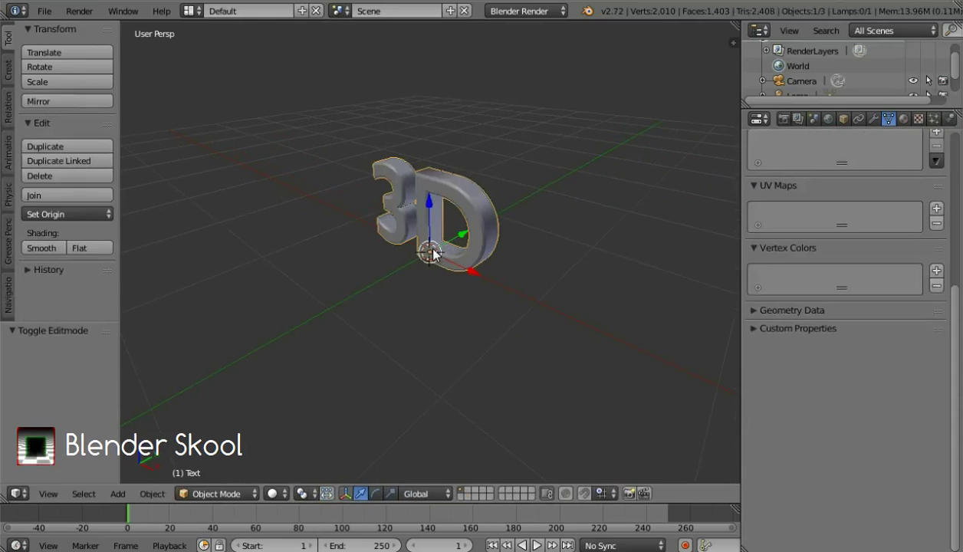
left_click(92, 246)
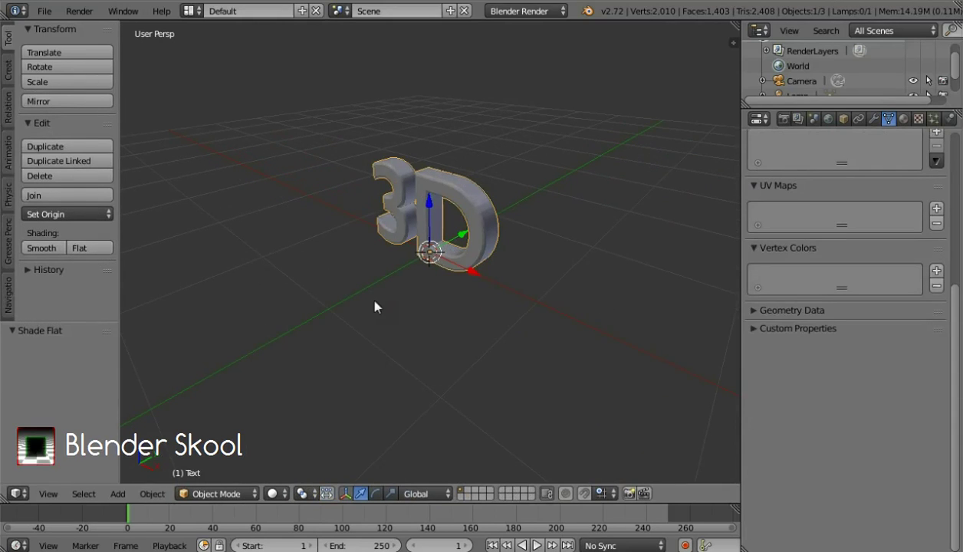
- Add a plane at the base of the 3D text and scale it by 100 as a ground surface
middle_click_drag(393, 305, 449, 284)
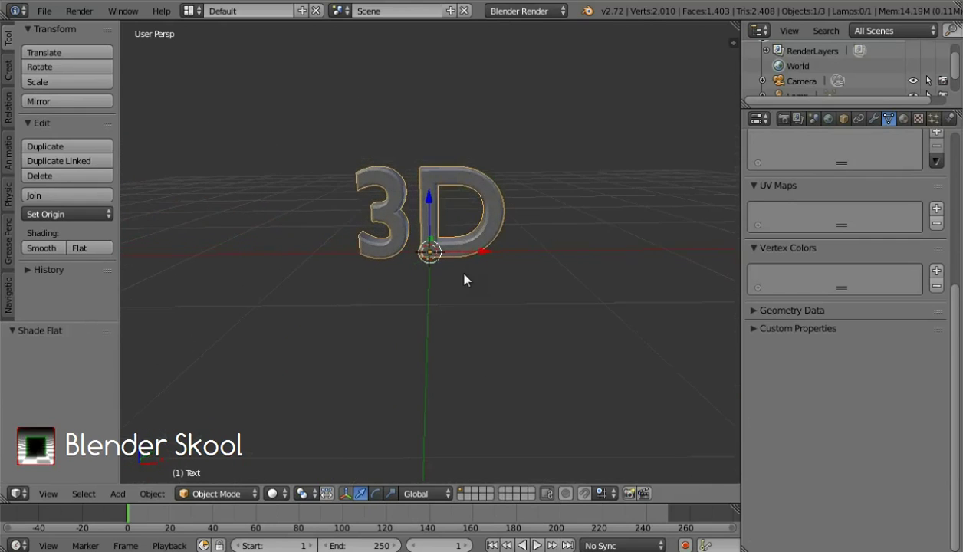
key("shift+a")
mouse_move(460, 158)
left_click(535, 160)
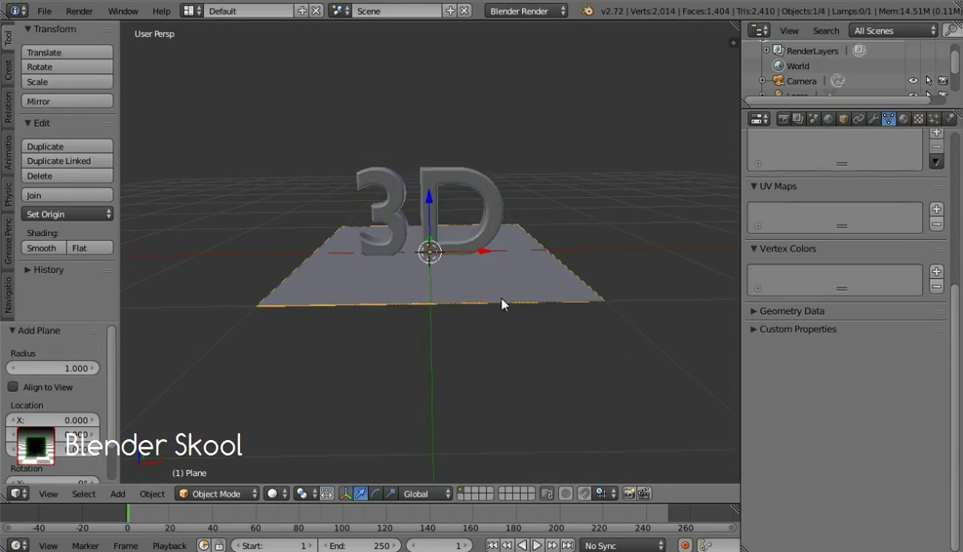
key("s")
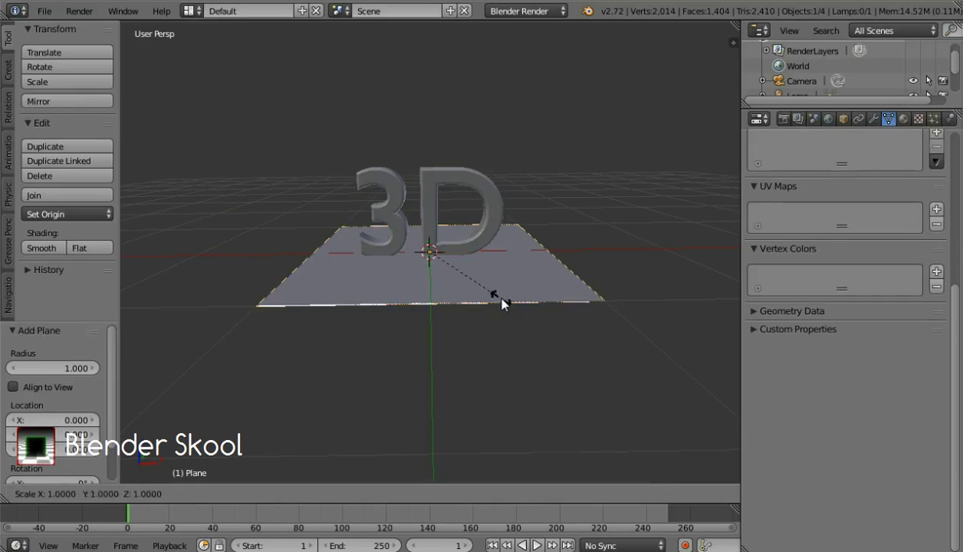
type("100")
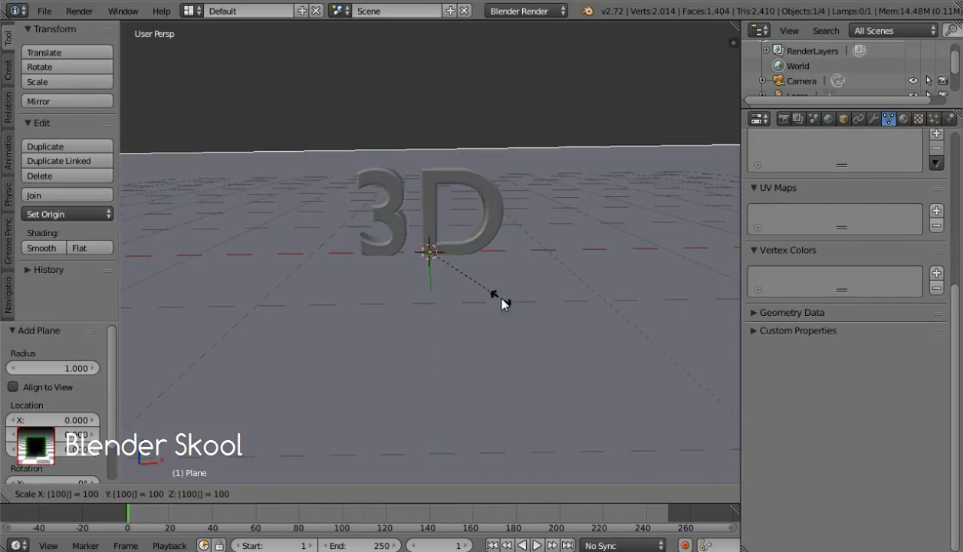
key("Return")
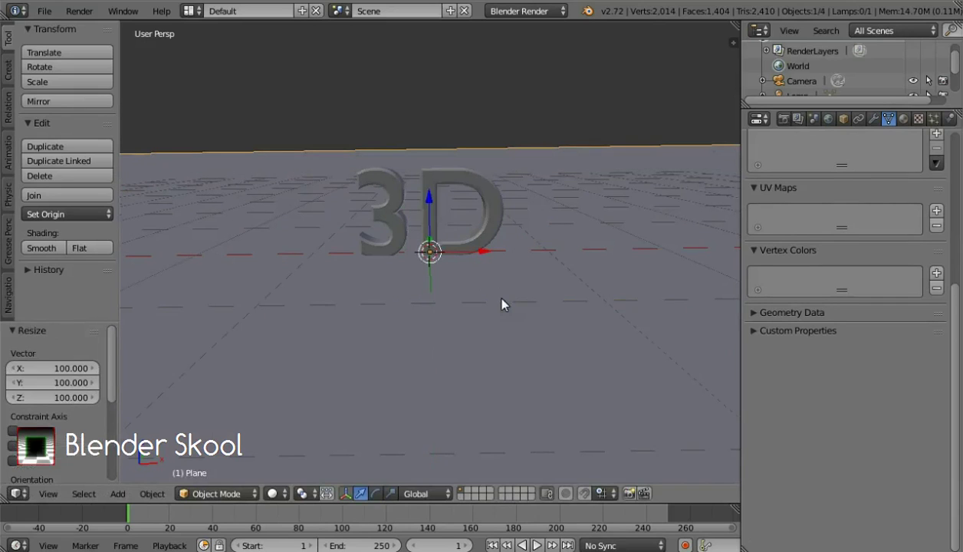
- In the front orthographic view, lower the ground plane along Z by about 0.022 to just beneath the letters
left_click(48, 493)
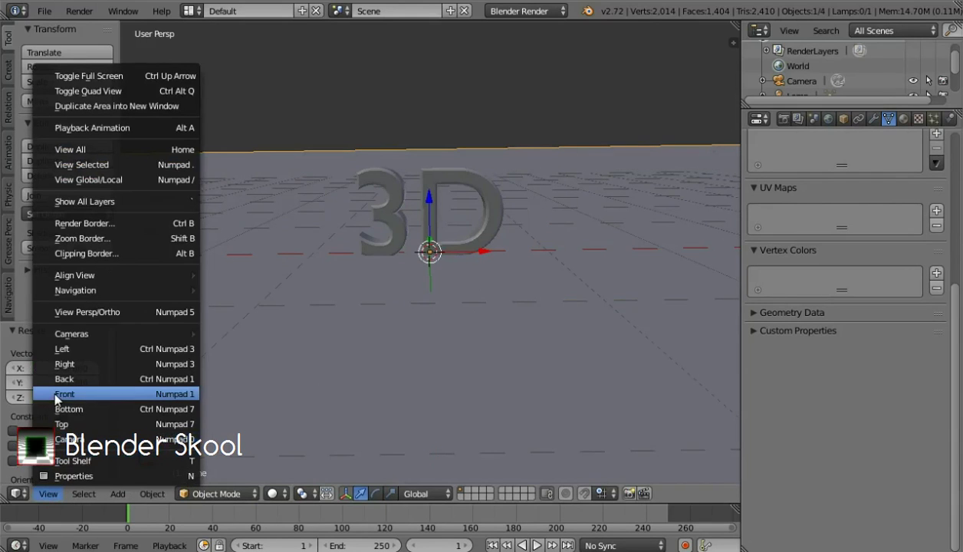
left_click(66, 394)
left_click(42, 491)
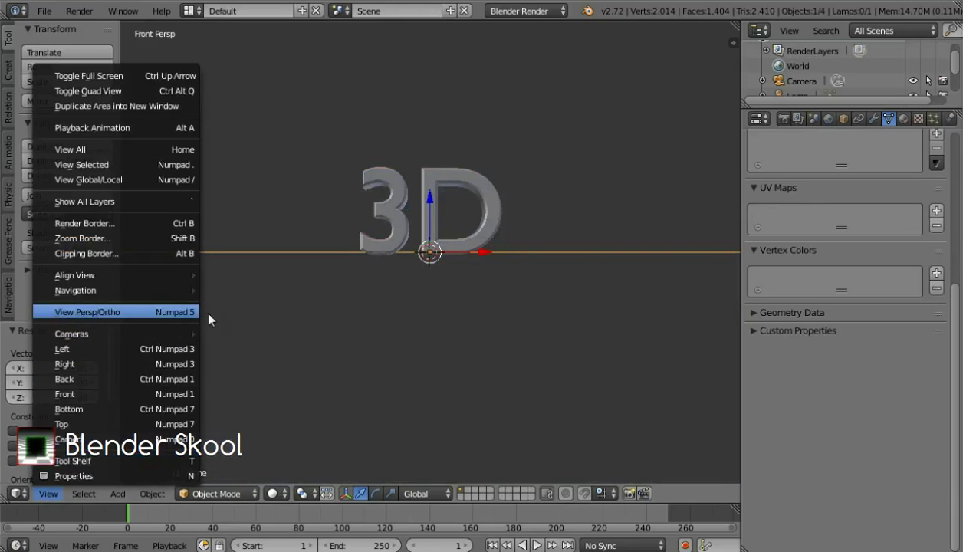
left_click(115, 312)
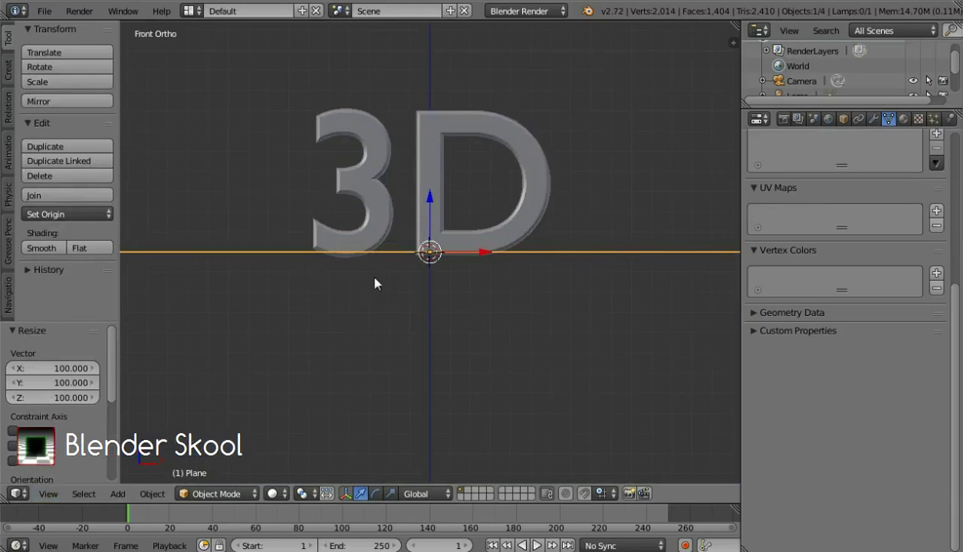
key("g")
key("z")
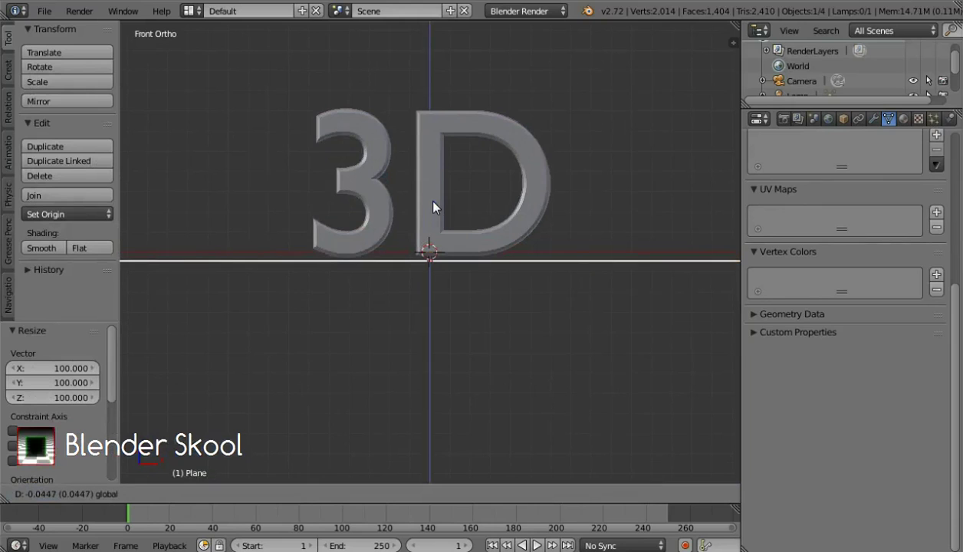
left_click(432, 206)
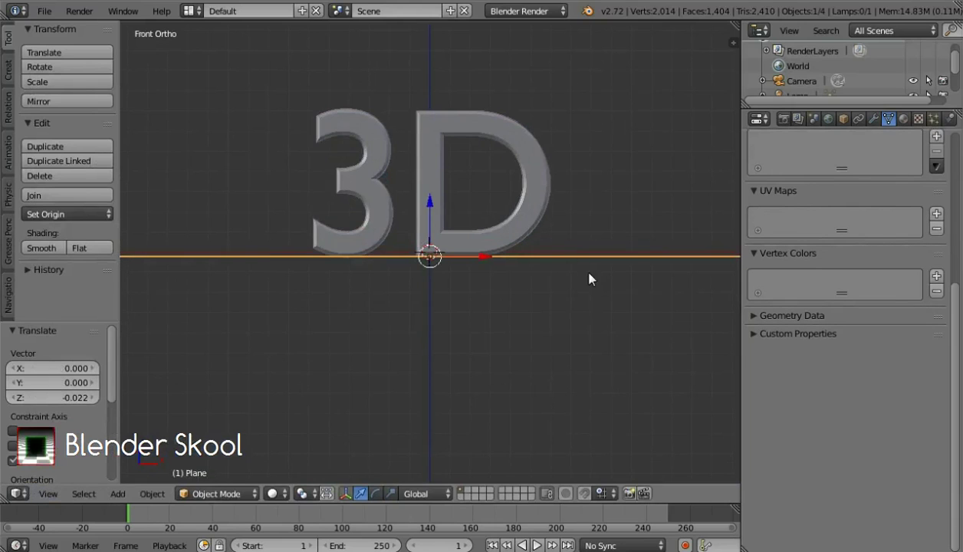
middle_click_drag(573, 279, 502, 292)
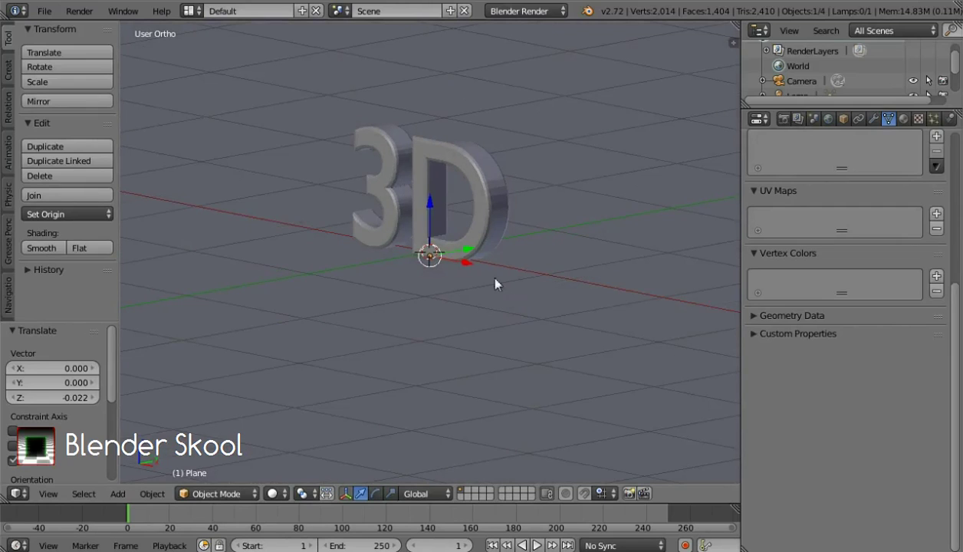
- Select the 3D text mesh and add a new material to it
right_click(486, 215)
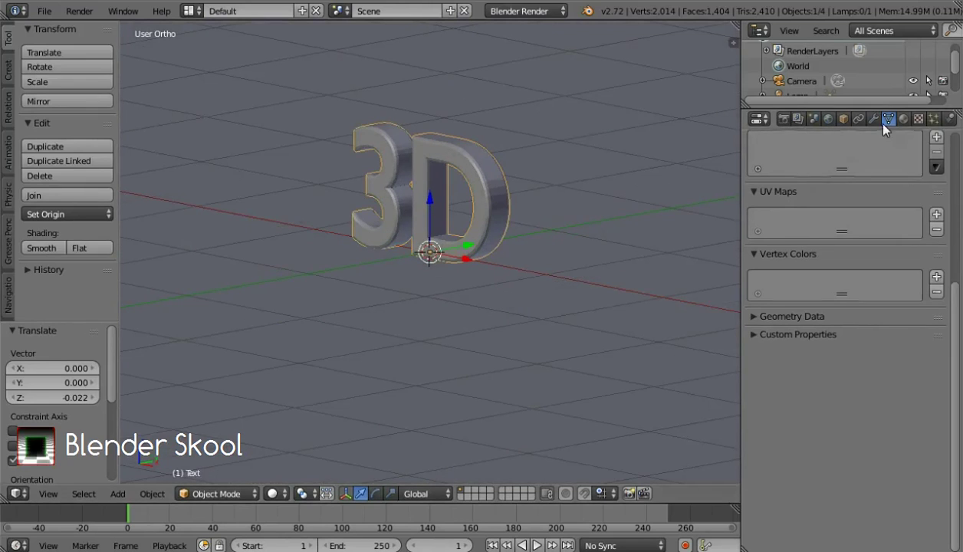
left_click(904, 119)
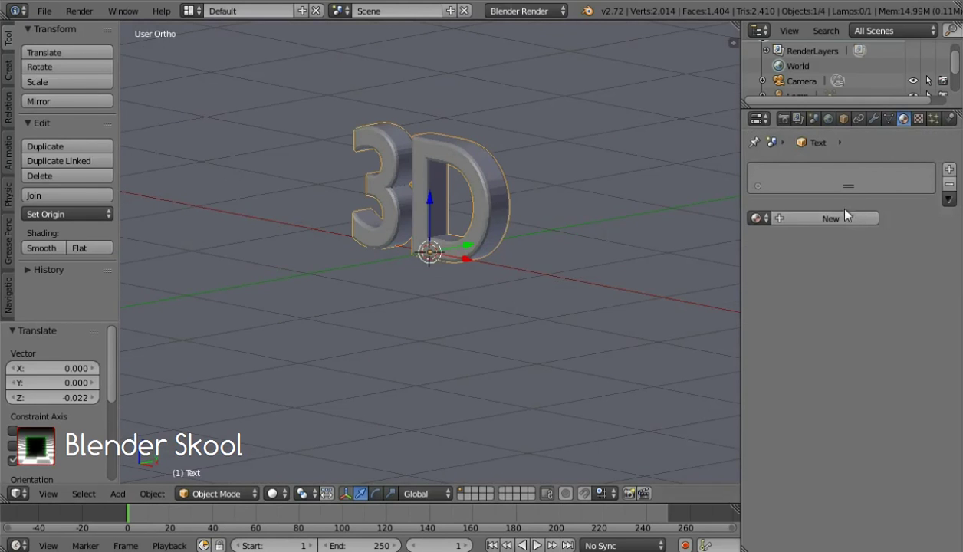
left_click(818, 215)
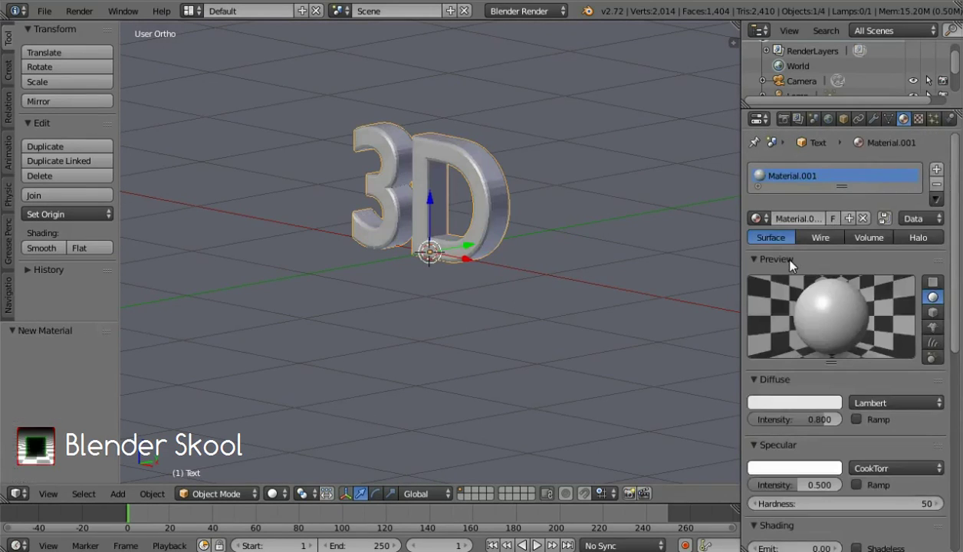
- Switch the render engine to Cycles Render and enable nodes for the text's material
left_click(527, 11)
left_click(538, 62)
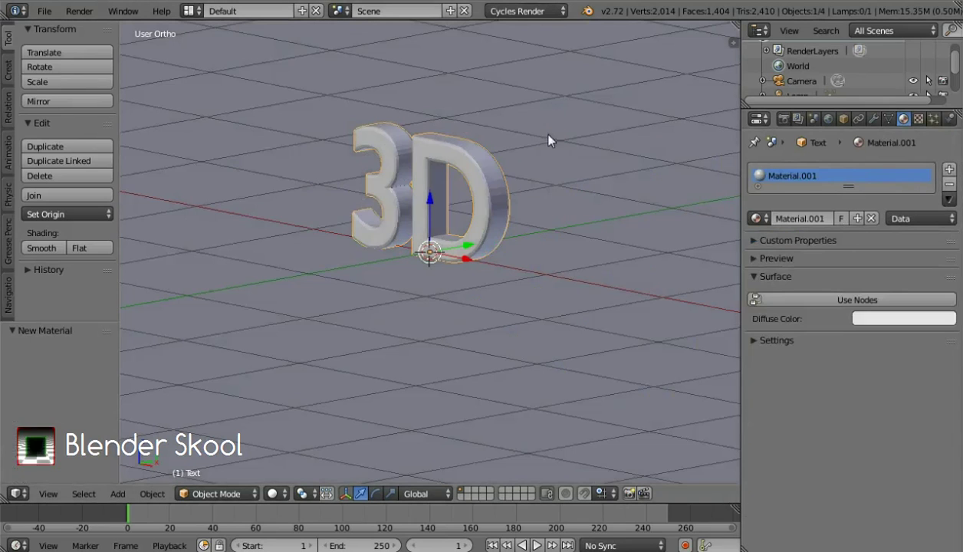
left_click(843, 299)
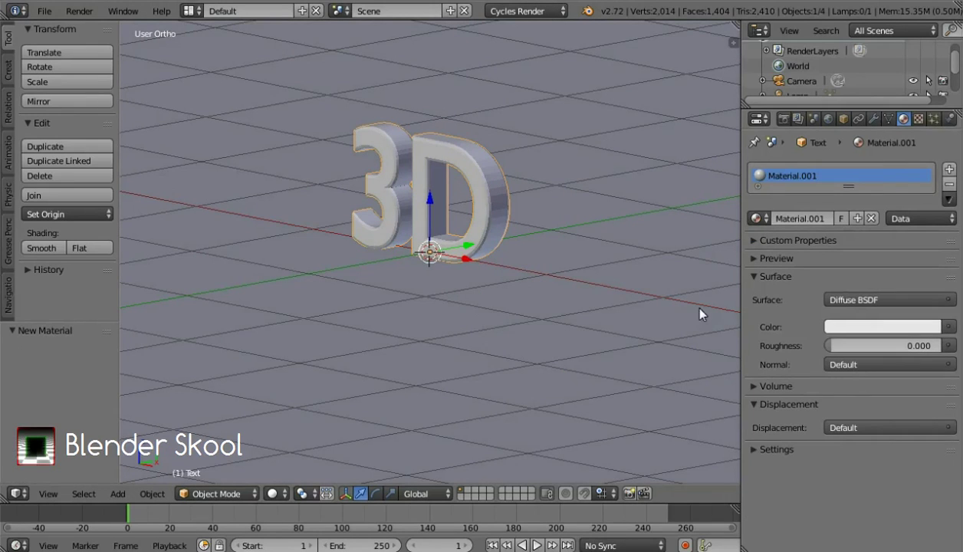
- Change the screen layout to Compositing and show the text material's shader nodes in the node editor
left_click(190, 12)
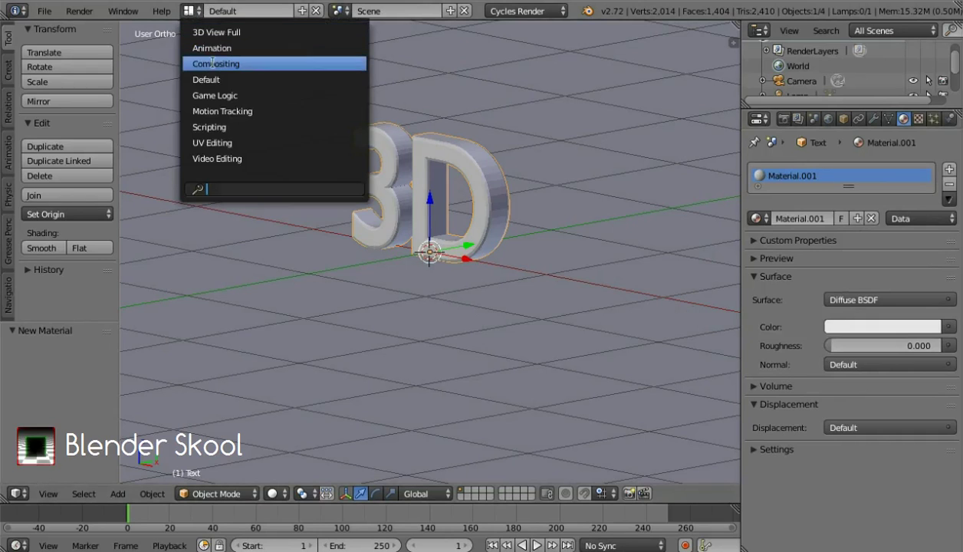
left_click(213, 64)
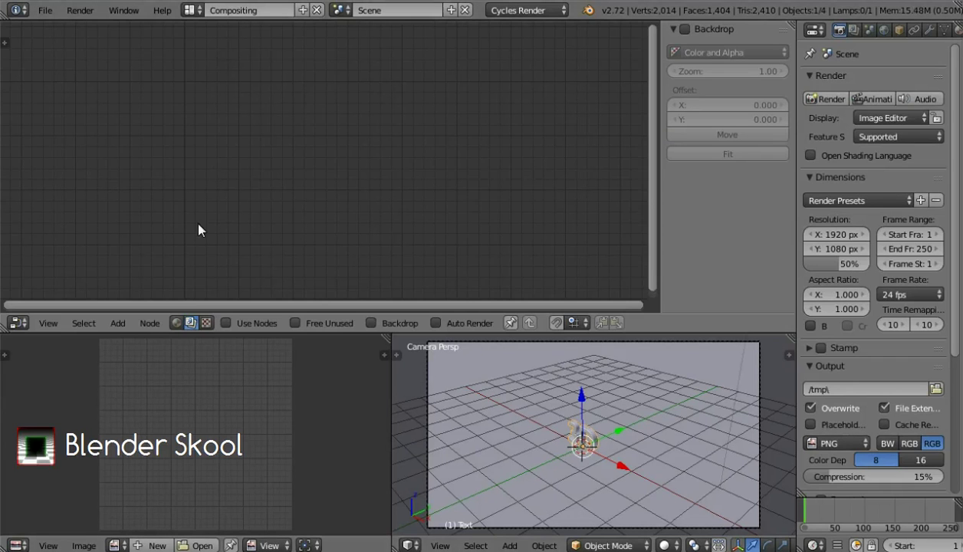
left_click(175, 323)
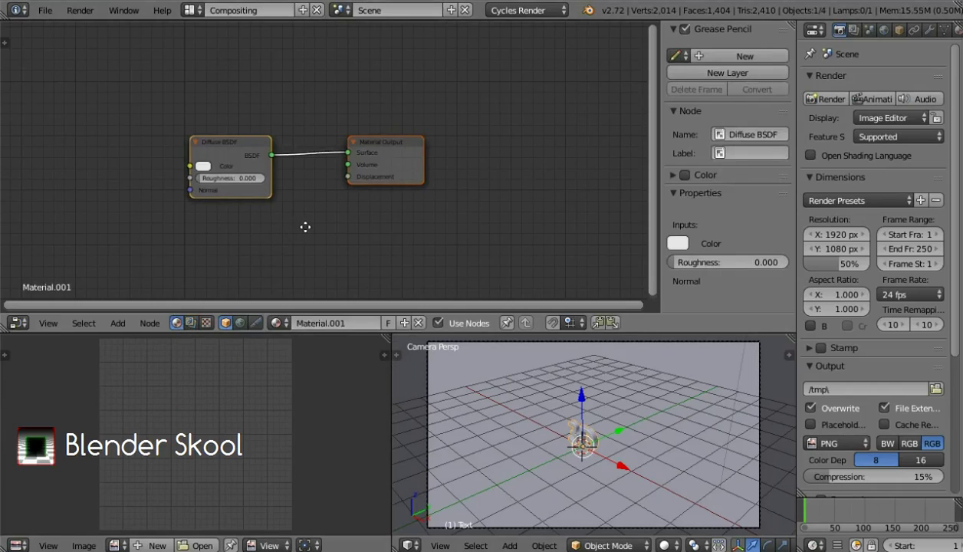
scroll(299, 225, "left", 4, "ctrl")
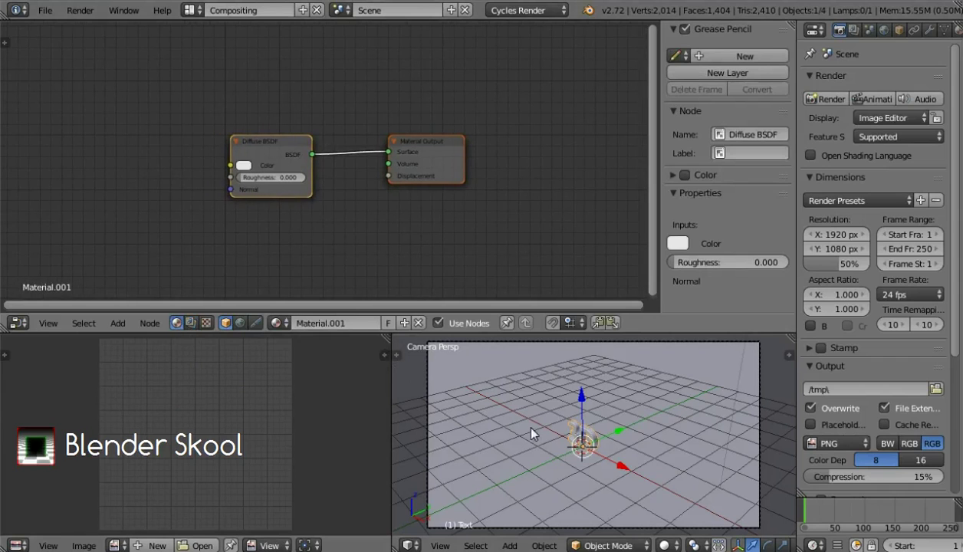
scroll(542, 438, "up", 4)
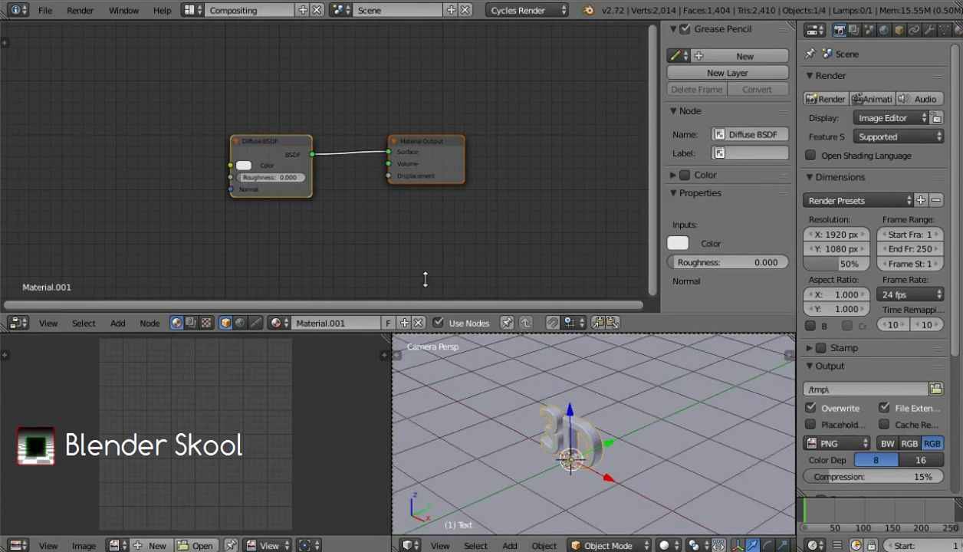
- Add an Image Texture node before the Diffuse BSDF node and connect its Color output to the shader's Color input
middle_click_drag(454, 256, 556, 238)
left_click(389, 135)
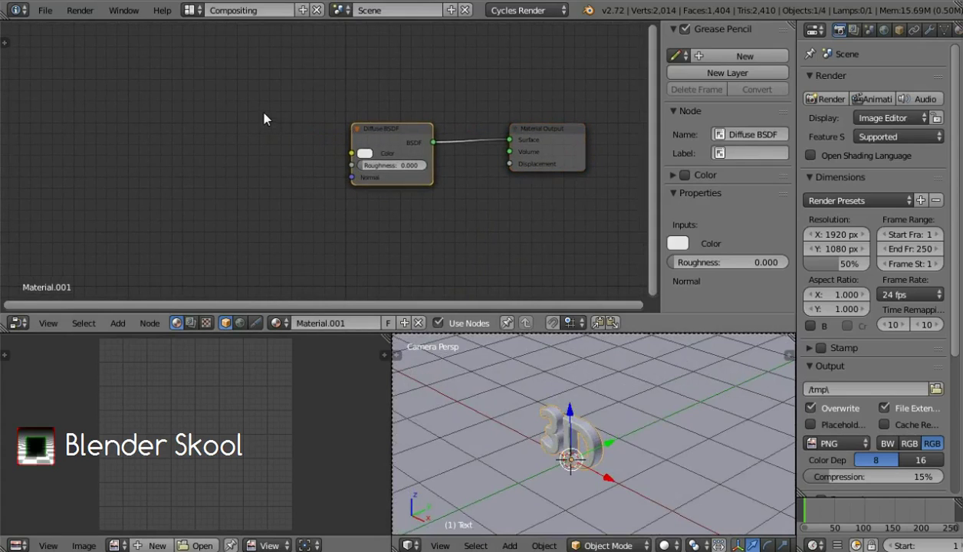
key("shift+a")
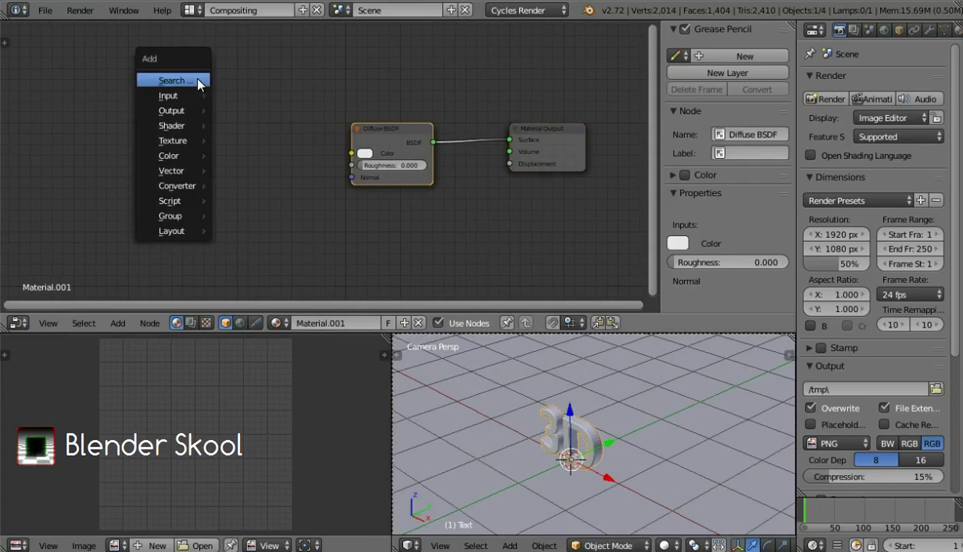
mouse_move(171, 129)
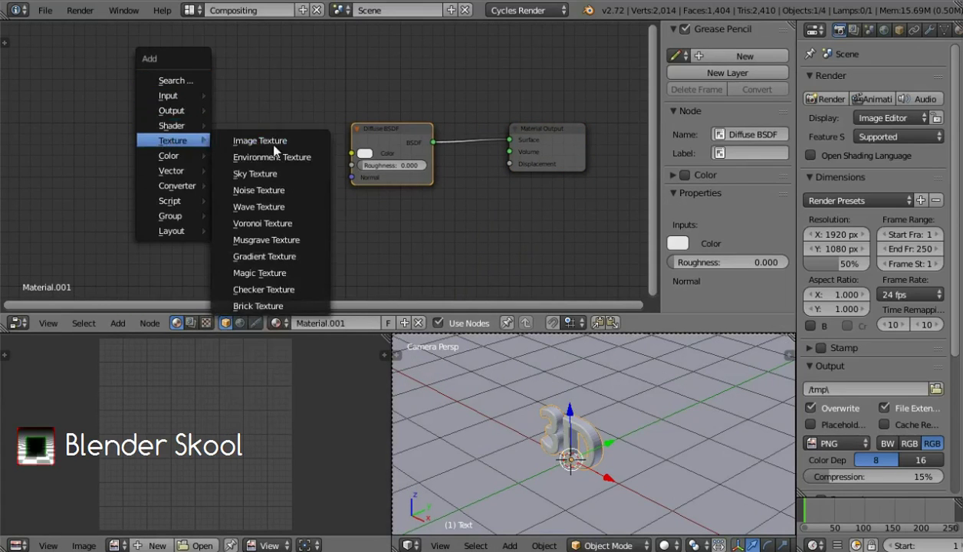
left_click(259, 140)
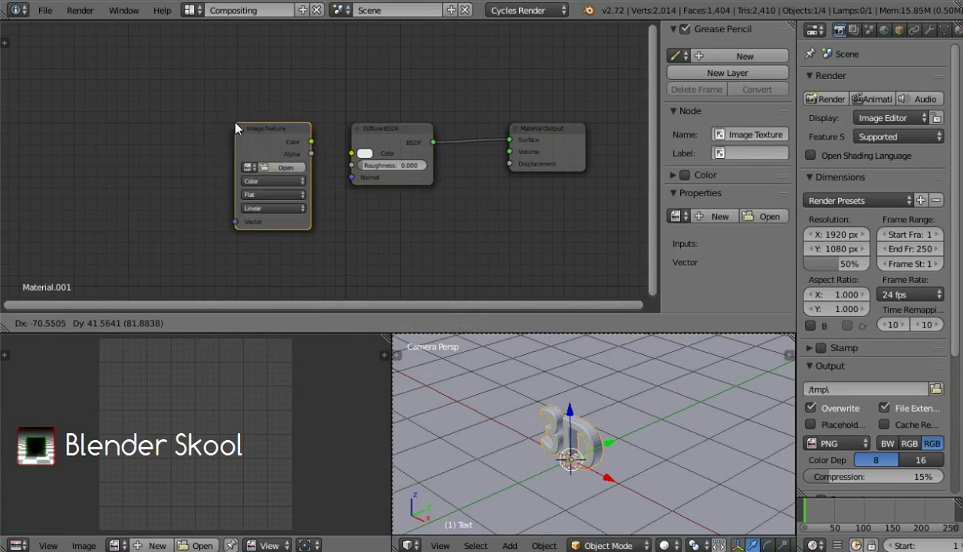
left_click(215, 104)
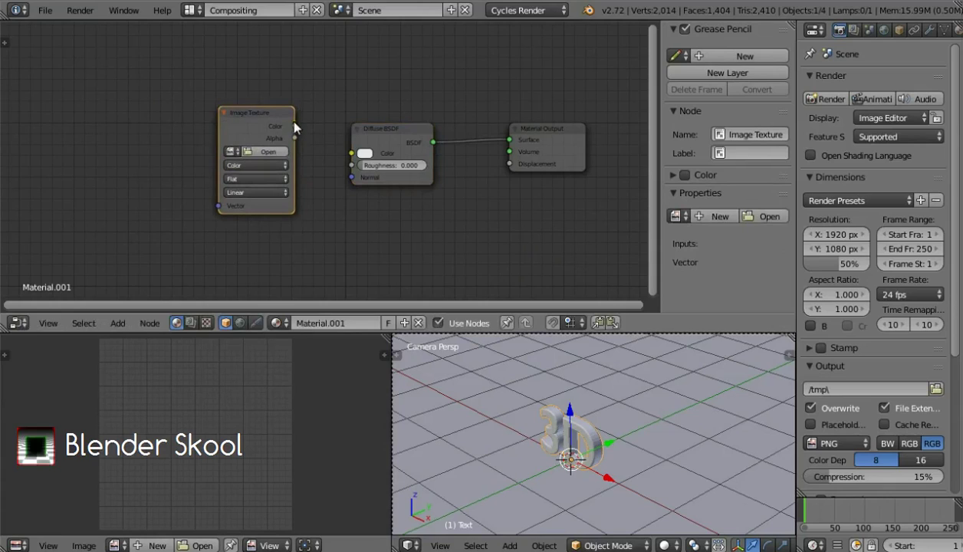
left_click_drag(295, 125, 369, 157)
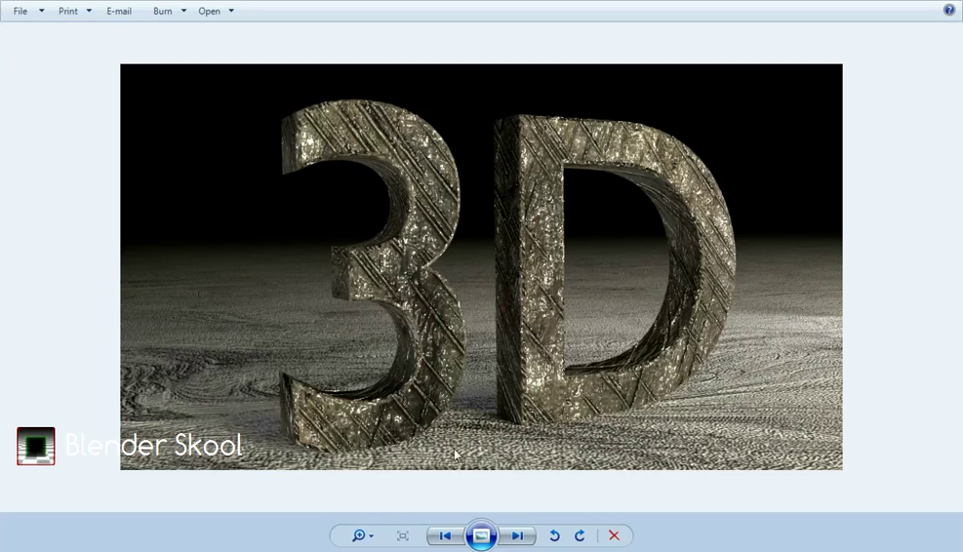
- Switch to the photo viewer and look through the finished reference renders of the metal material
left_click(519, 536)
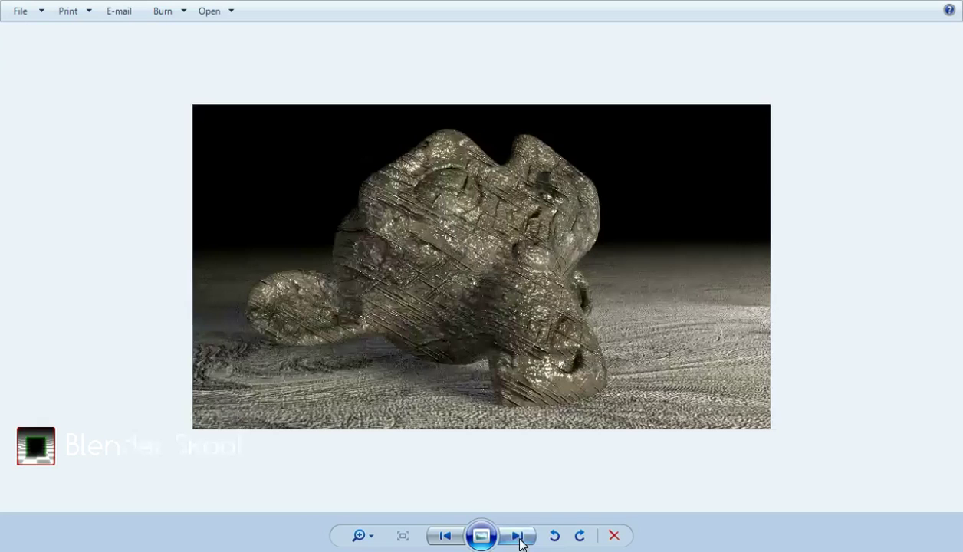
left_click(518, 536)
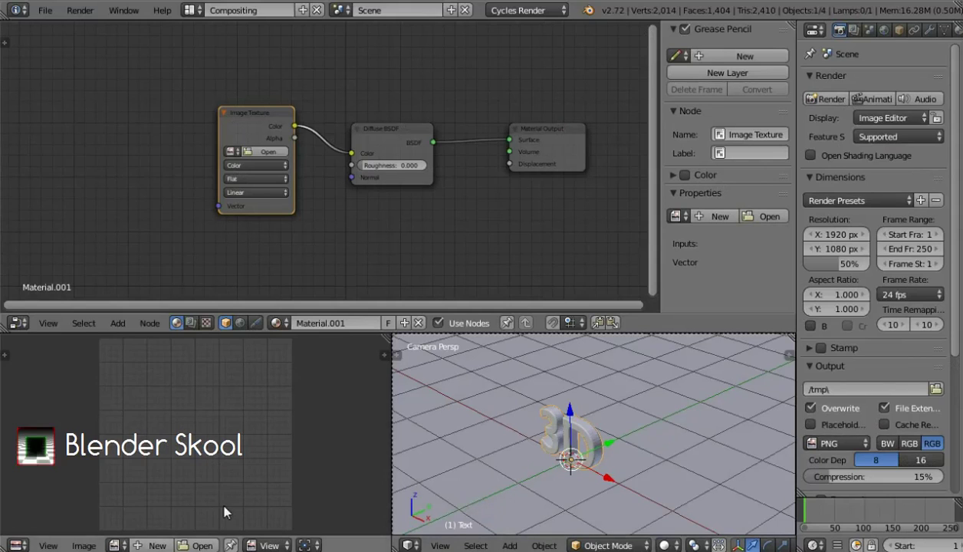
left_click(201, 547)
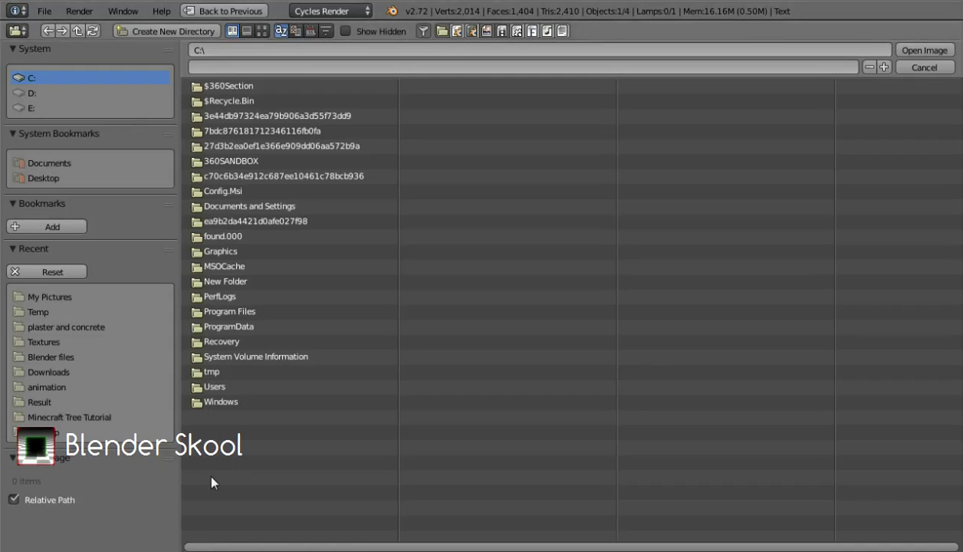
left_click(235, 279)
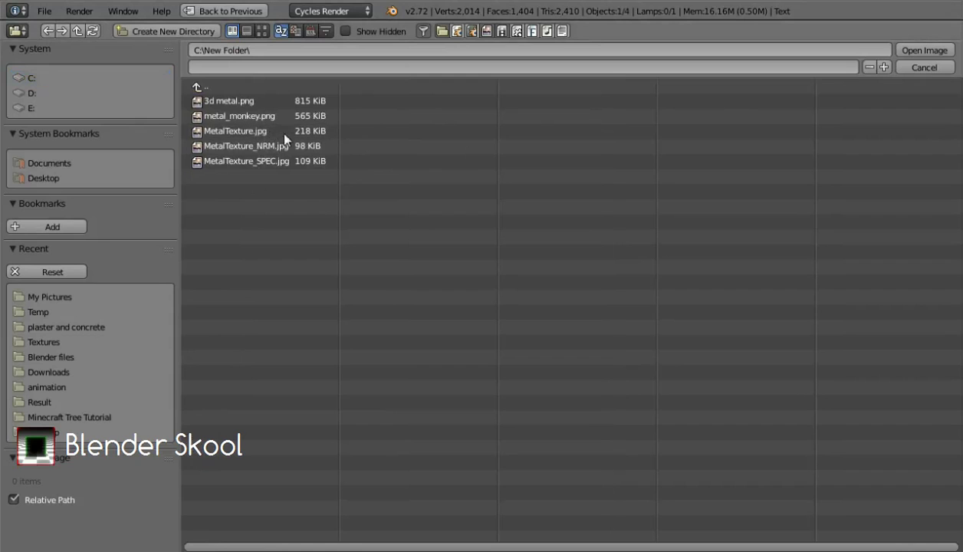
left_click(921, 49)
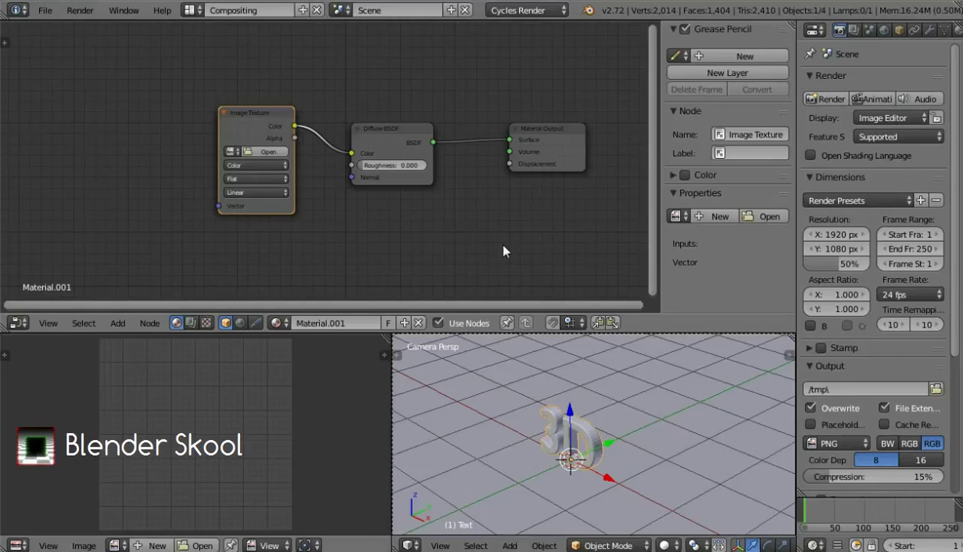
- Open MetalTexture.jpg from C:\New Folder in the image editor and assign it to the Image Texture node
left_click(198, 545)
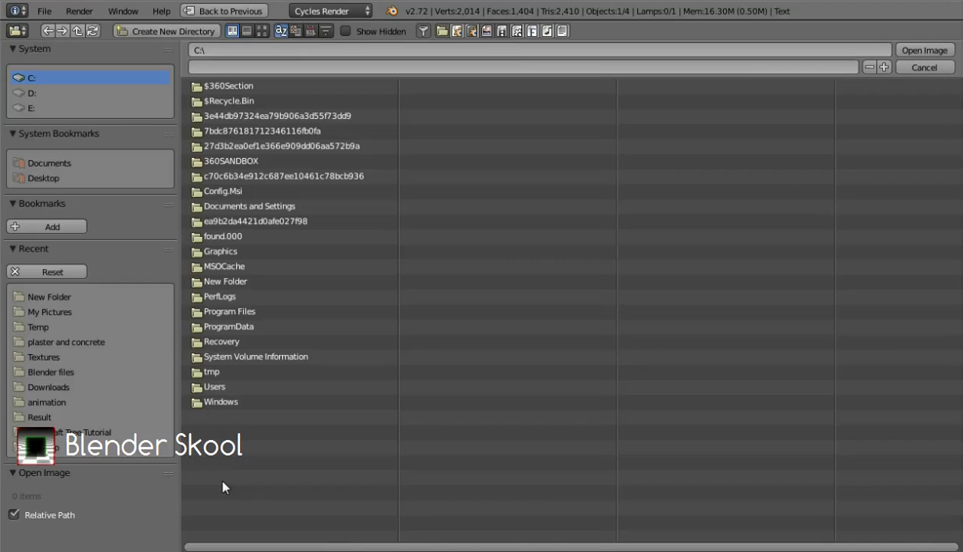
left_click(233, 280)
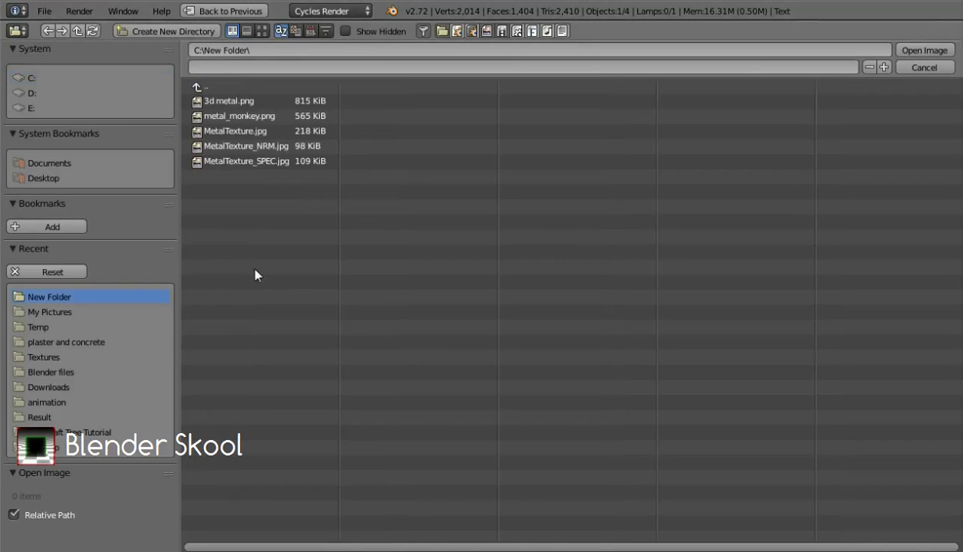
left_click(273, 132)
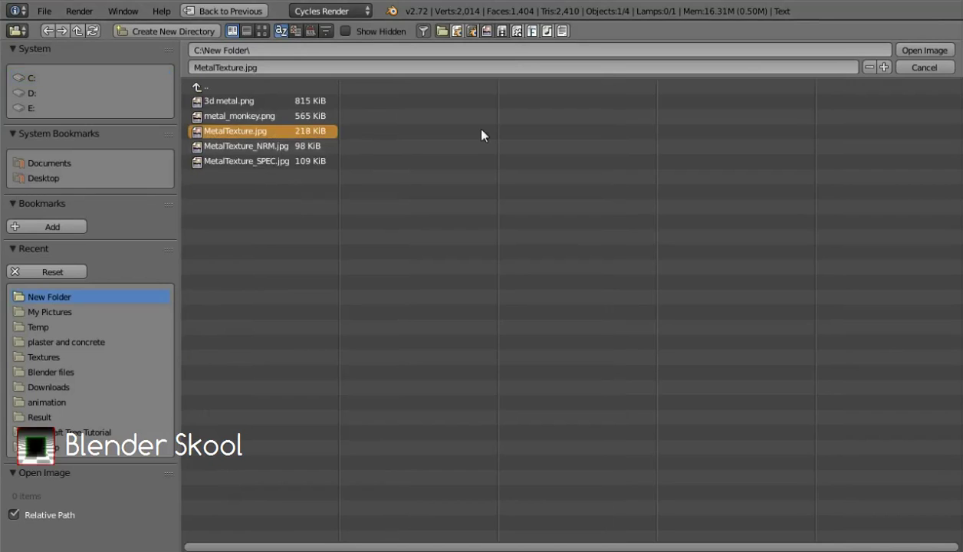
left_click(919, 51)
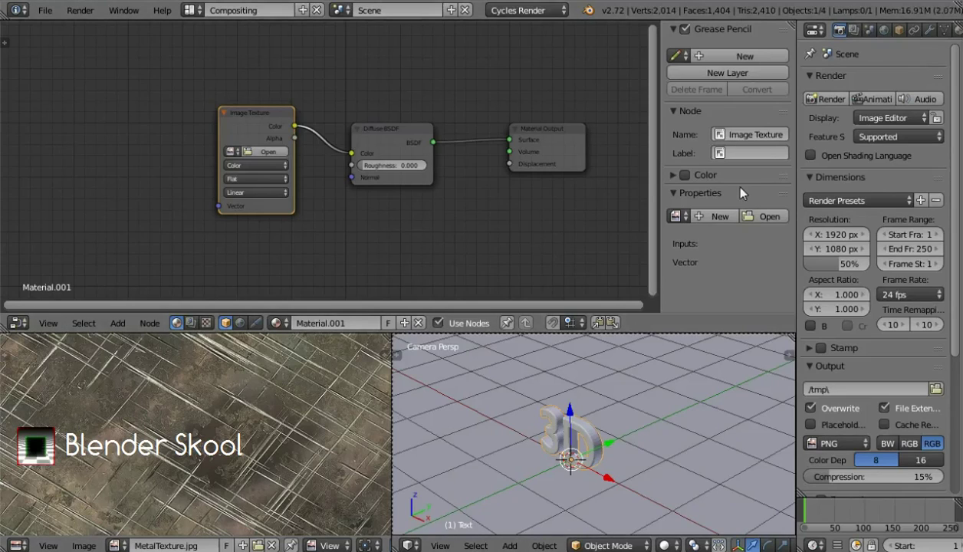
scroll(283, 453, "down", 2)
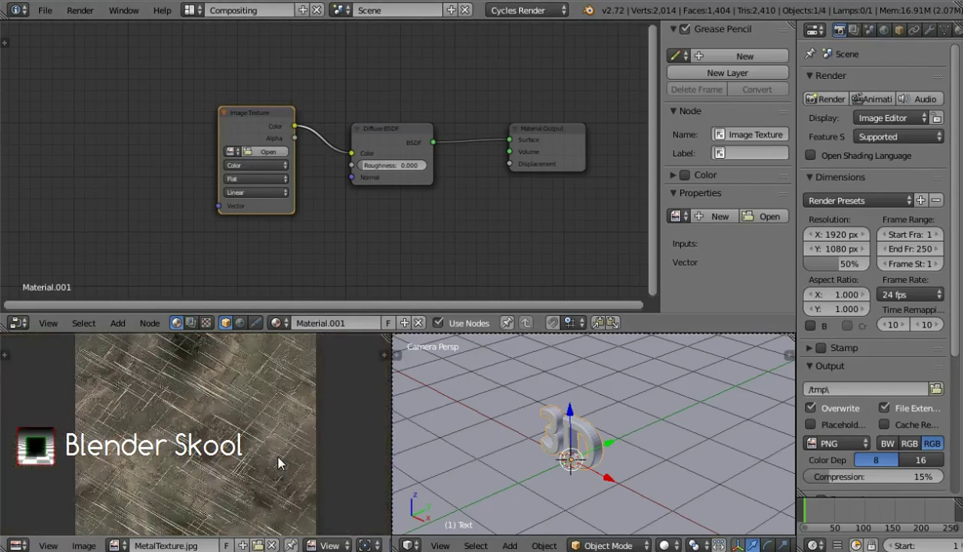
scroll(277, 459, "up", 1)
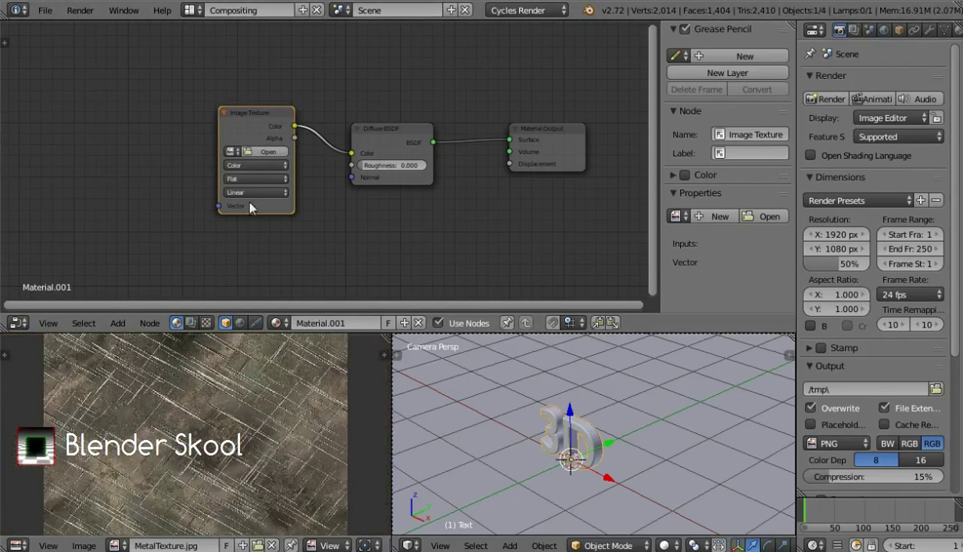
left_click(232, 153)
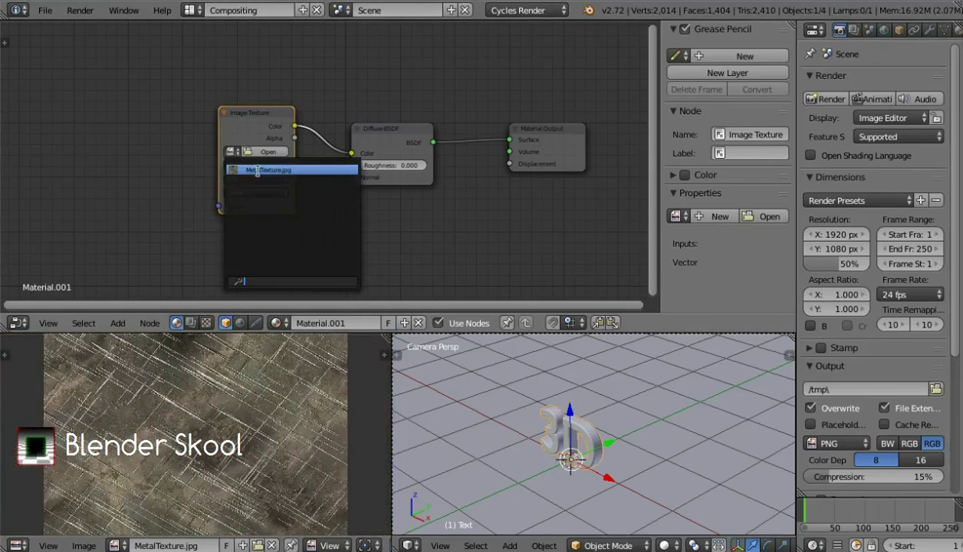
left_click(258, 171)
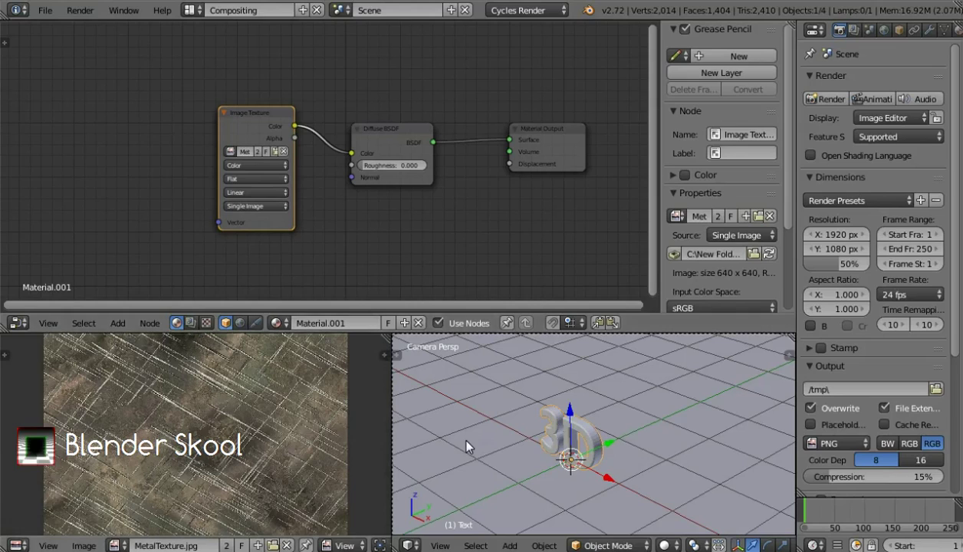
- UV unwrap the whole 3D text mesh with Smart UV Project at an angle limit of 66, and return to Object Mode
scroll(460, 437, "up", 3)
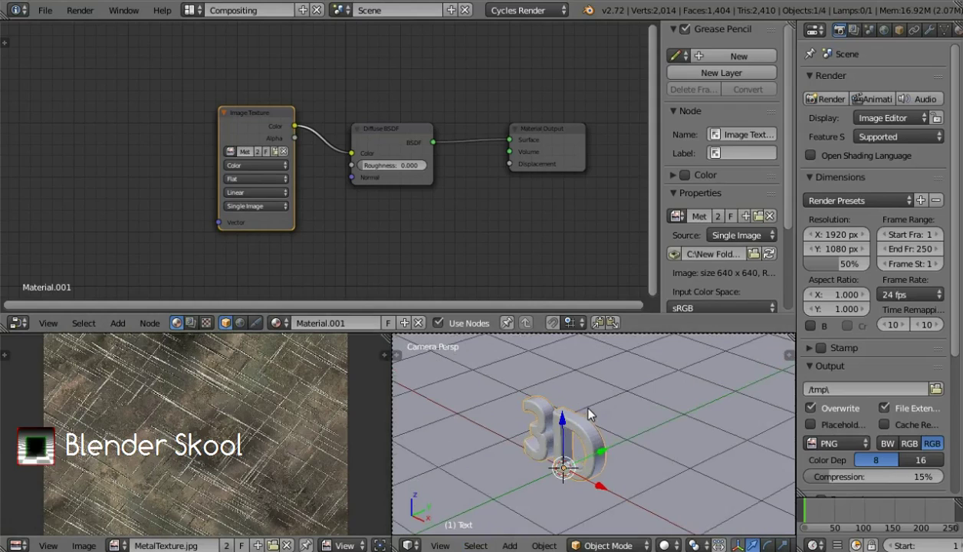
key("Tab")
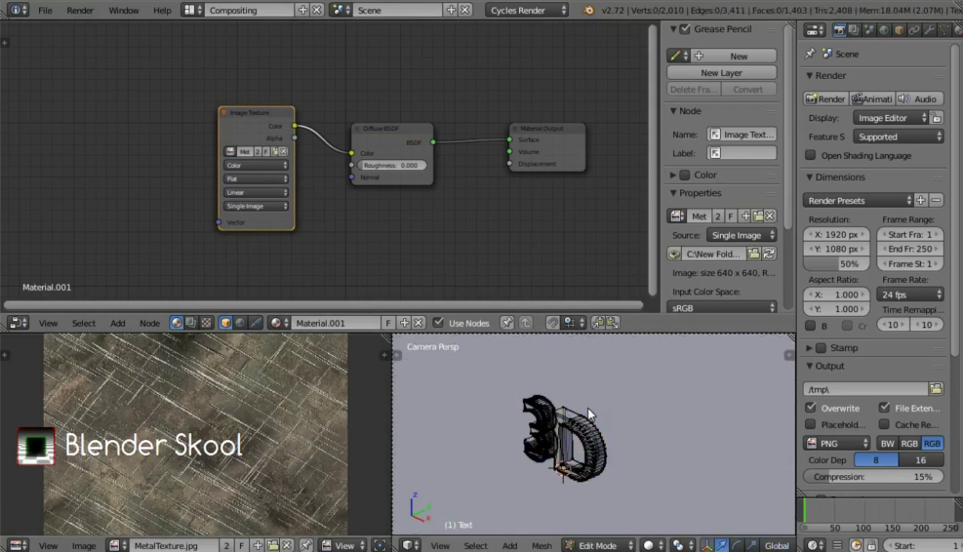
key("r")
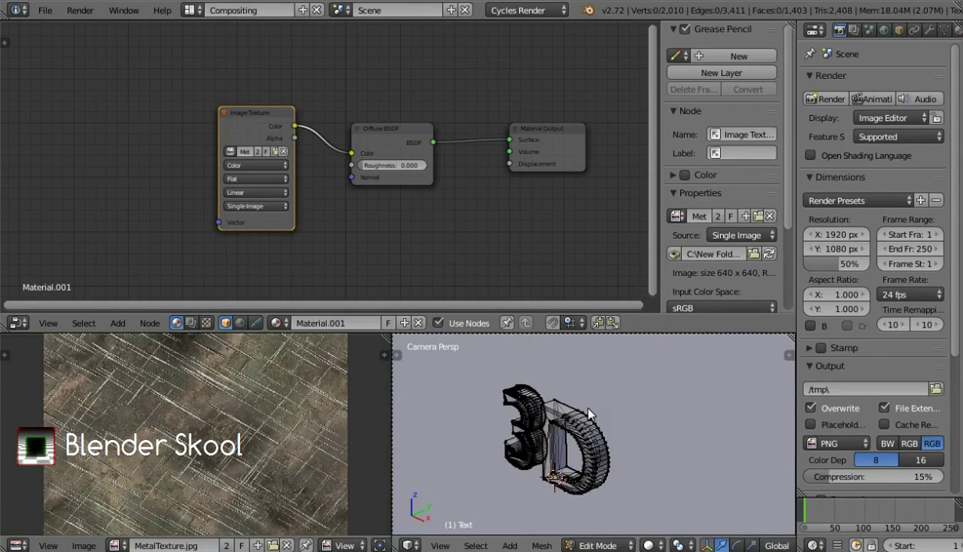
key("a")
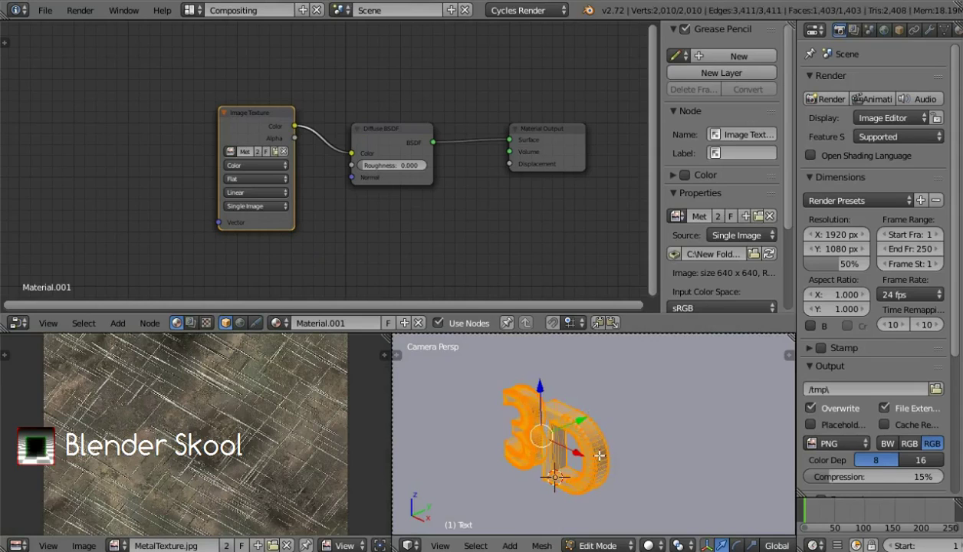
key("u")
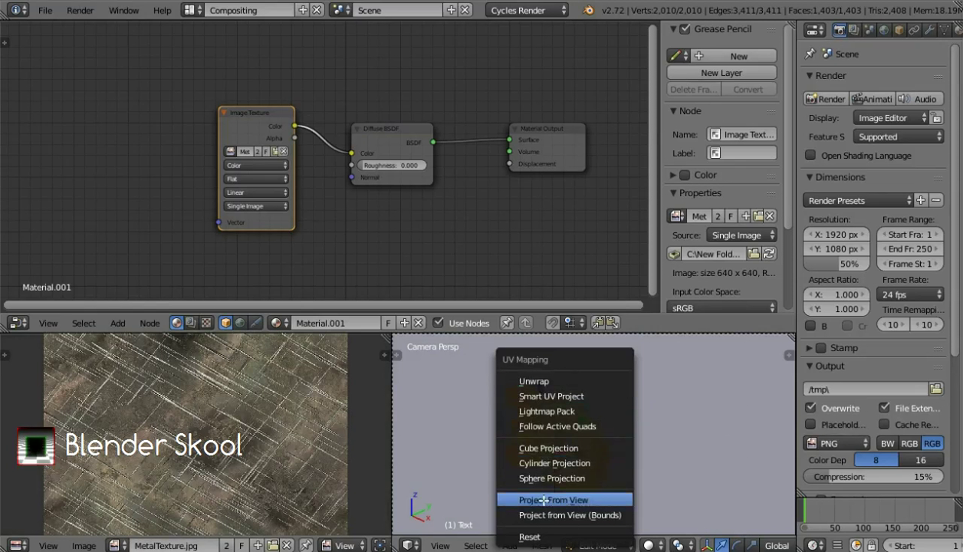
left_click(544, 397)
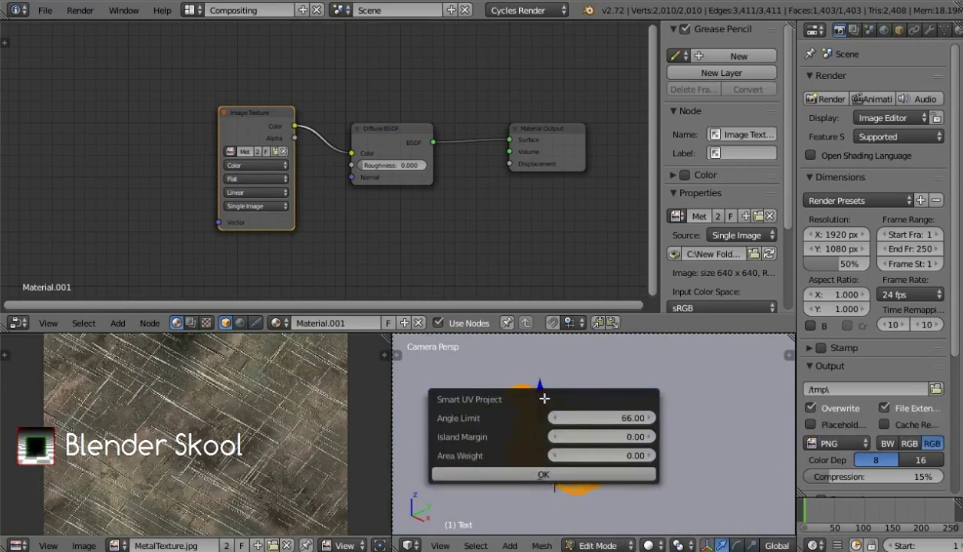
left_click(544, 476)
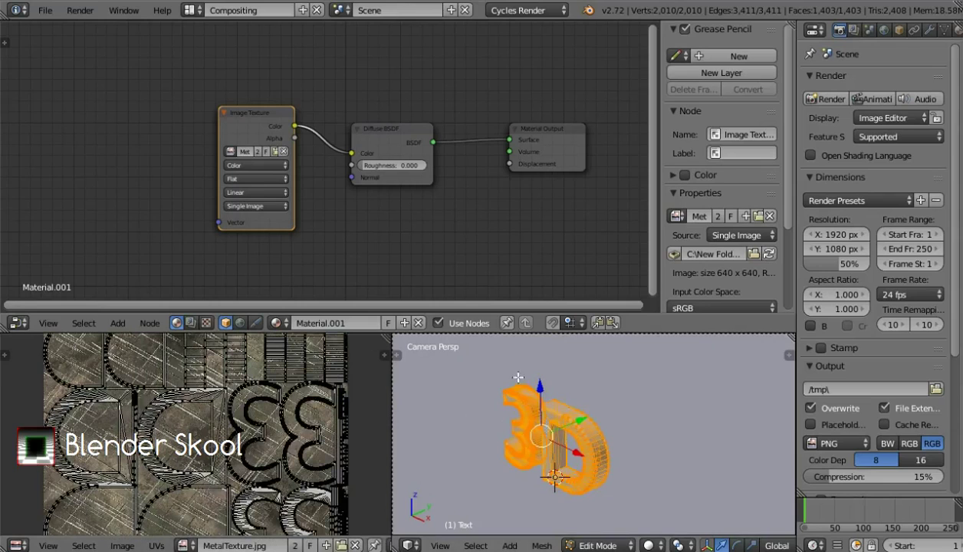
key("Tab")
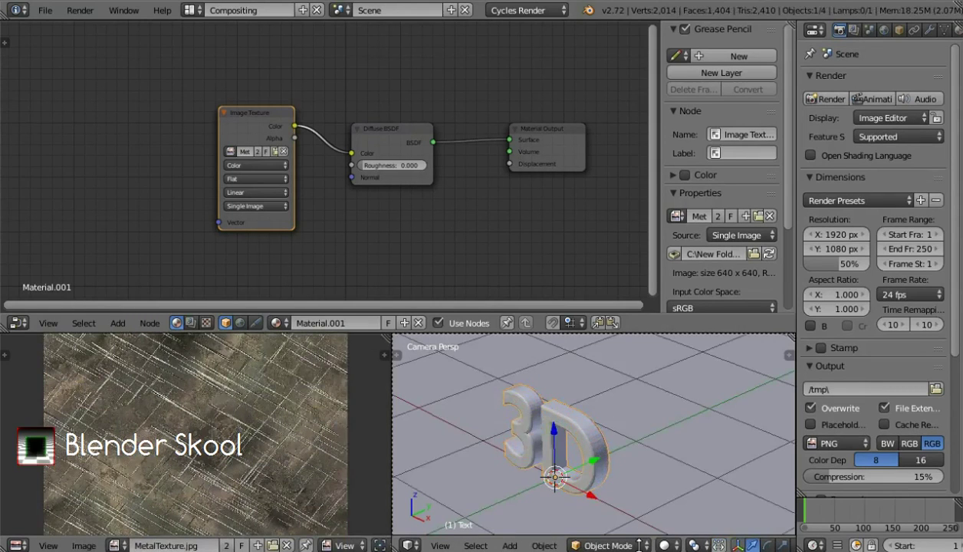
- Set the 3D viewport shading to Material, leave the camera view and inspect the metal texture on the text up close
left_click(664, 545)
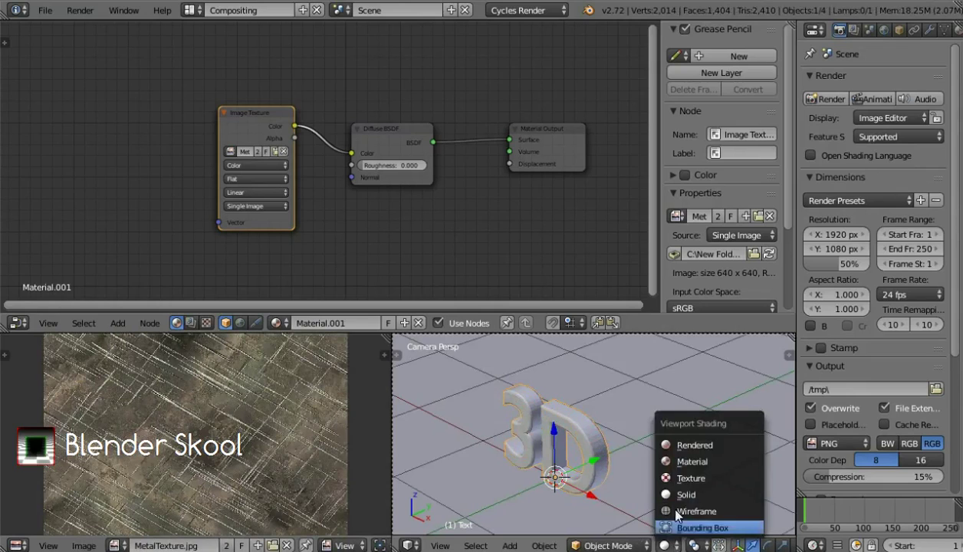
left_click(687, 461)
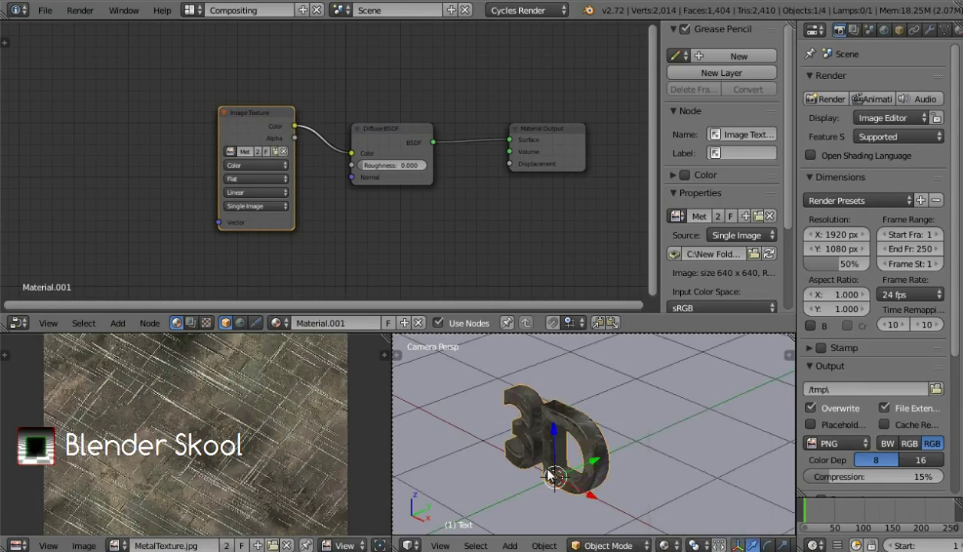
scroll(549, 476, "up", 5)
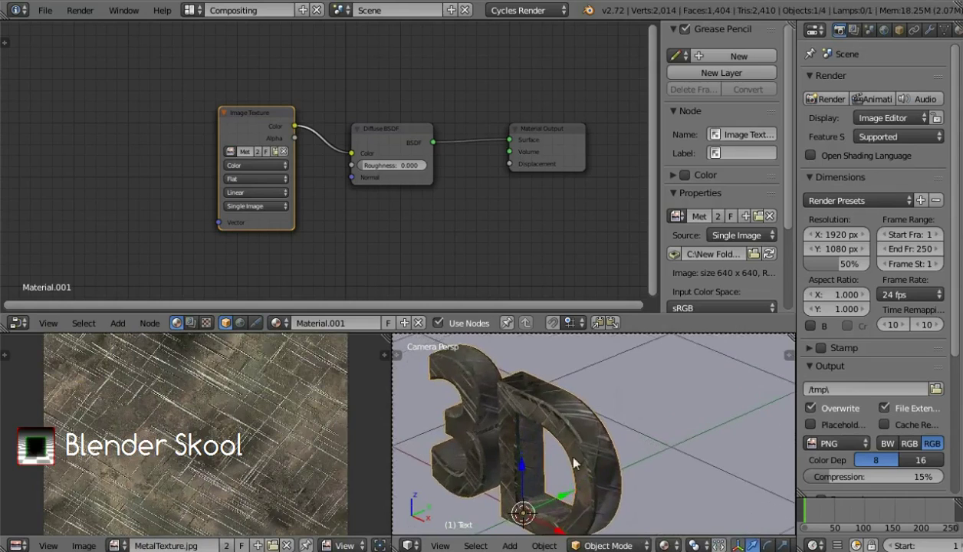
scroll(572, 459, "up", 3)
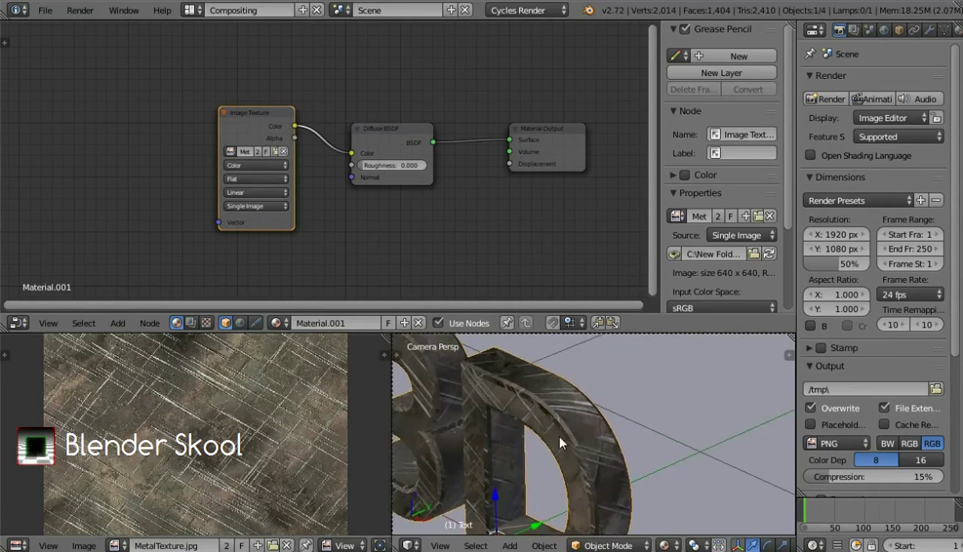
key("KP_0")
scroll(630, 431, "up", 4)
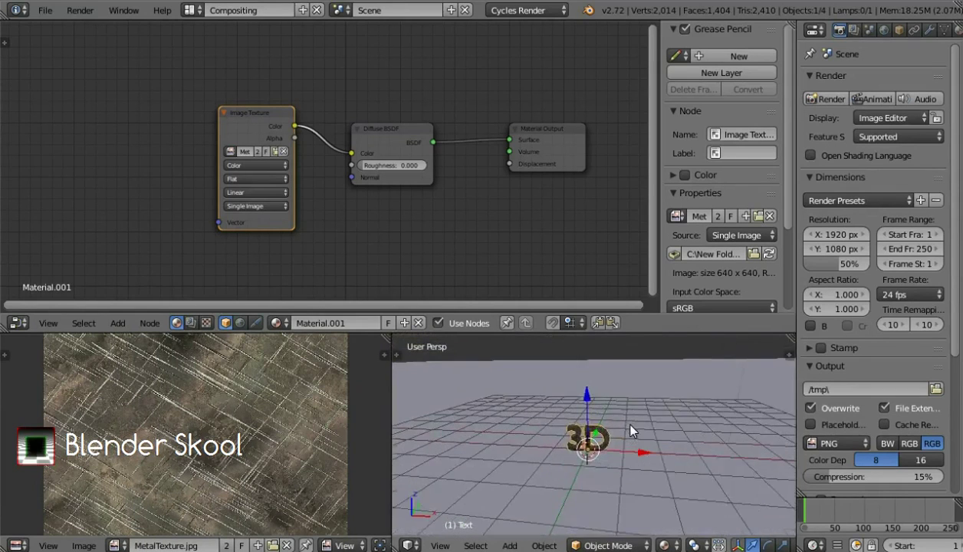
scroll(631, 431, "up", 5)
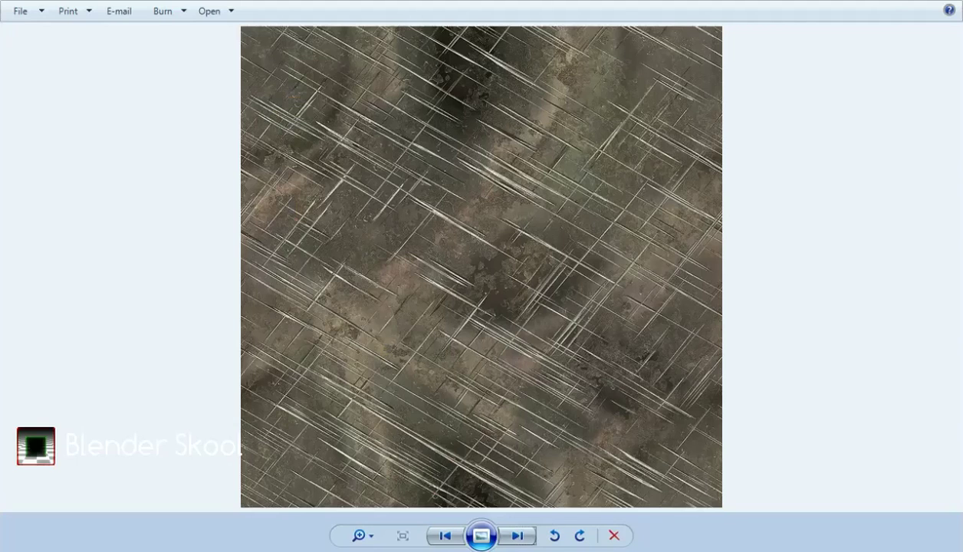
- Look back through the images in the photo viewer to the finished 3D text render
left_click(443, 536)
left_click(443, 536)
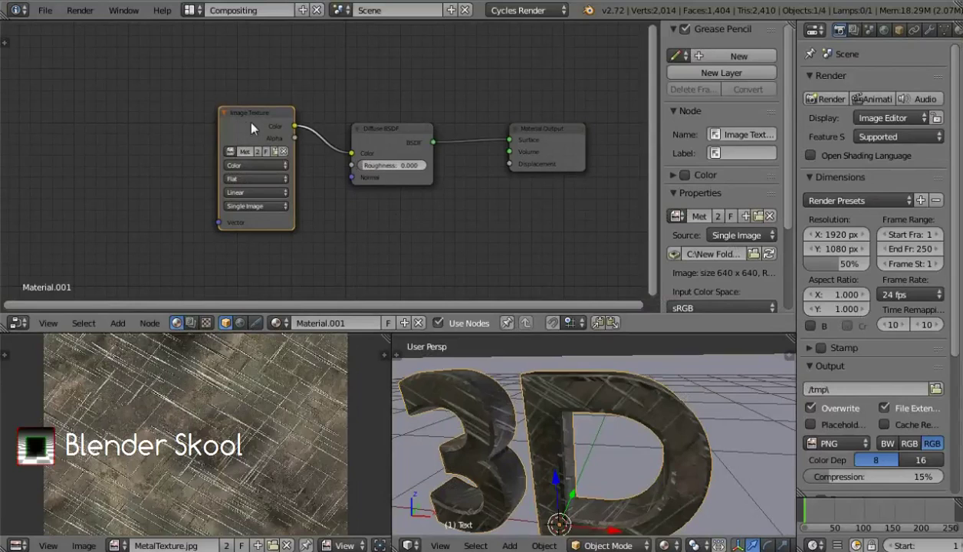
- Move the Image Texture and Diffuse BSDF nodes away from the output and add a Glossy BSDF node below the diffuse shader with roughness 0.05
left_click_drag(217, 98, 178, 69)
left_click_drag(370, 128, 308, 117)
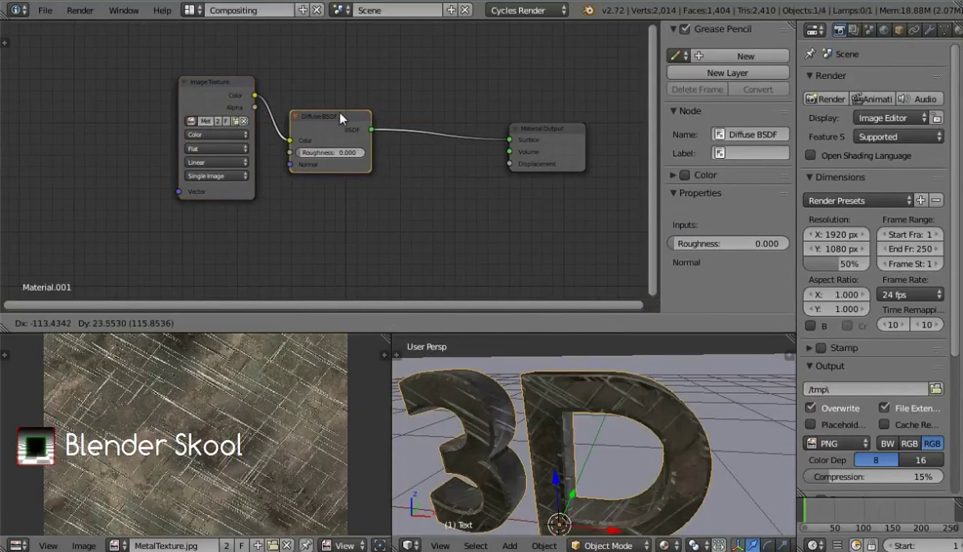
key("shift+a")
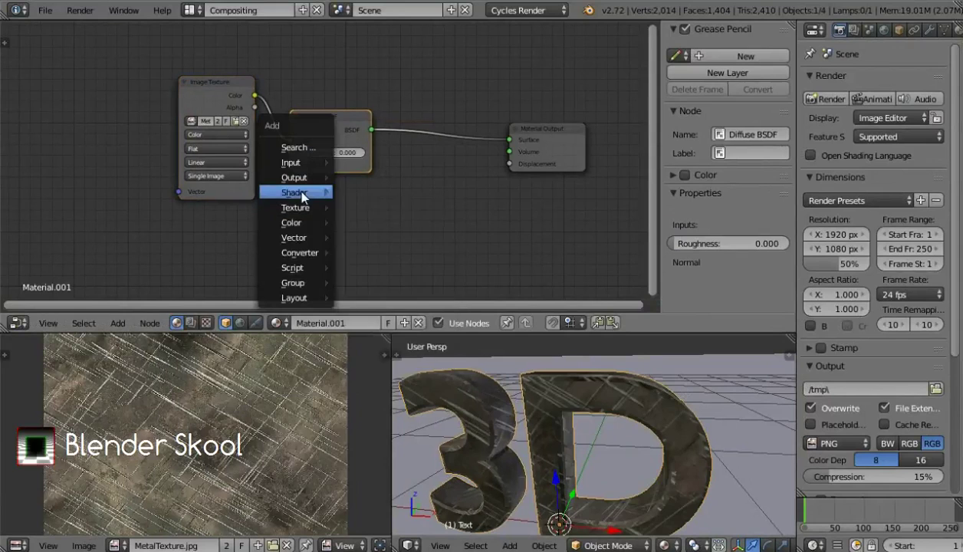
mouse_move(299, 193)
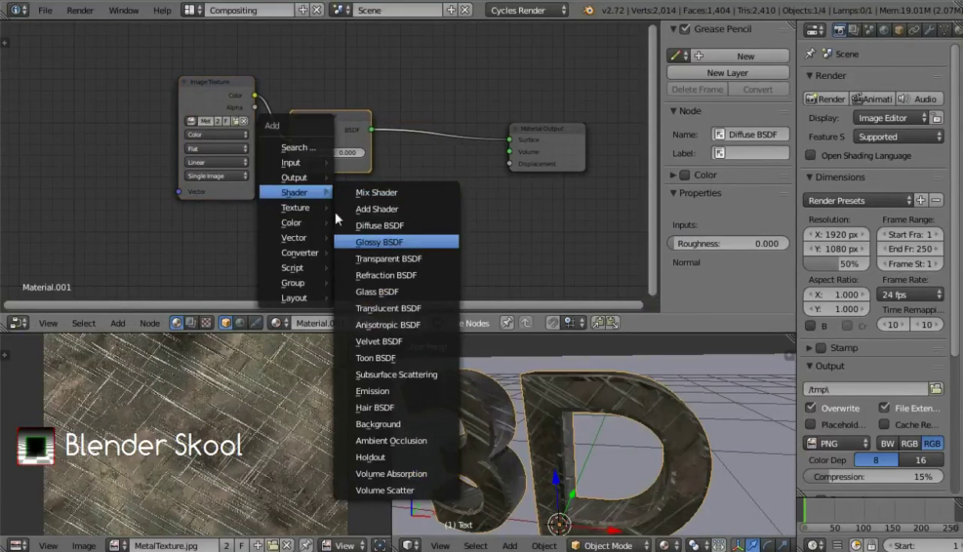
left_click(388, 243)
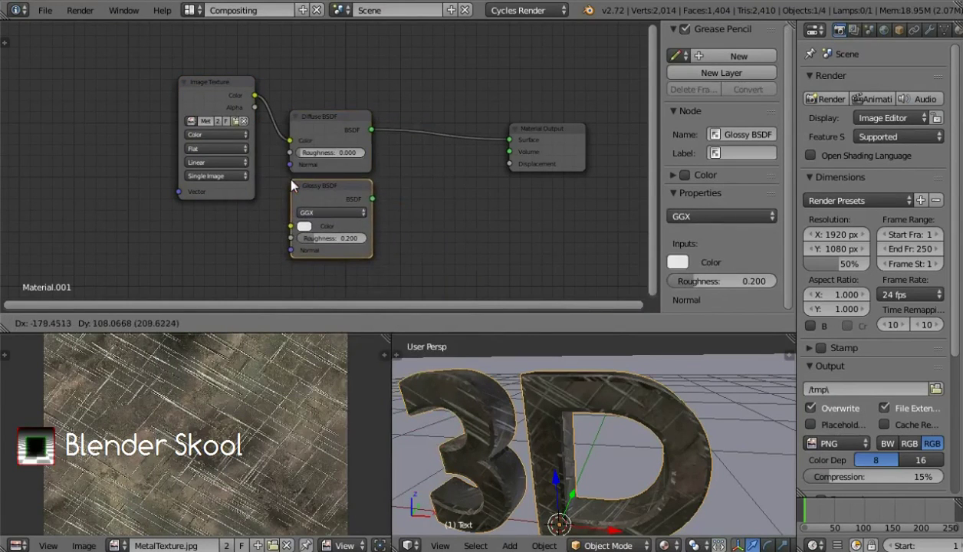
left_click(283, 174)
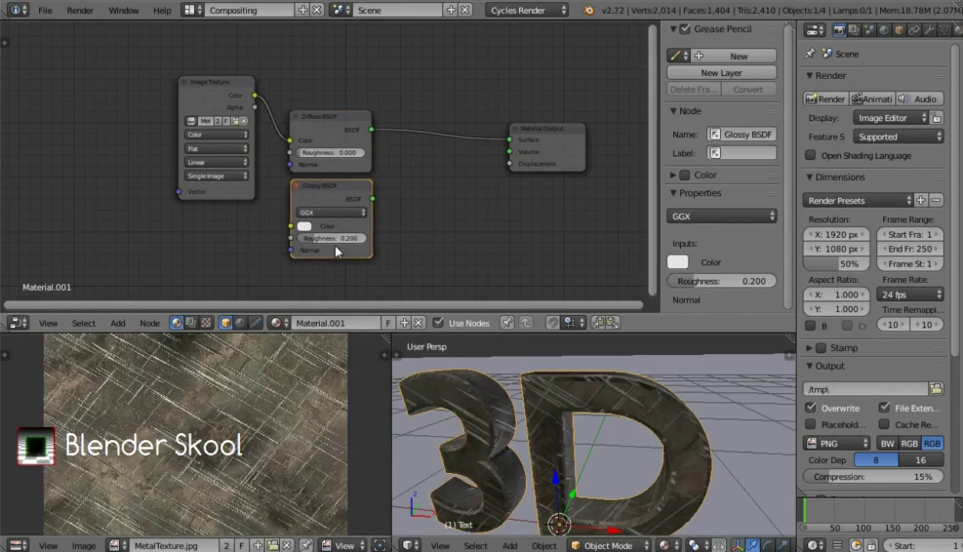
left_click(327, 239)
type(".05")
key("Return")
- Insert a Mix Shader between the Diffuse BSDF and Material Output nodes and connect the Glossy BSDF to its second Shader input
key("shift+a")
mouse_move(449, 158)
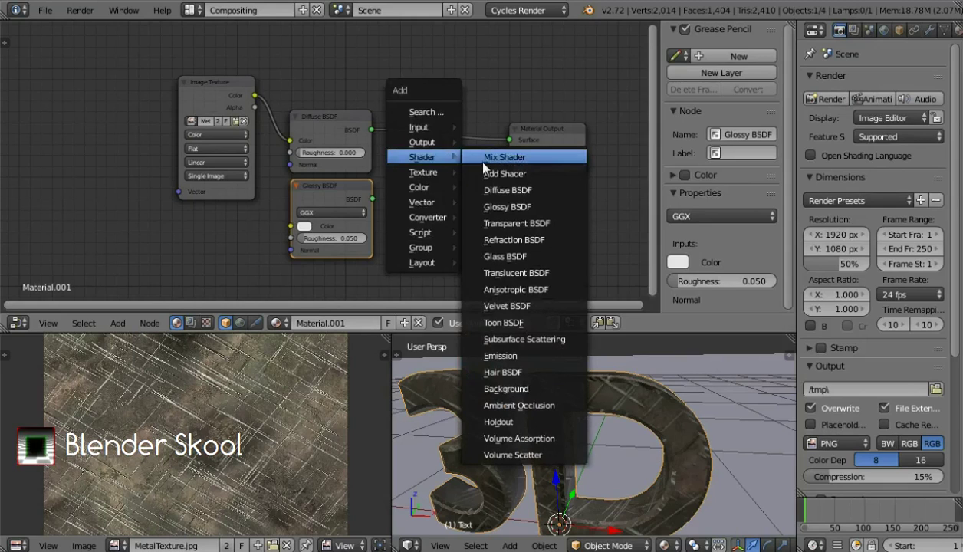
left_click(478, 162)
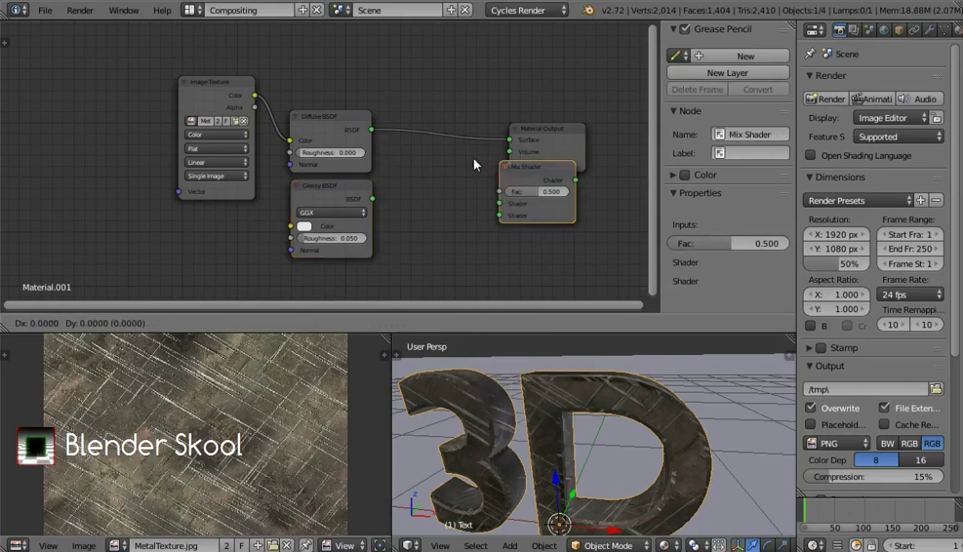
left_click(397, 108)
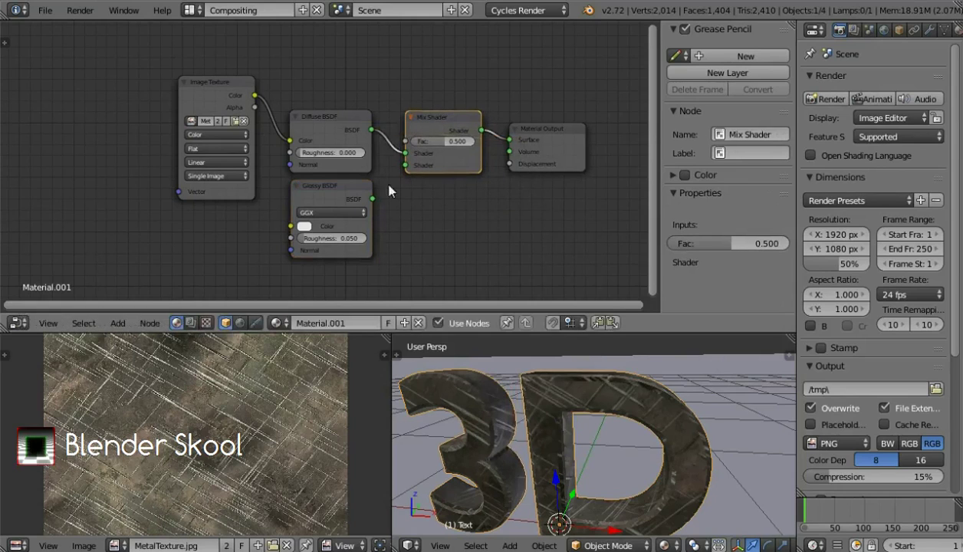
left_click_drag(374, 201, 406, 165)
left_click_drag(419, 115, 427, 152)
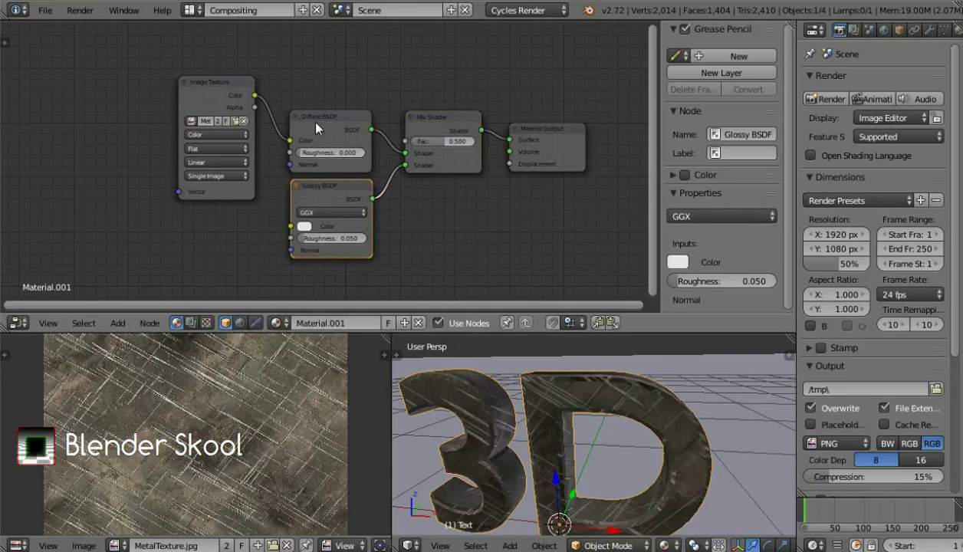
middle_click_drag(480, 141, 490, 152)
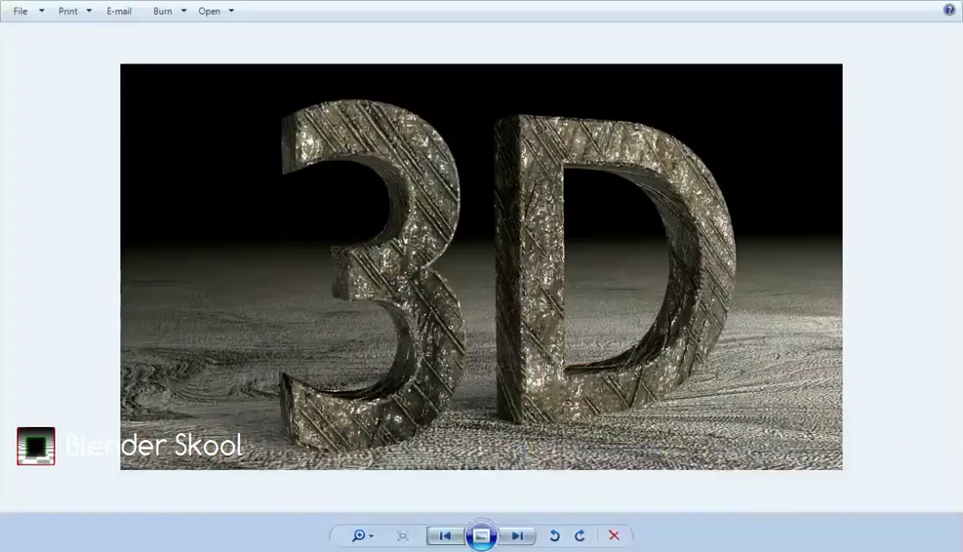
- Look forward from the finished 3D text render through the metal texture images in the photo viewer
left_click(526, 539)
left_click(526, 541)
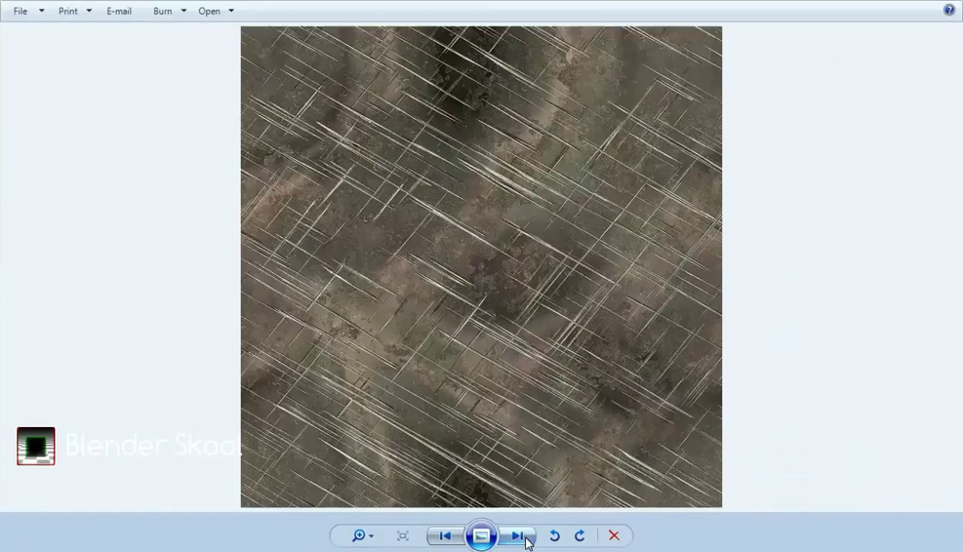
left_click(526, 540)
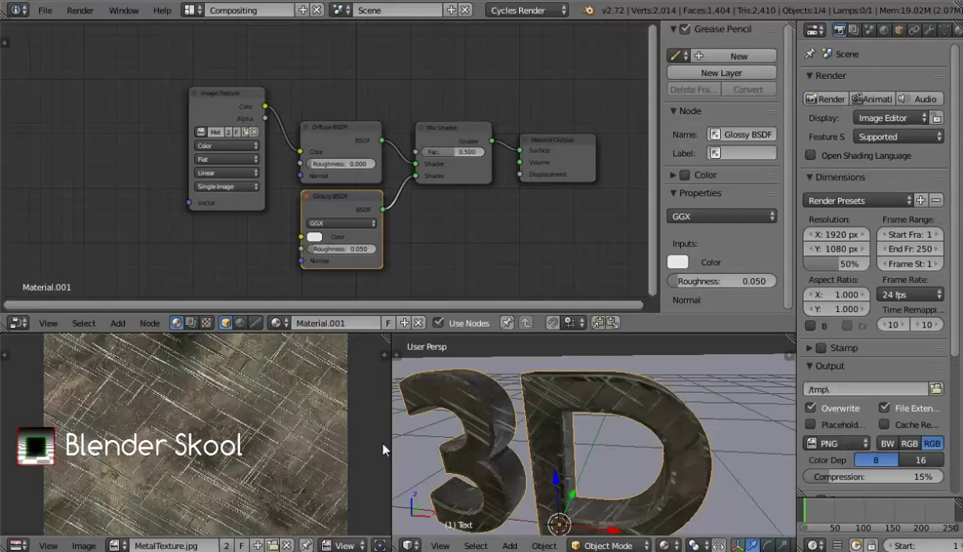
- Duplicate the Image Texture node, place the copy above the Diffuse BSDF and load MetalTexture_SPEC.jpg into it
left_click(222, 95)
middle_click_drag(226, 102, 220, 139)
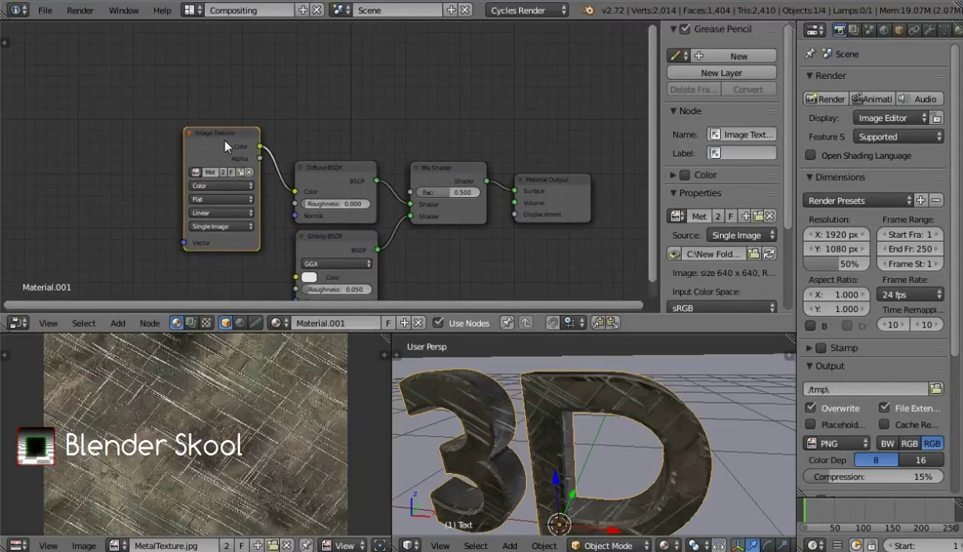
key("shift+d")
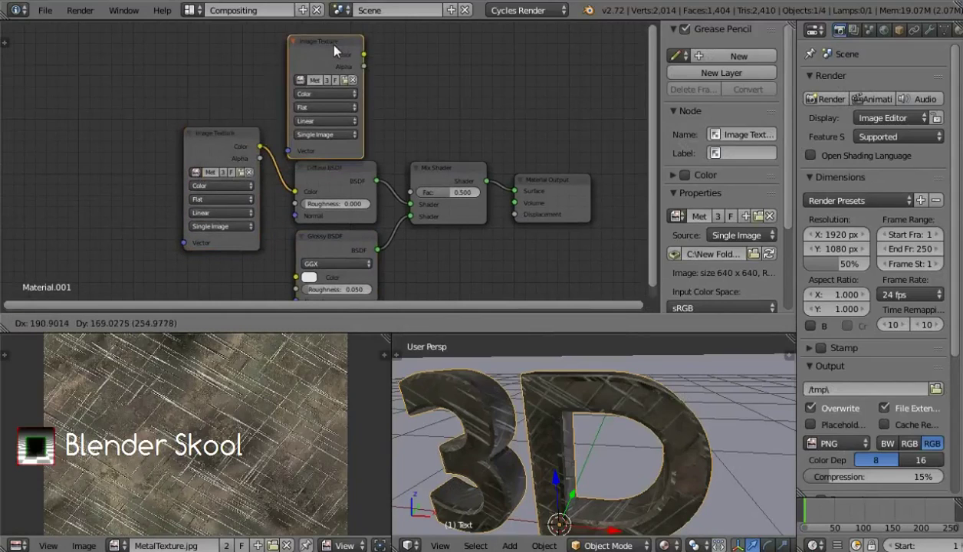
left_click(338, 48)
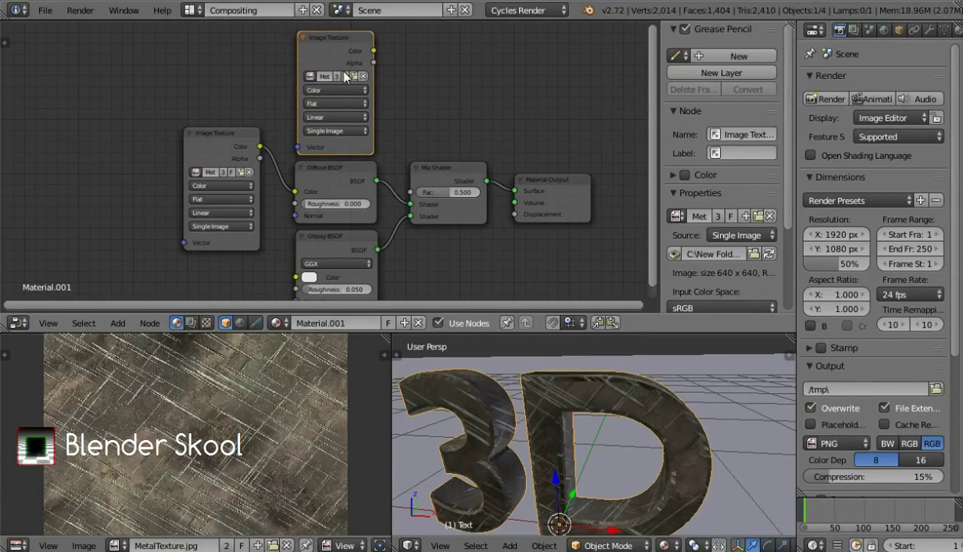
left_click(355, 77)
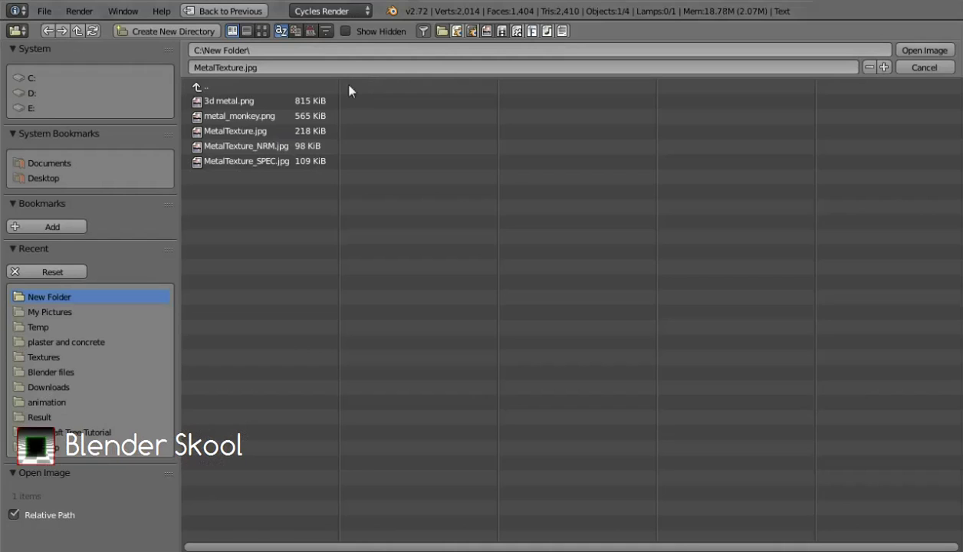
left_click(243, 162)
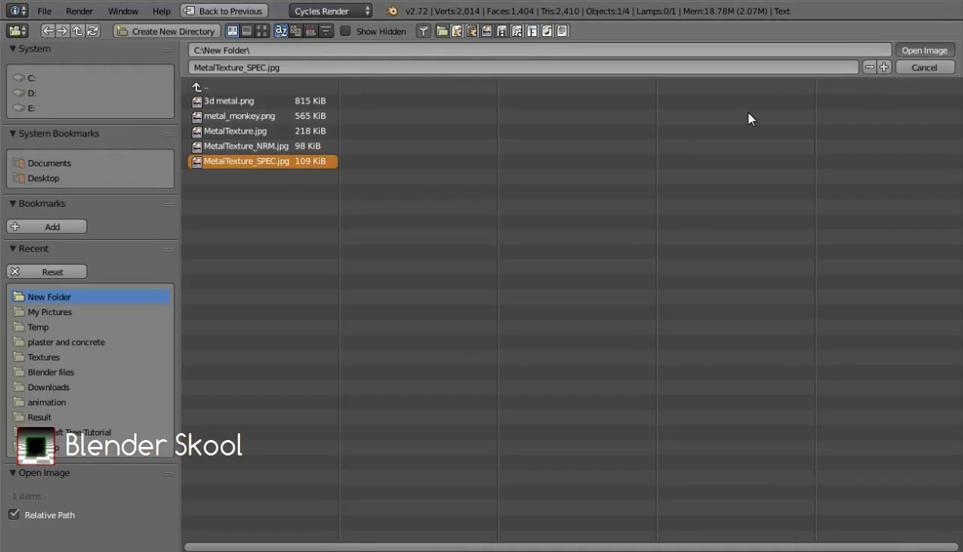
key("Return")
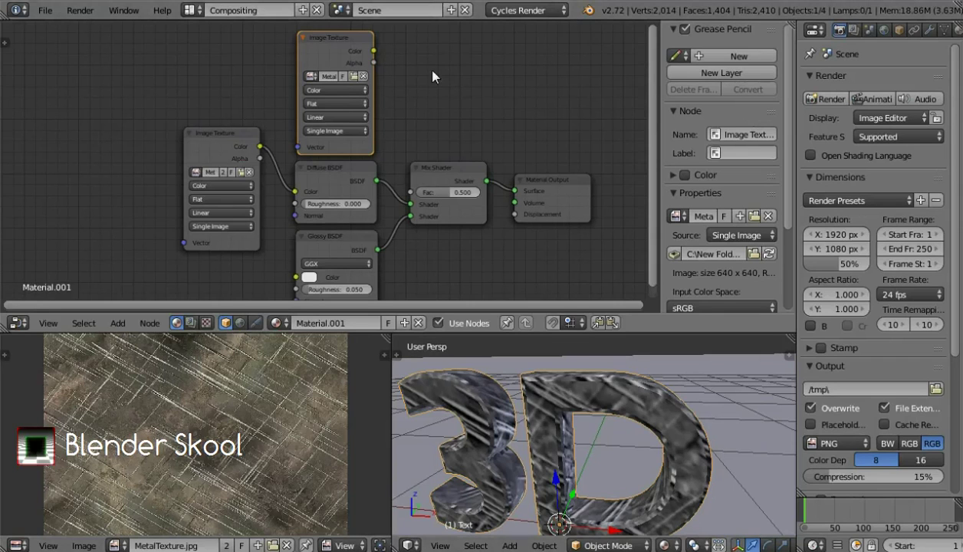
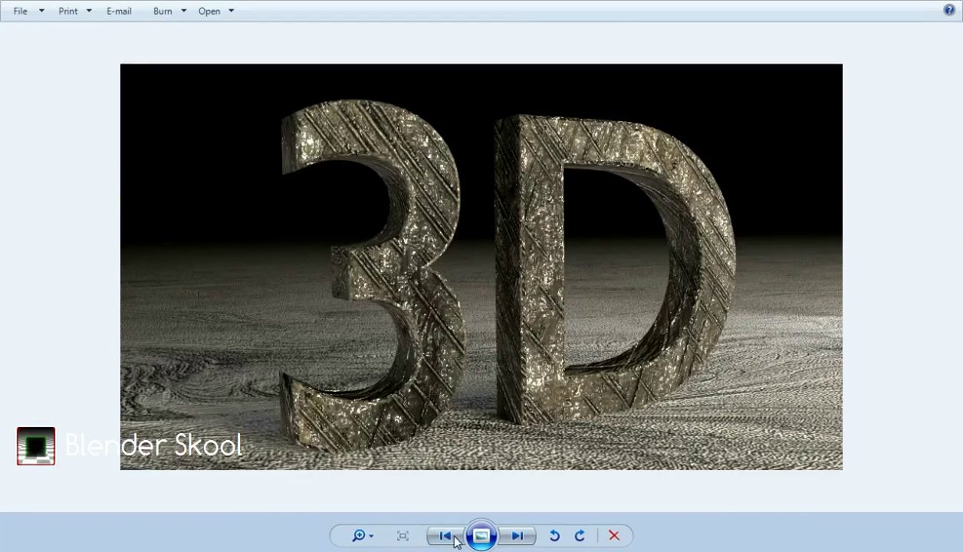
- Switch from the photo viewer back to Blender
key("alt+Tab")
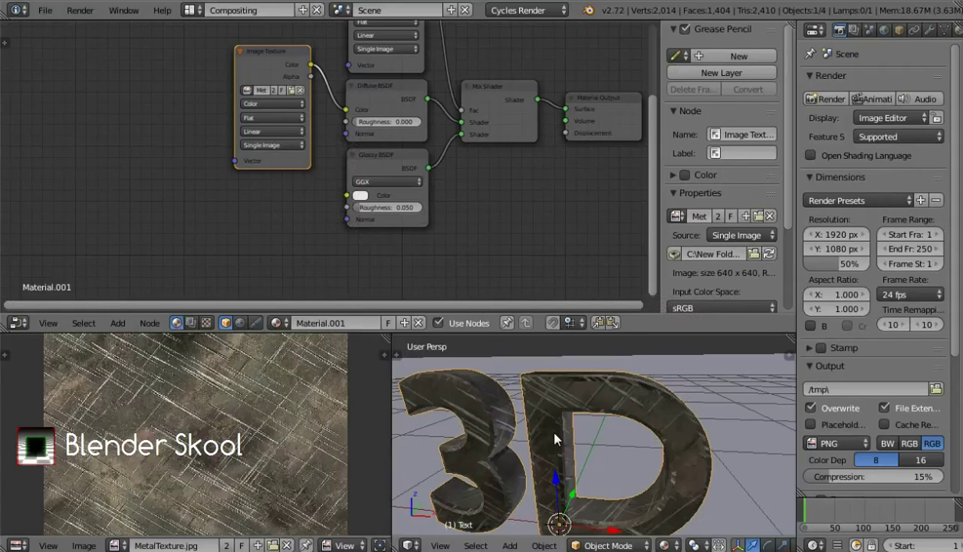
- View the next texture images in the photo viewer, and back in Blender duplicate the color Image Texture node below the Glossy BSDF
middle_click_drag(439, 217, 423, 209)
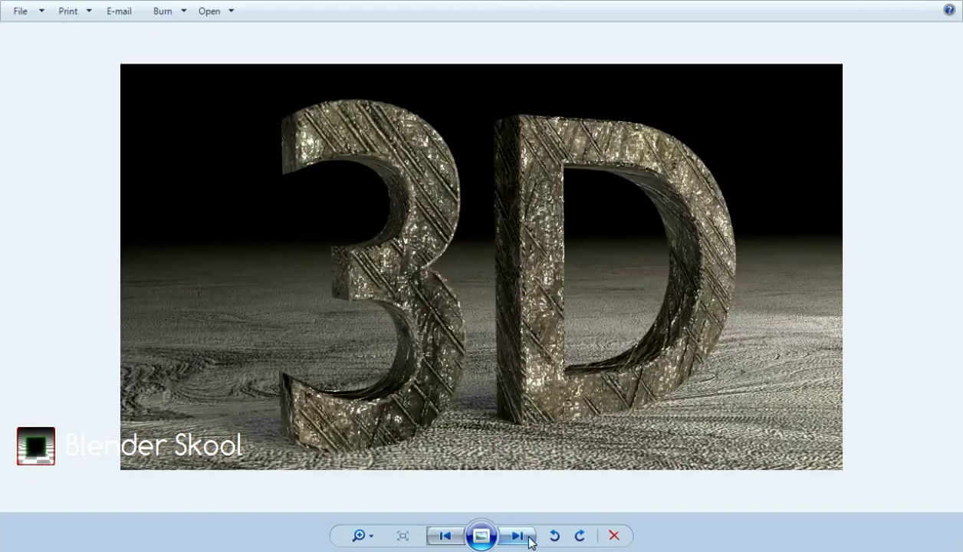
left_click(528, 538)
left_click(528, 539)
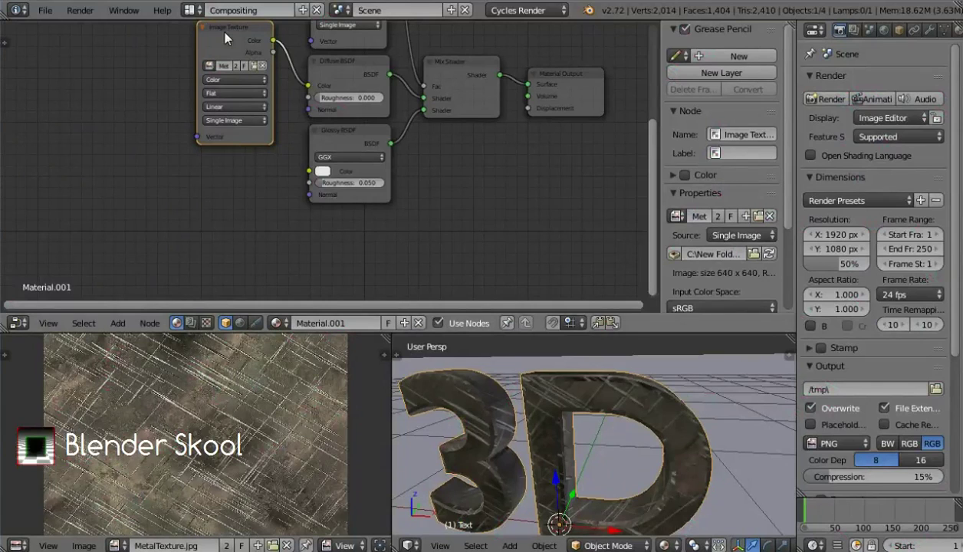
key("shift+d")
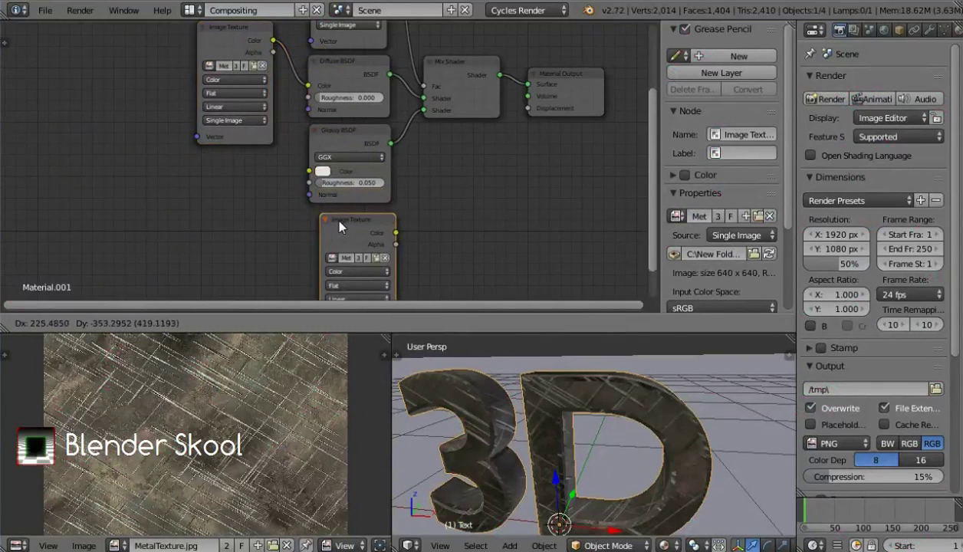
left_click(337, 221)
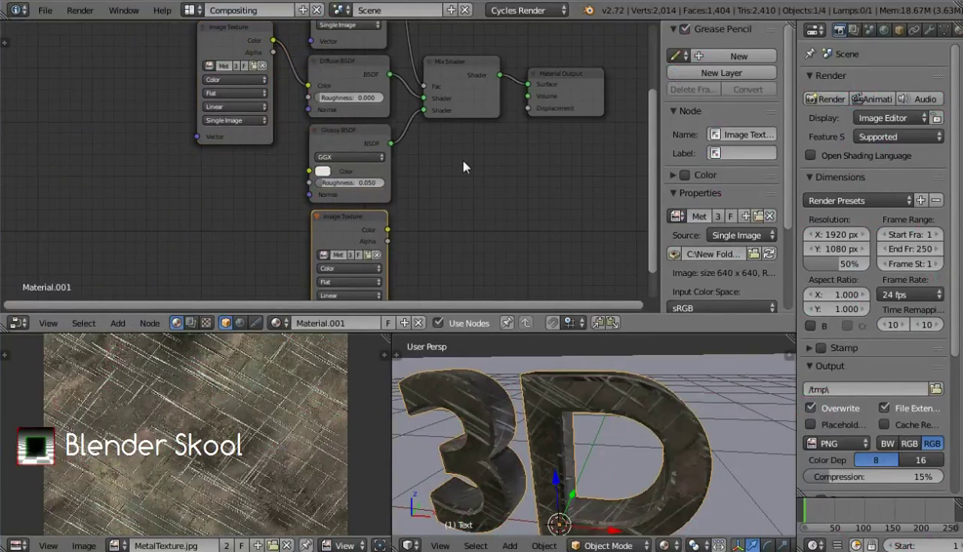
- Add a Normal Map node, feed it the copied Image Texture's Color, and connect its Normal output to the Material Output's Displacement
key("shift+a")
mouse_move(465, 163)
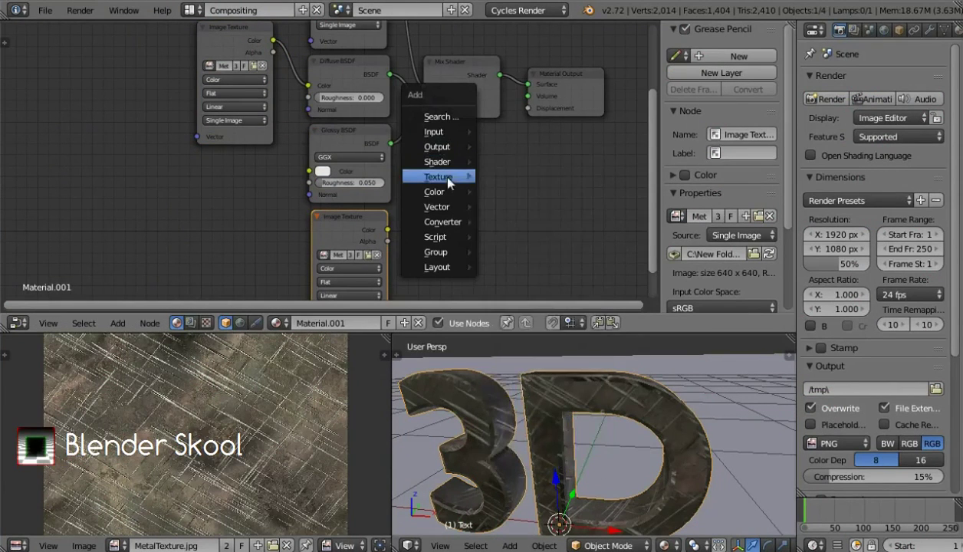
mouse_move(453, 209)
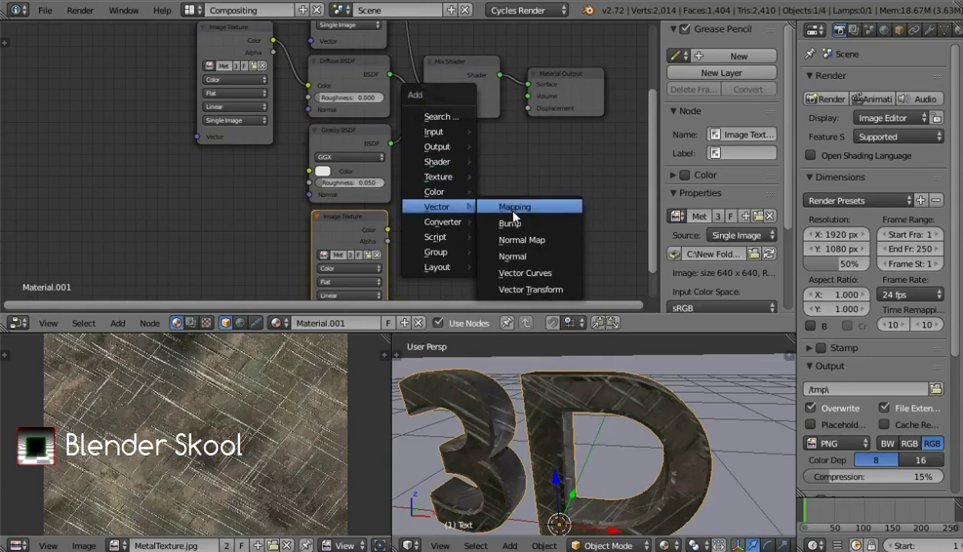
left_click(522, 240)
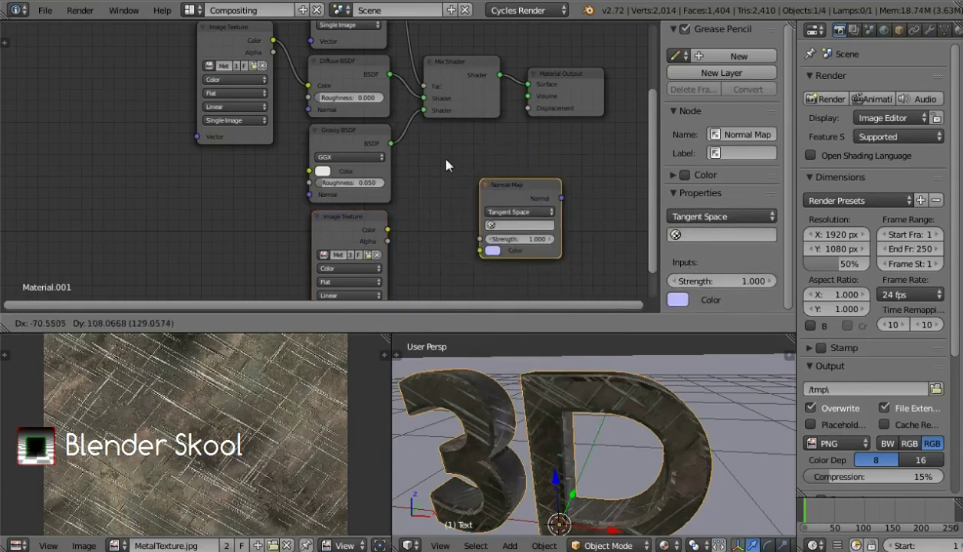
left_click(408, 165)
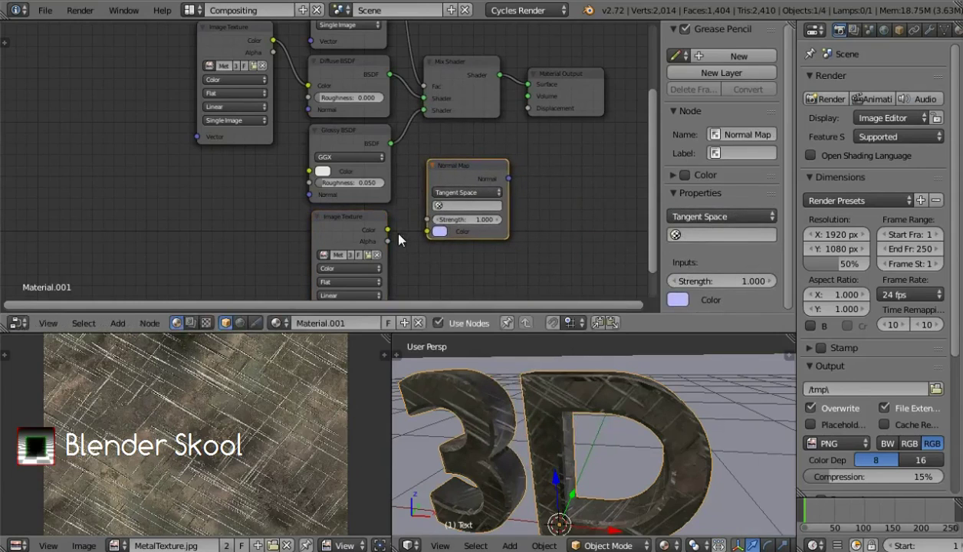
left_click_drag(388, 230, 427, 231)
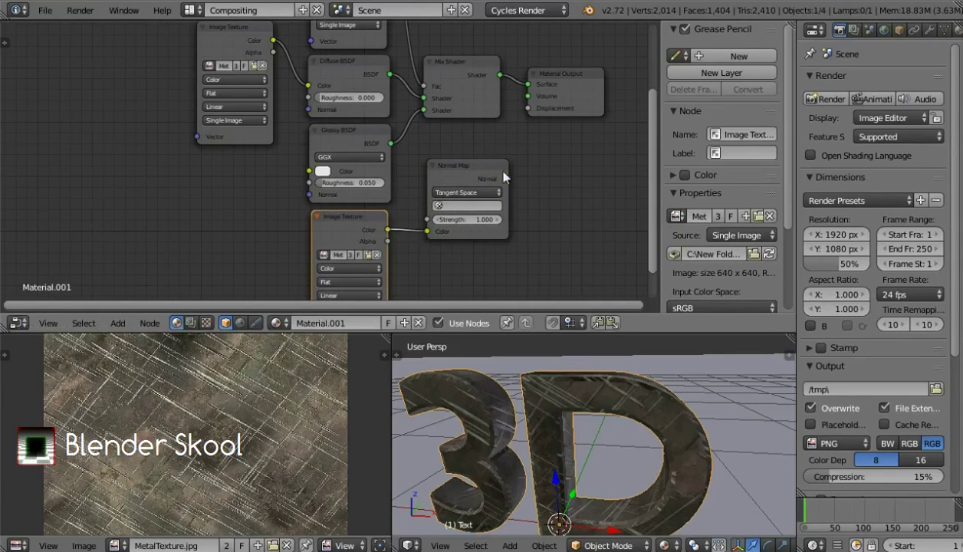
left_click_drag(507, 184, 528, 109)
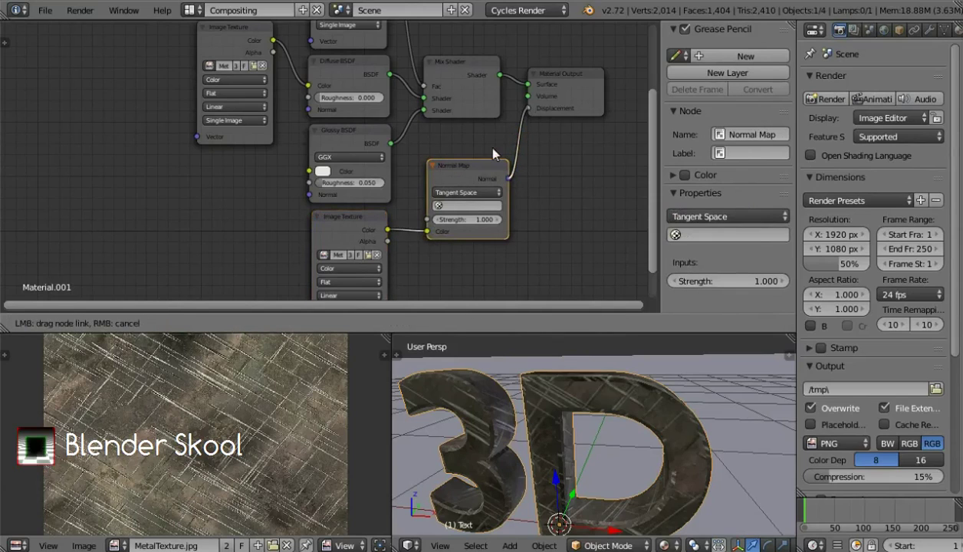
- Load MetalTexture_NRM.jpg into the Image Texture node below the Glossy BSDF and reselect the color Image Texture node
left_click(369, 255)
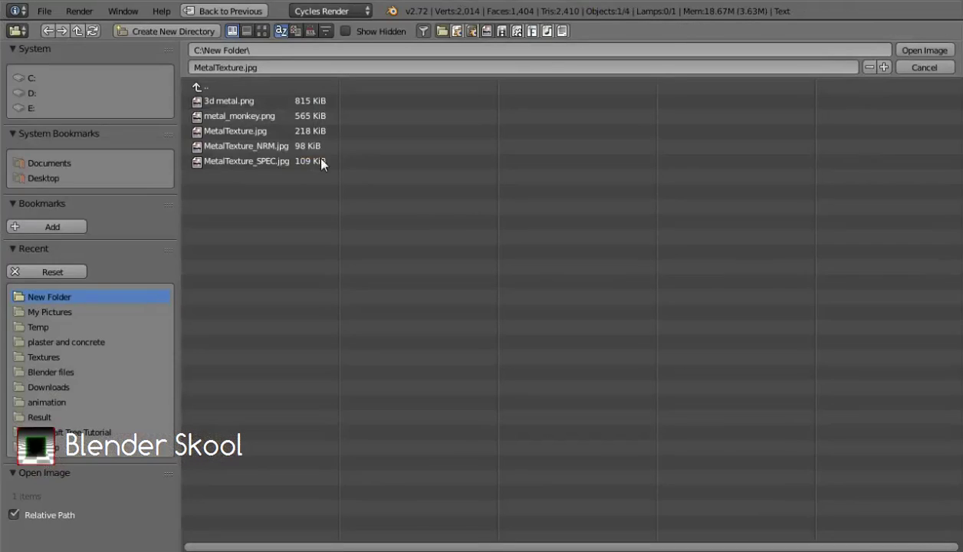
left_click(241, 152)
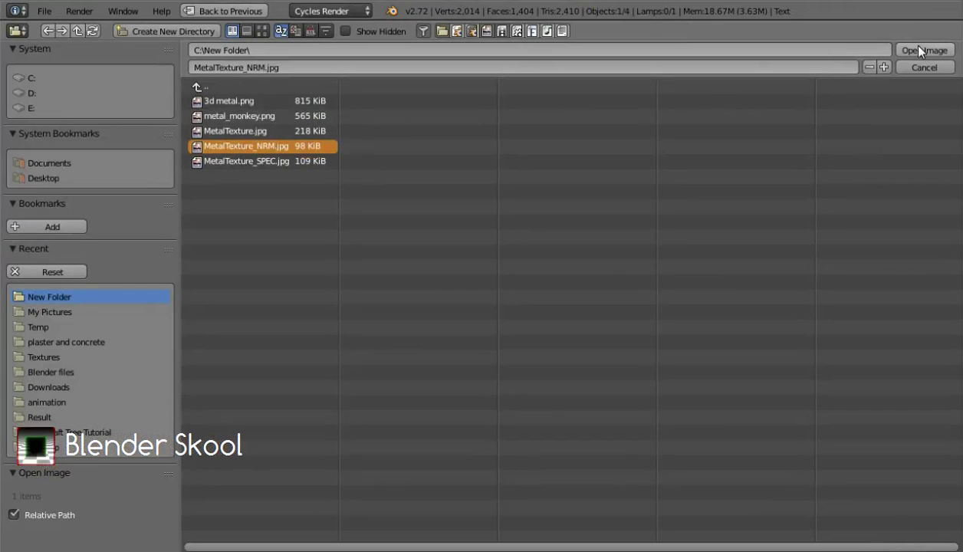
key("Return")
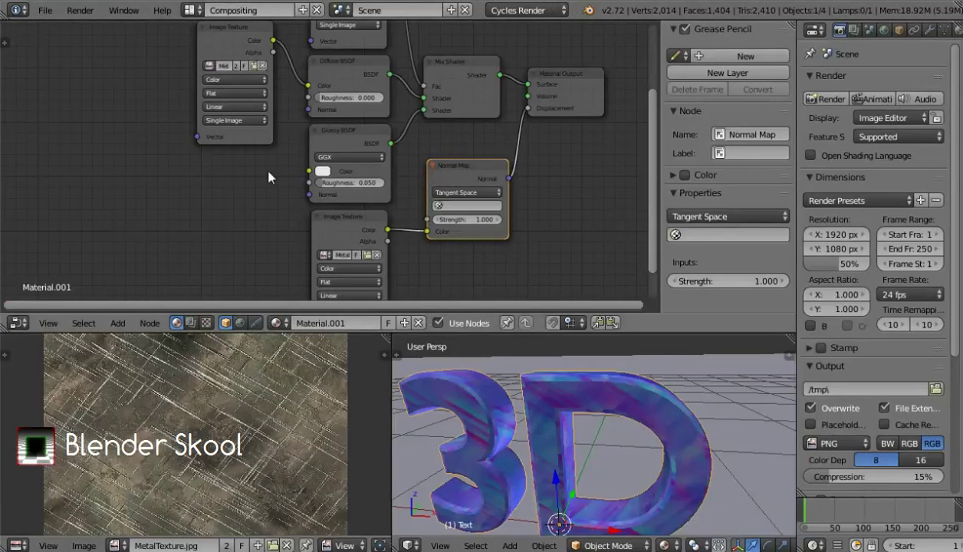
left_click(207, 36)
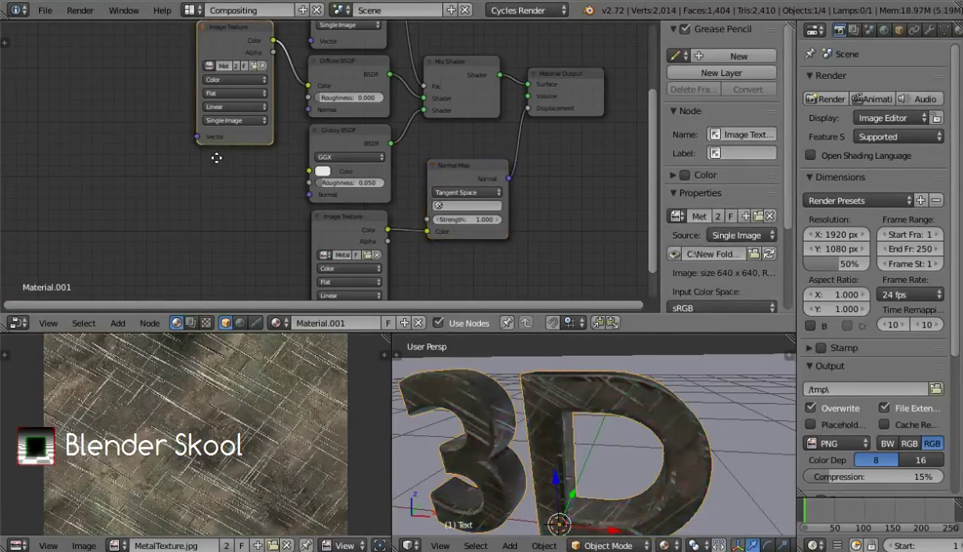
- Add a Mapping node and place it in the empty area before the color Image Texture node
middle_click_drag(229, 191, 243, 196)
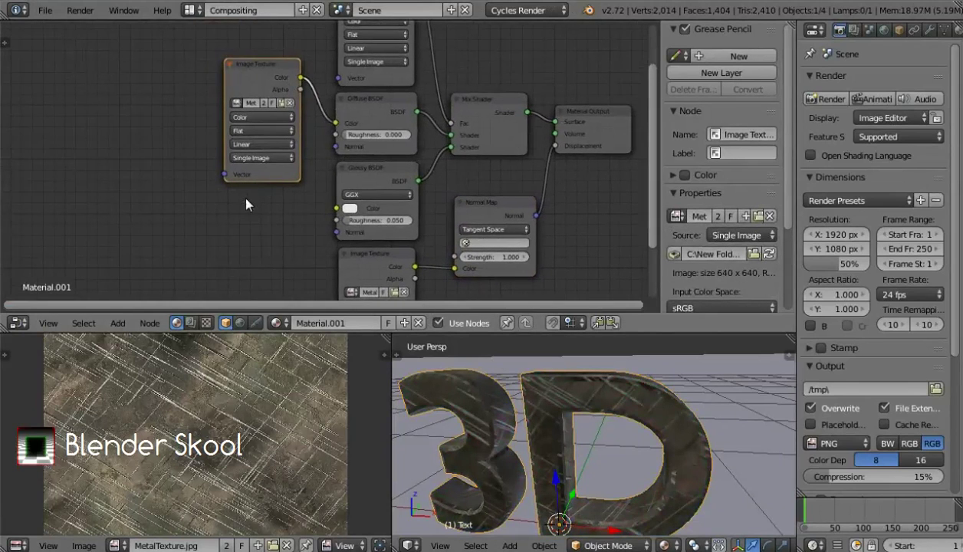
middle_click_drag(216, 192, 389, 232)
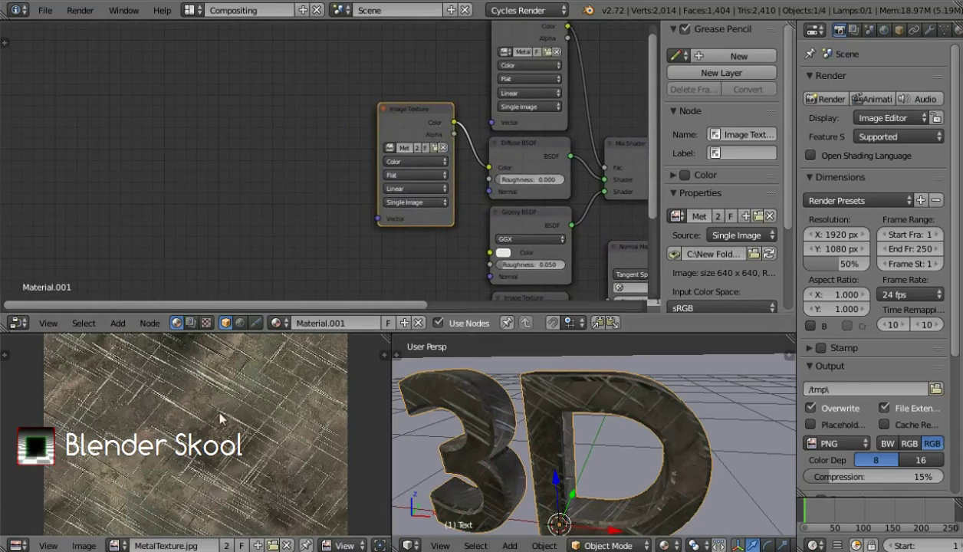
scroll(582, 454, "up", 5)
middle_click_drag(583, 455, 630, 440)
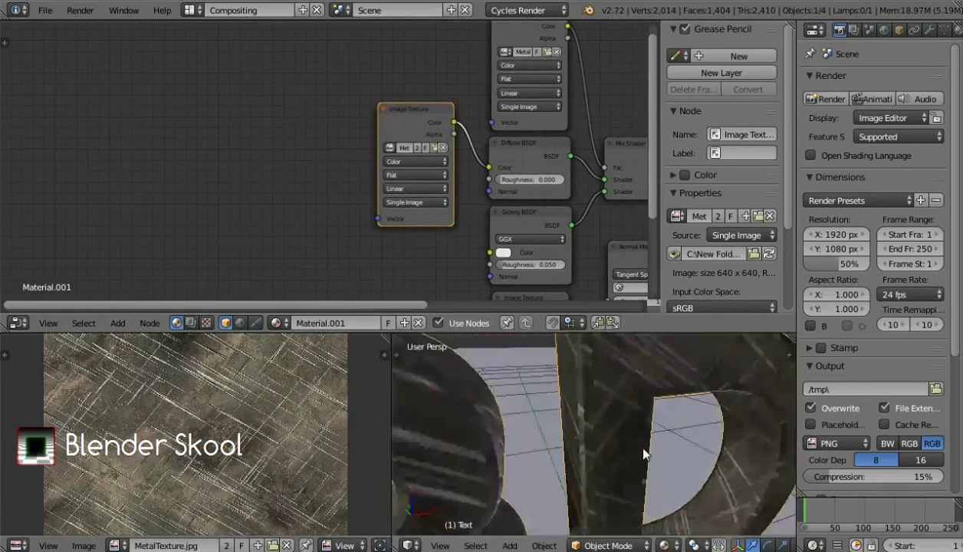
scroll(631, 439, "down", 6)
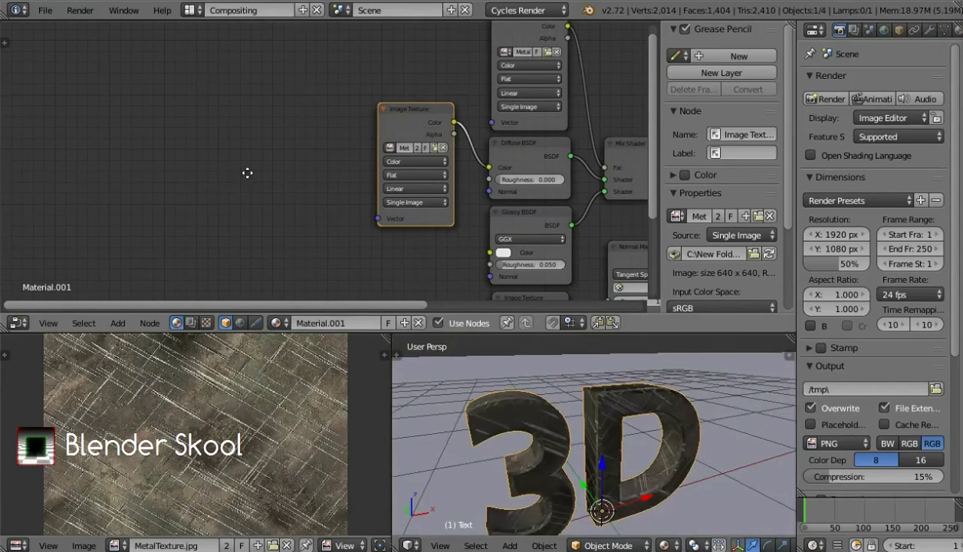
scroll(247, 172, "left", 4)
key("shift+a")
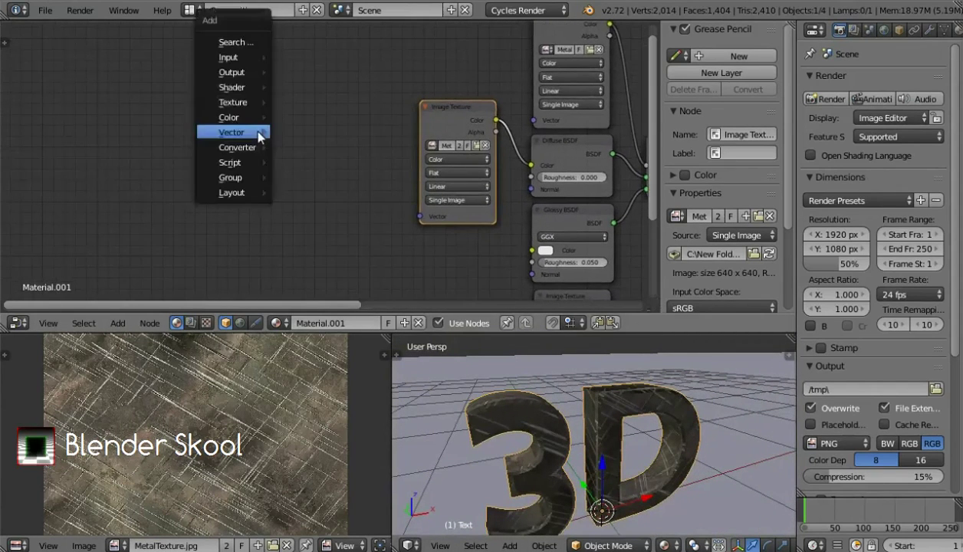
mouse_move(260, 136)
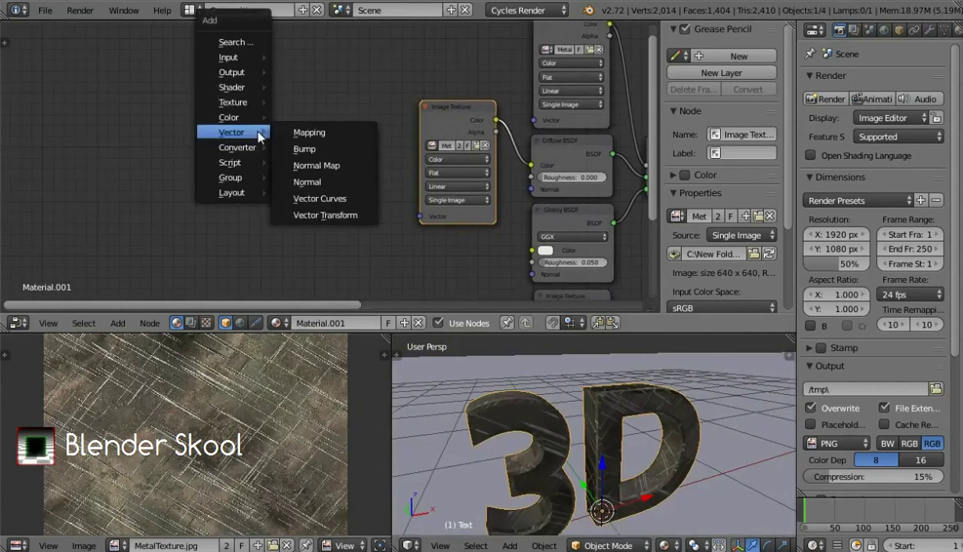
left_click(309, 132)
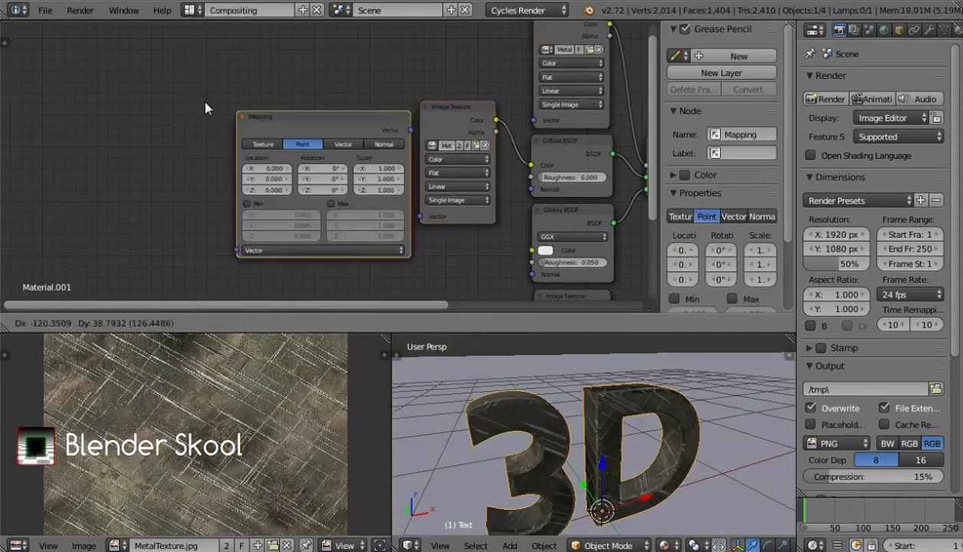
left_click(149, 82)
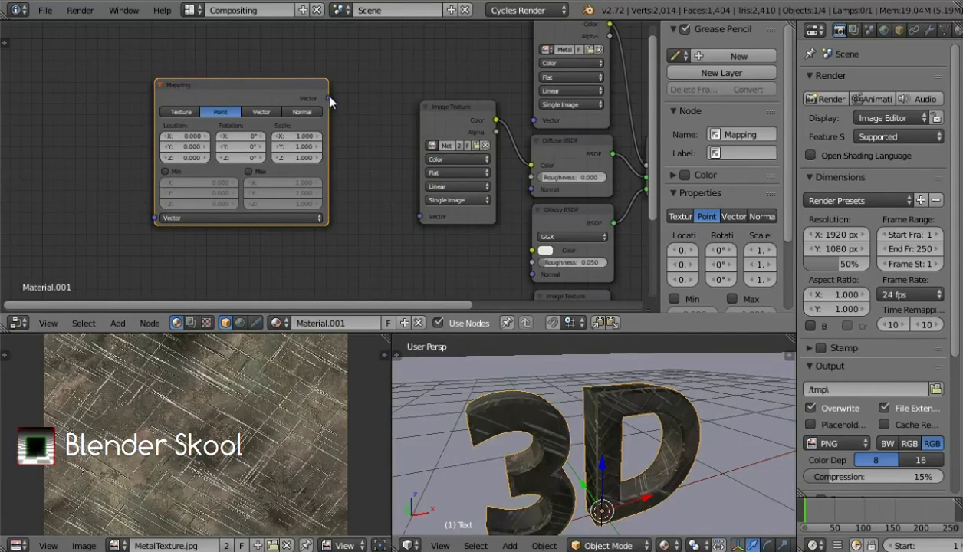
- Connect the Mapping node's Vector output to the Vector inputs of all three Image Texture nodes
left_click_drag(329, 98, 536, 120)
left_click_drag(329, 97, 399, 204)
middle_click_drag(399, 204, 291, 37)
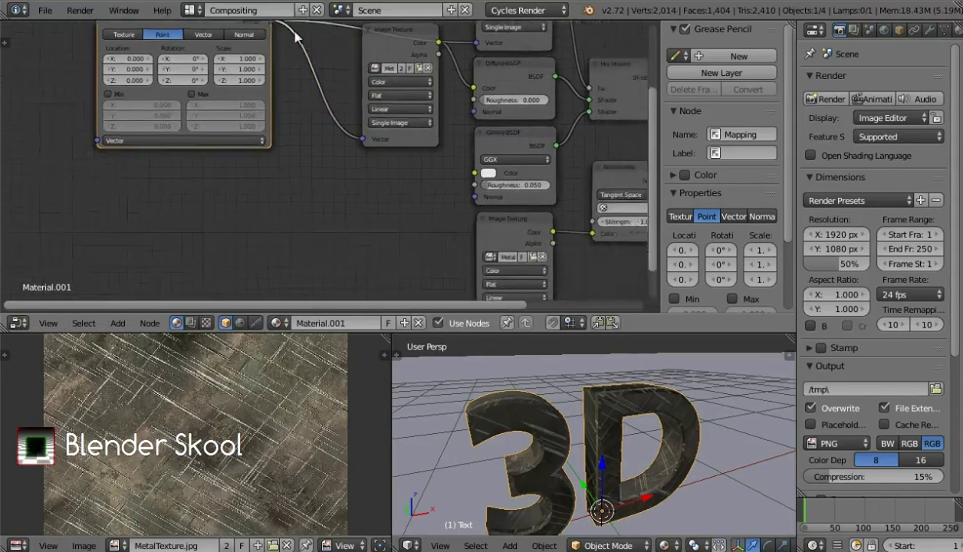
left_click_drag(271, 23, 494, 305)
left_click_drag(453, 236, 451, 228)
scroll(455, 210, "down", 1)
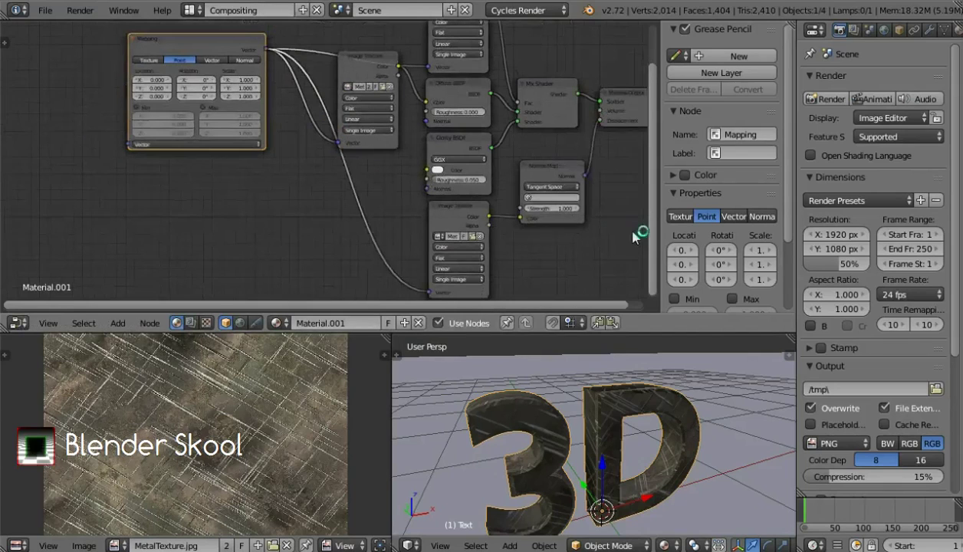
- Add a Texture Coordinate node before the Mapping node and connect its UV output to the Mapping's Vector input
middle_click_drag(400, 186, 494, 214)
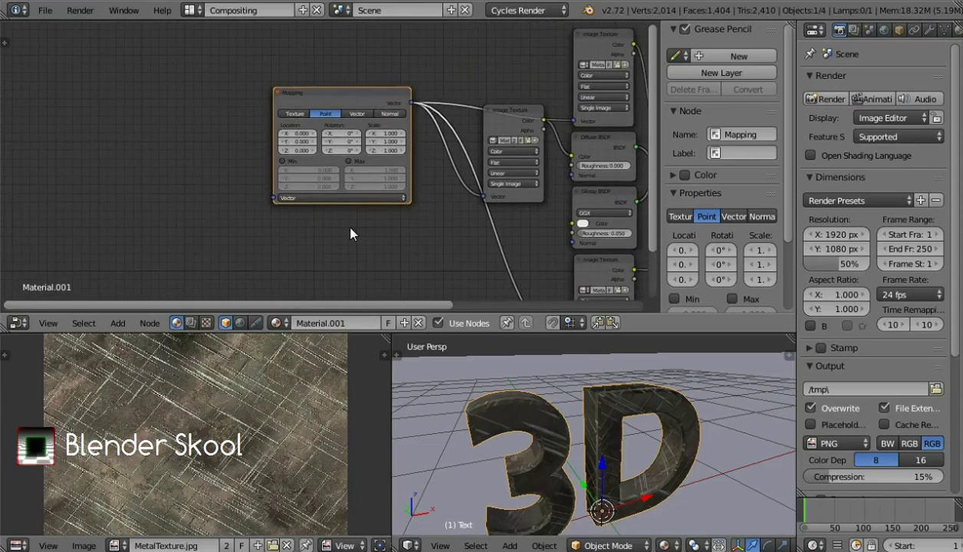
scroll(332, 220, "up", 1)
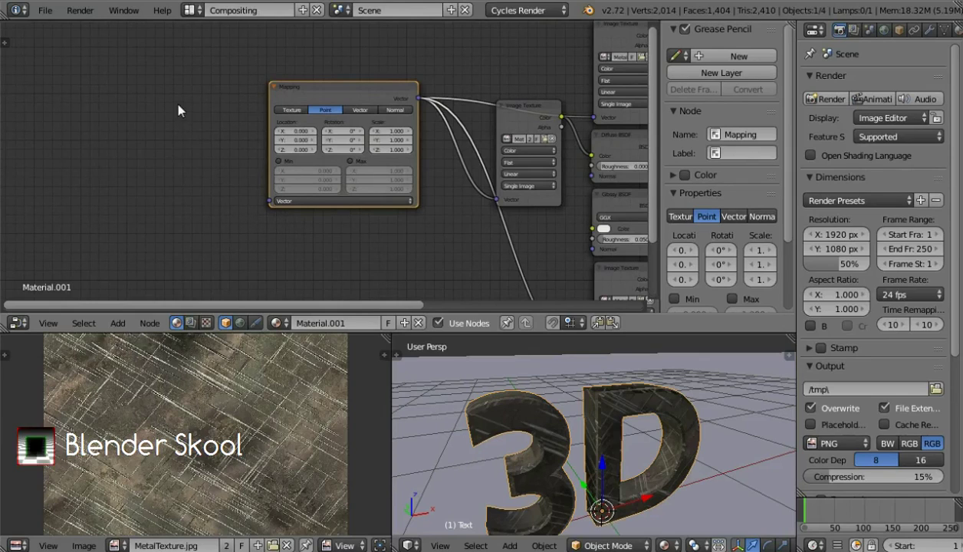
scroll(178, 110, "up", 1)
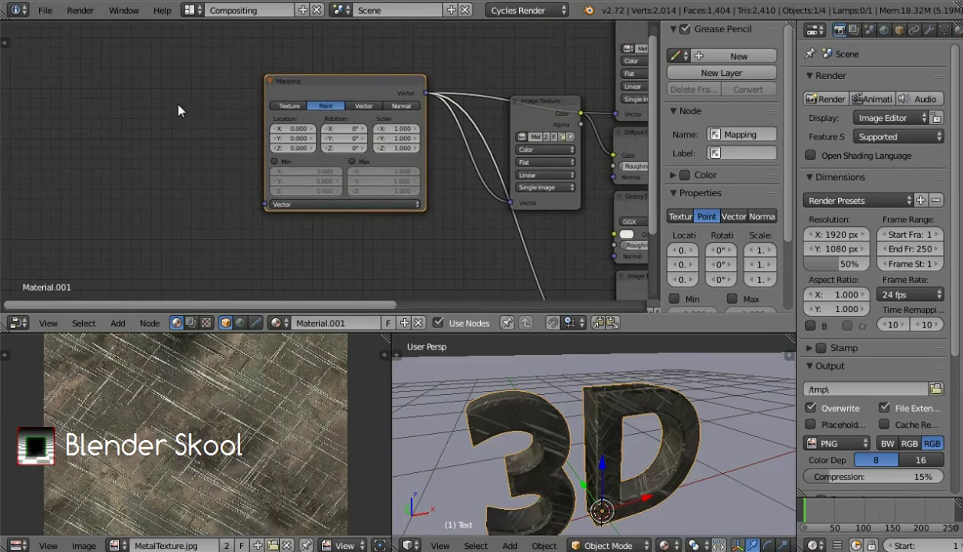
key("shift+a")
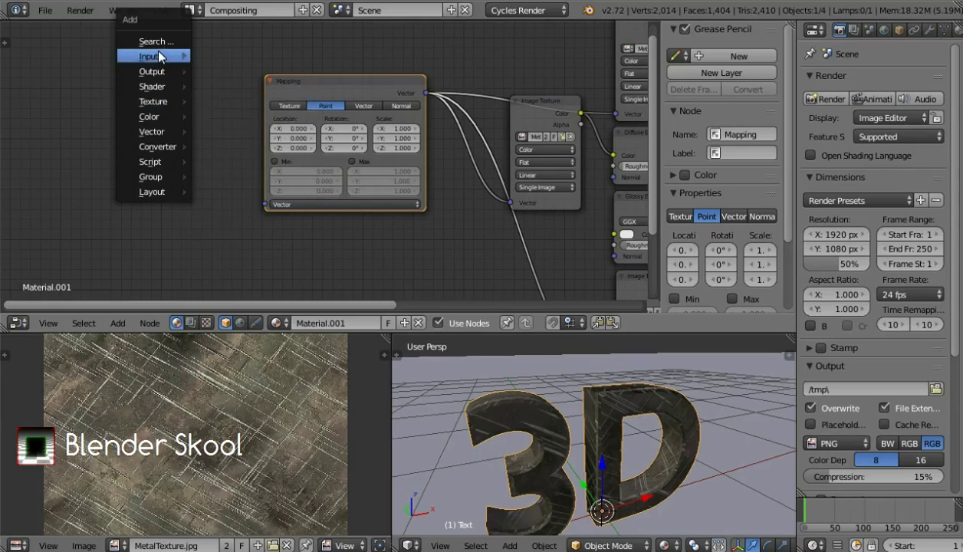
mouse_move(158, 56)
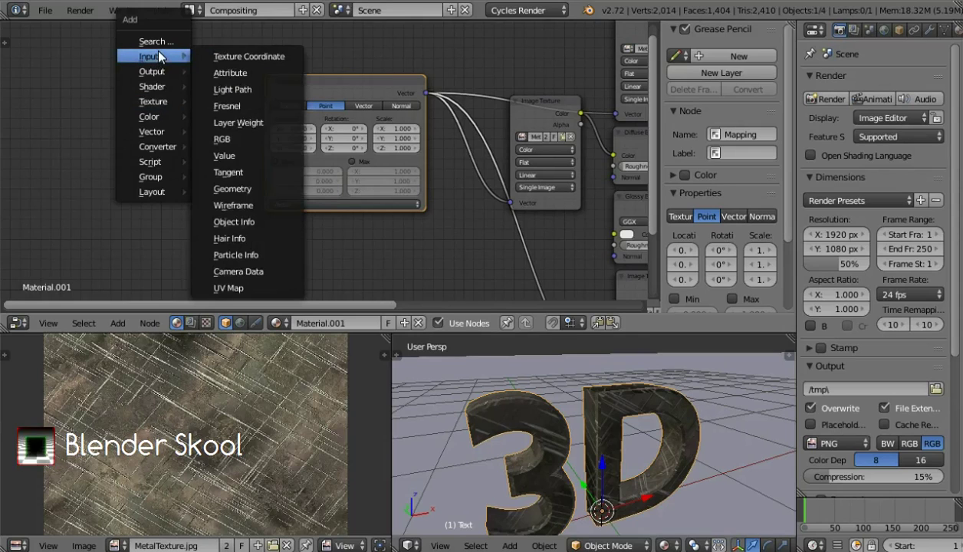
left_click(233, 56)
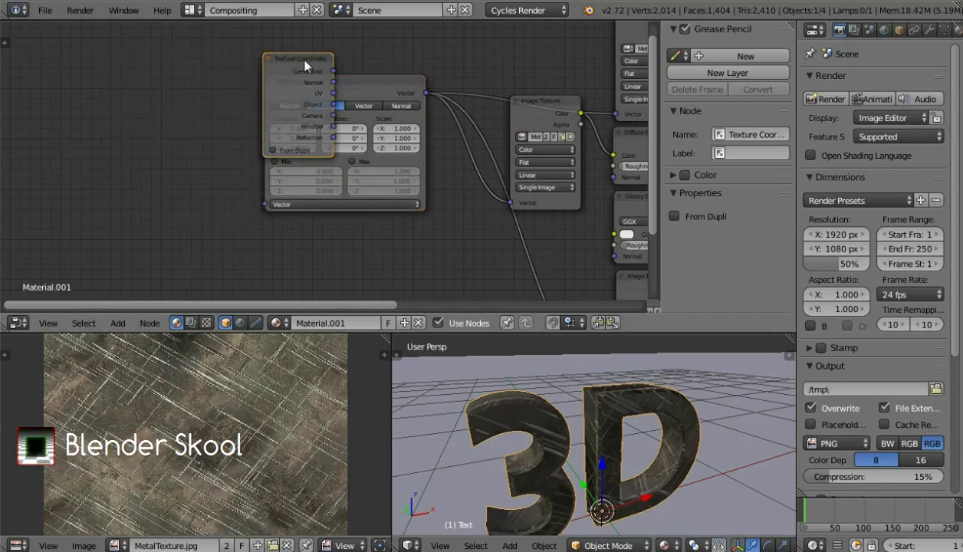
key("g")
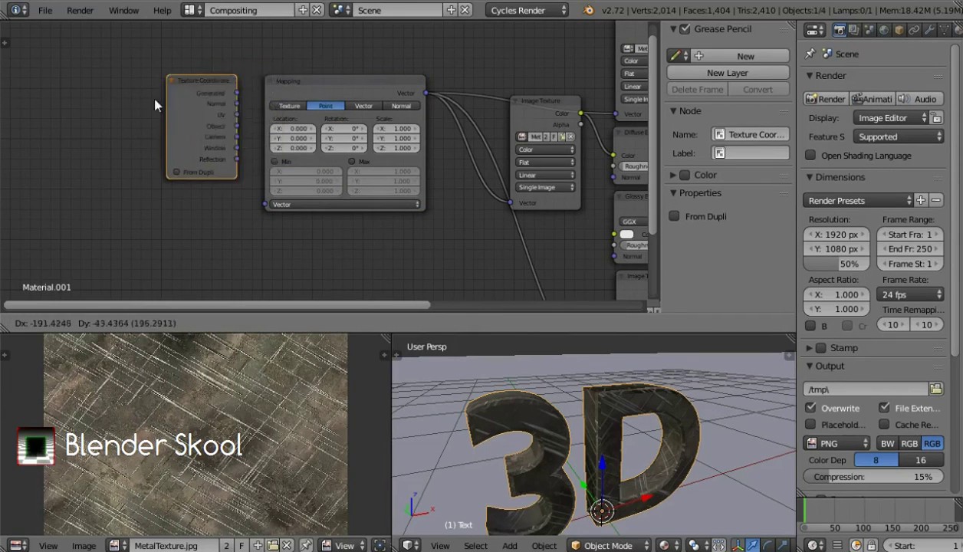
left_click(150, 150)
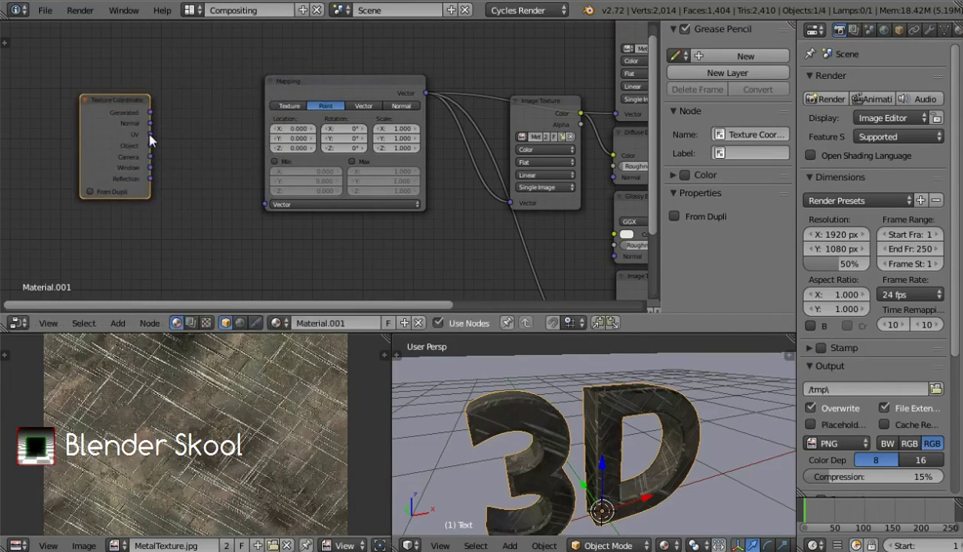
left_click_drag(150, 134, 267, 210)
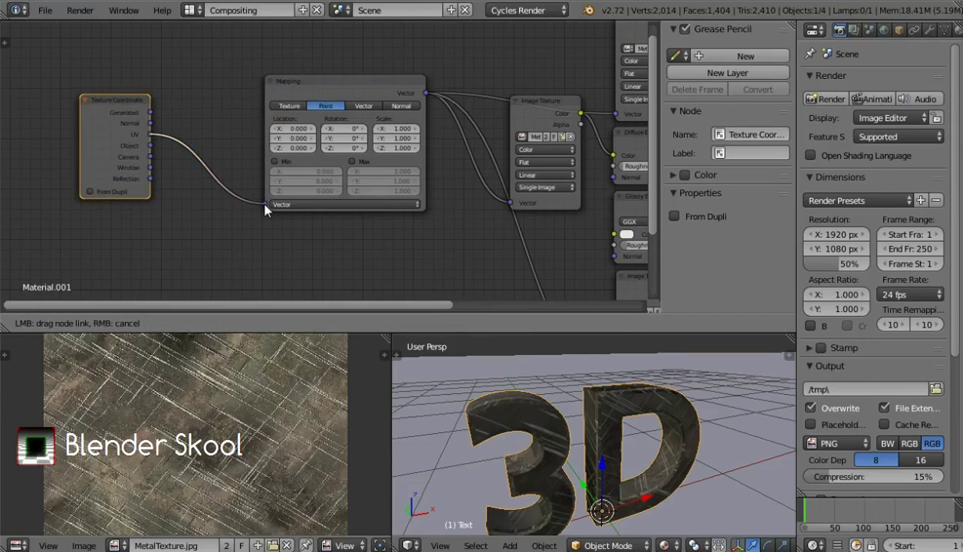
left_click_drag(266, 208, 267, 208)
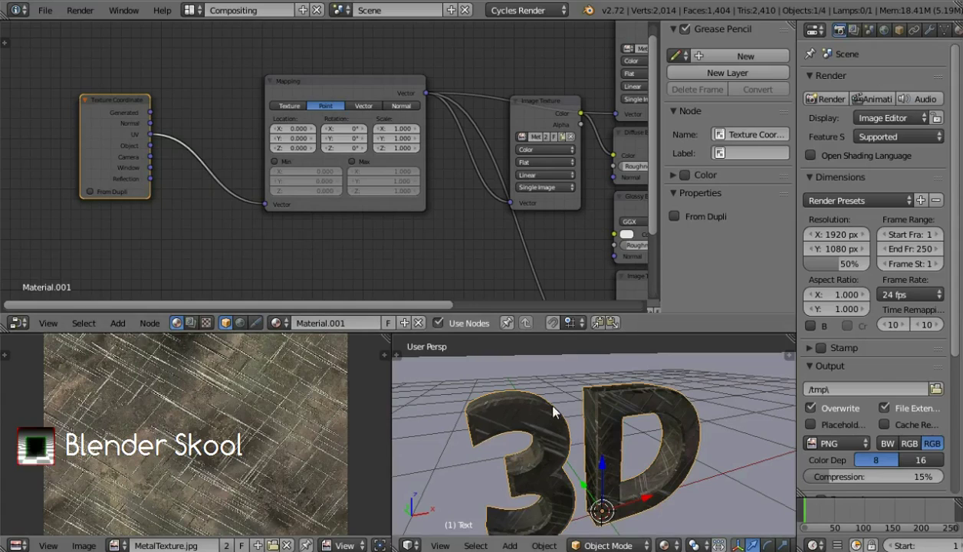
- Rename the 3D text's material to Metal
left_click(346, 323)
type("Metal")
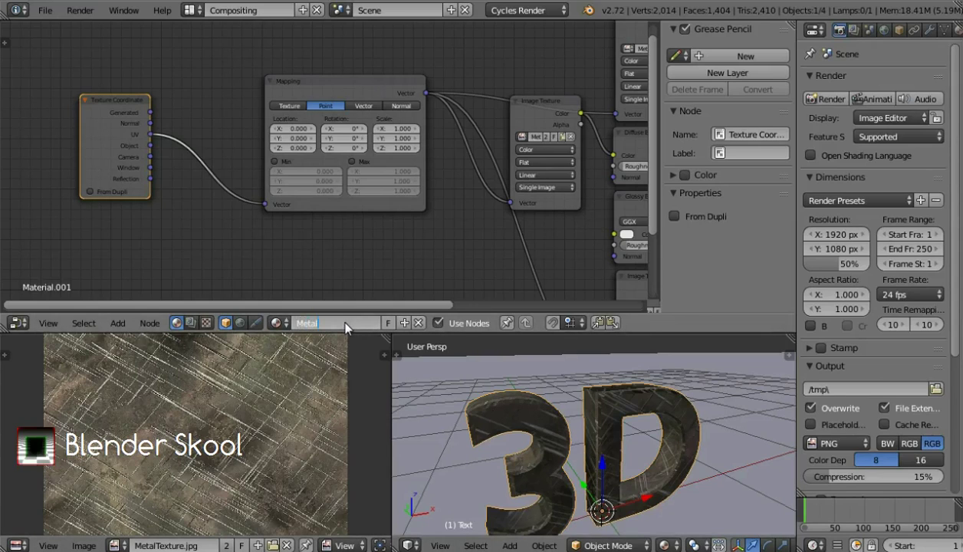
key("Return")
- Select the ground plane behind the 3D text and create a new node material for it
scroll(484, 446, "down", 5)
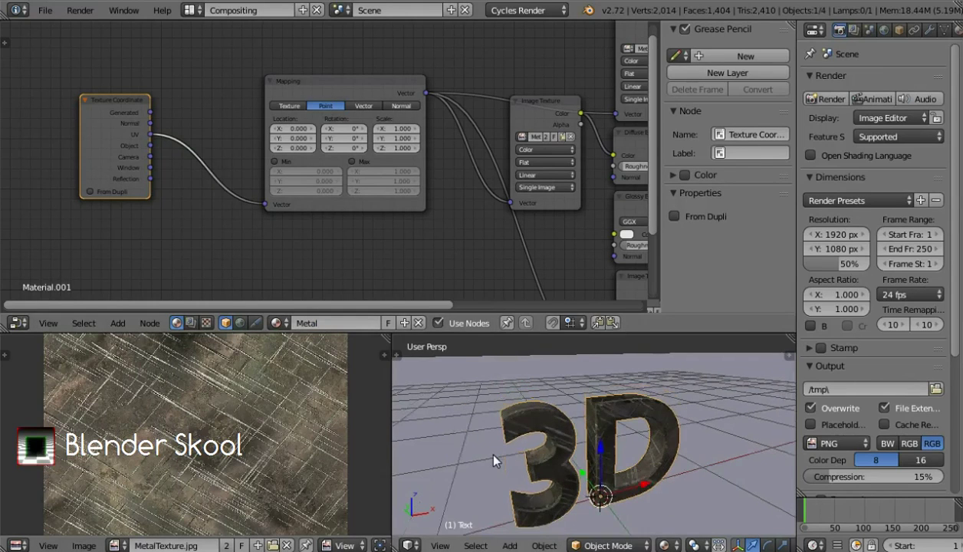
middle_click_drag(542, 461, 592, 453)
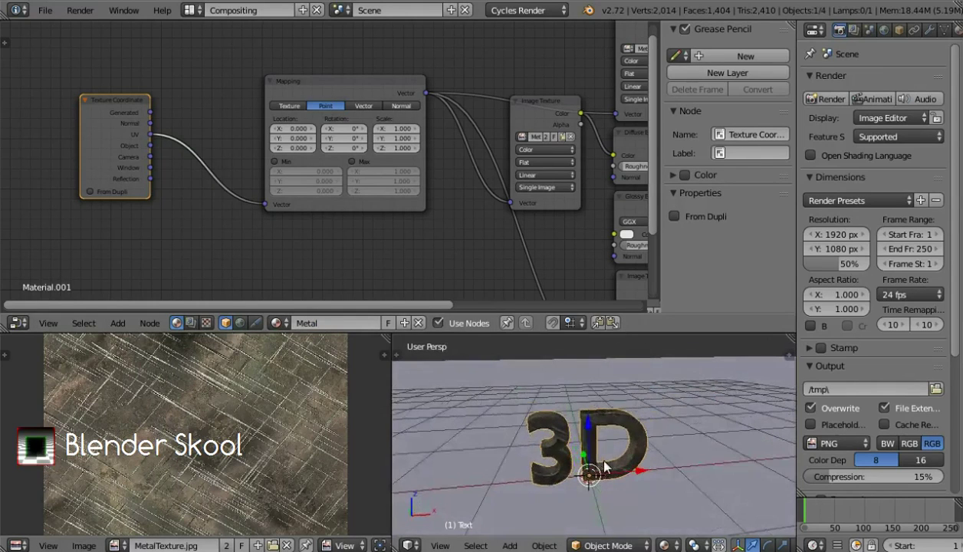
right_click(613, 377)
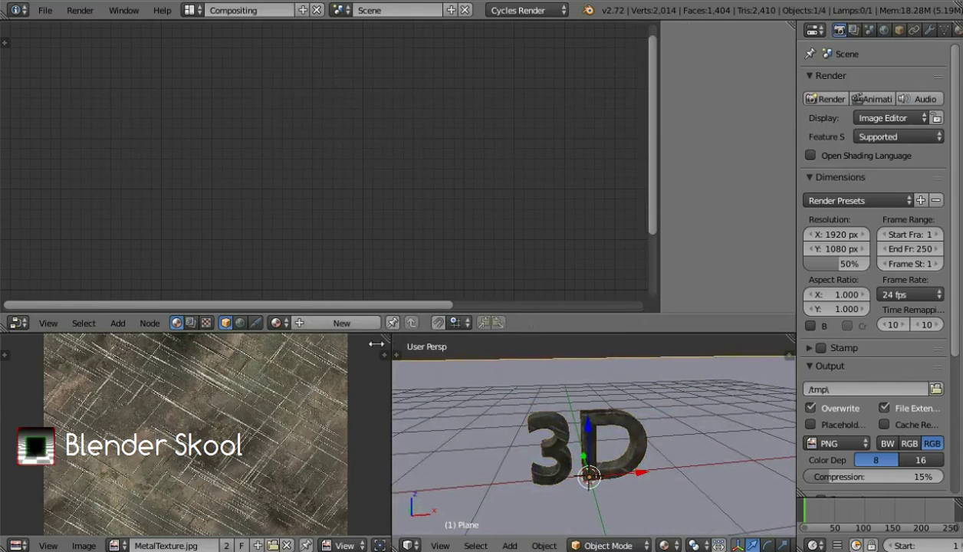
left_click(342, 323)
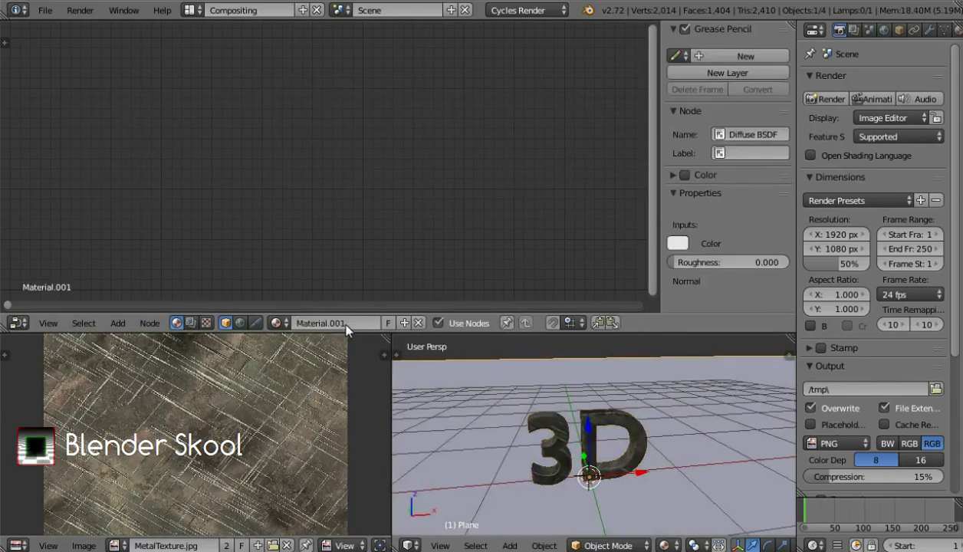
middle_click_drag(368, 230, 322, 257)
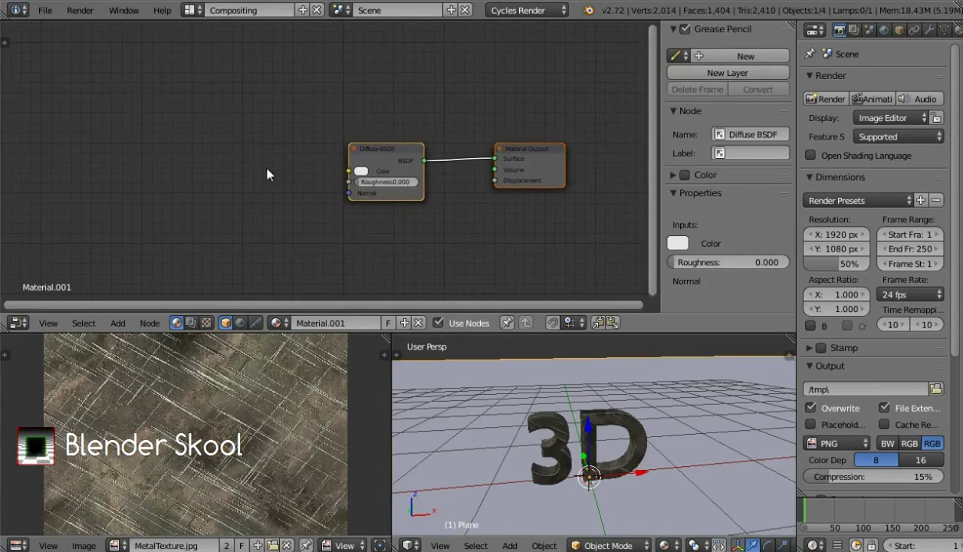
- Add an Image Texture node before the Diffuse BSDF and connect its Color output to the shader's Color input
key("shift+a")
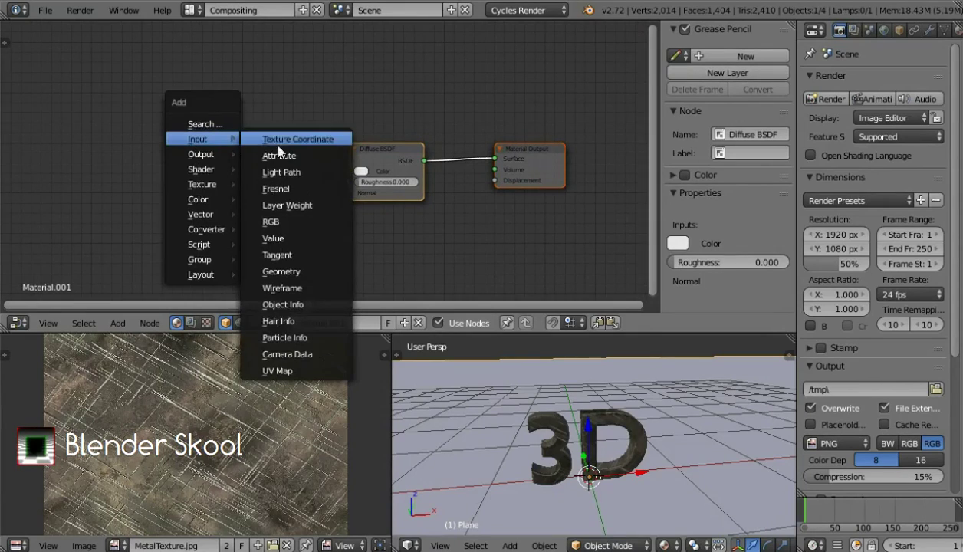
mouse_move(208, 184)
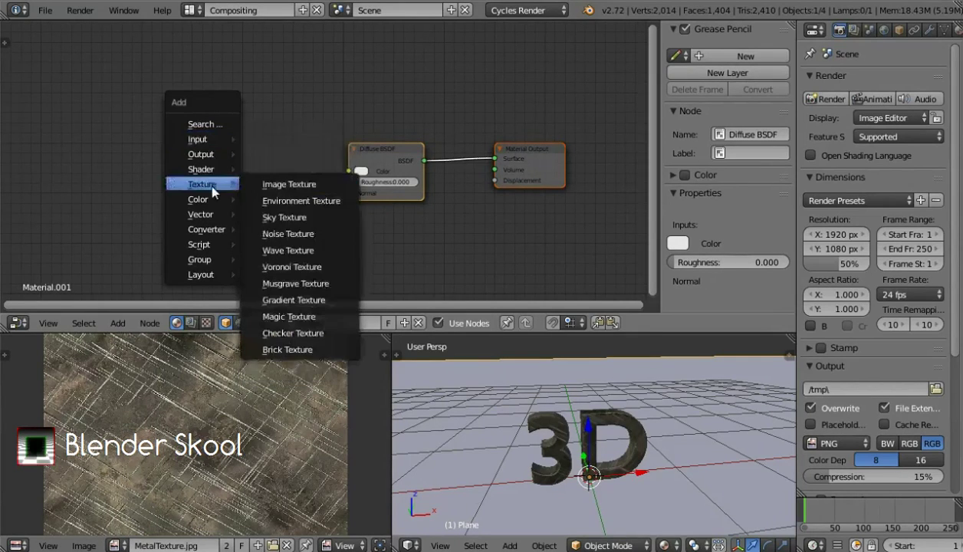
left_click(268, 184)
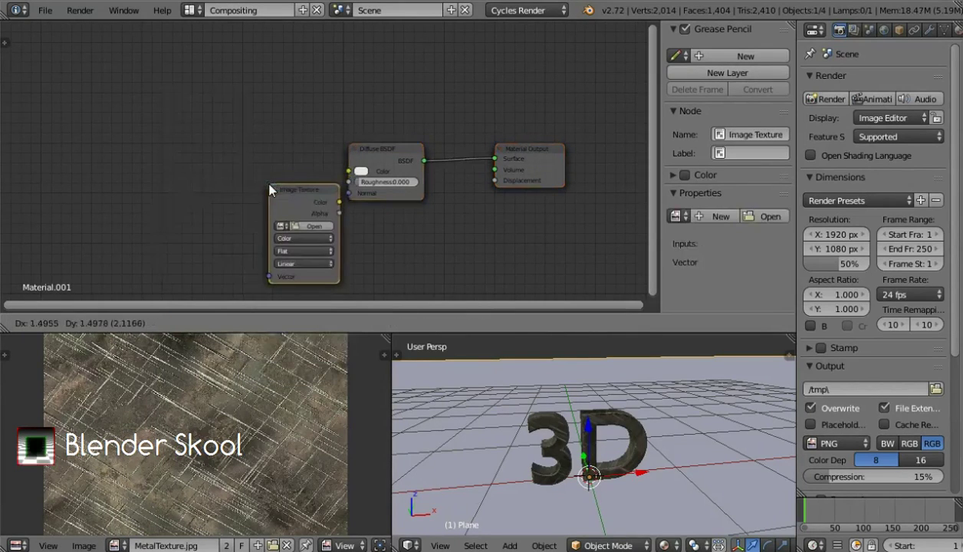
left_click(204, 137)
left_click_drag(283, 157, 349, 171)
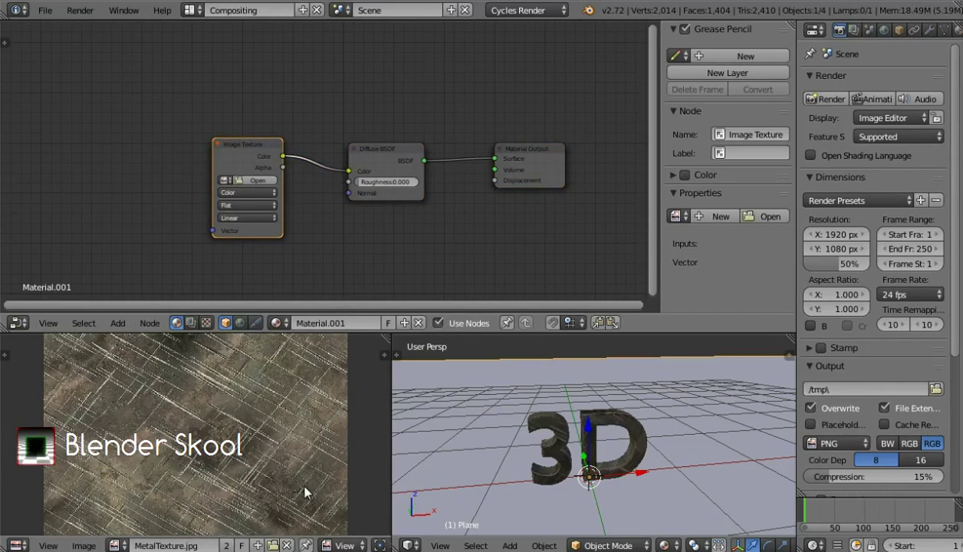
- Load 9.jpg from the Textures folder's plaster and concrete subfolder into the image editor, browsing the files as thumbnails
left_click(273, 545)
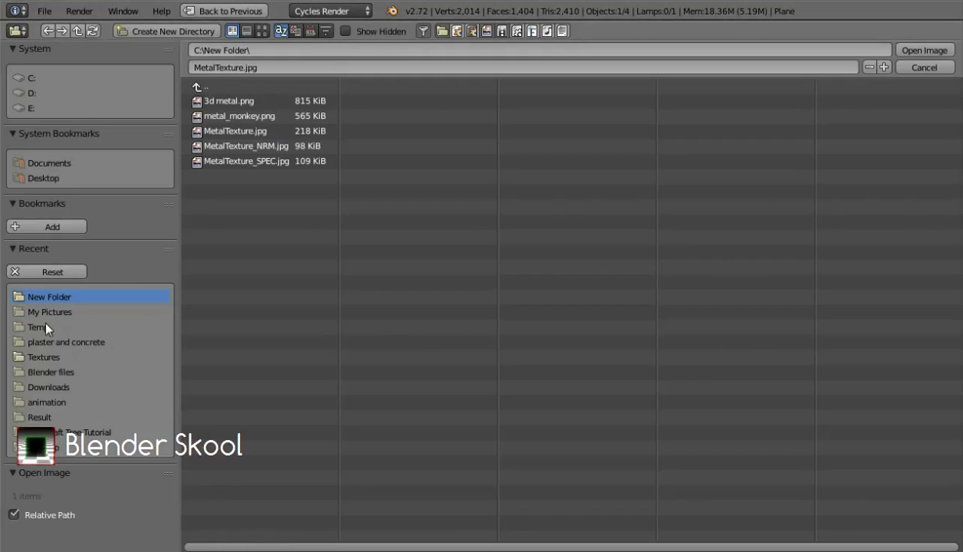
left_click(52, 358)
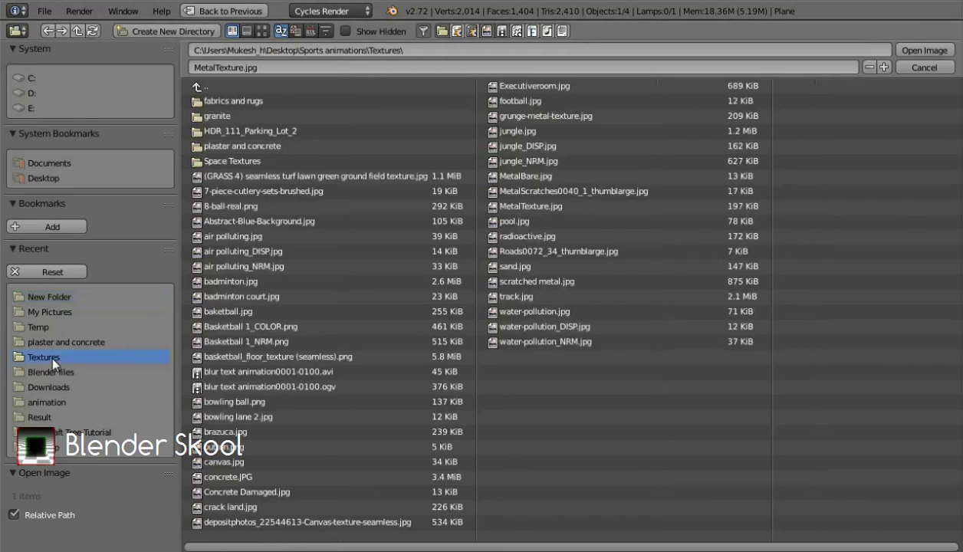
left_click(261, 146)
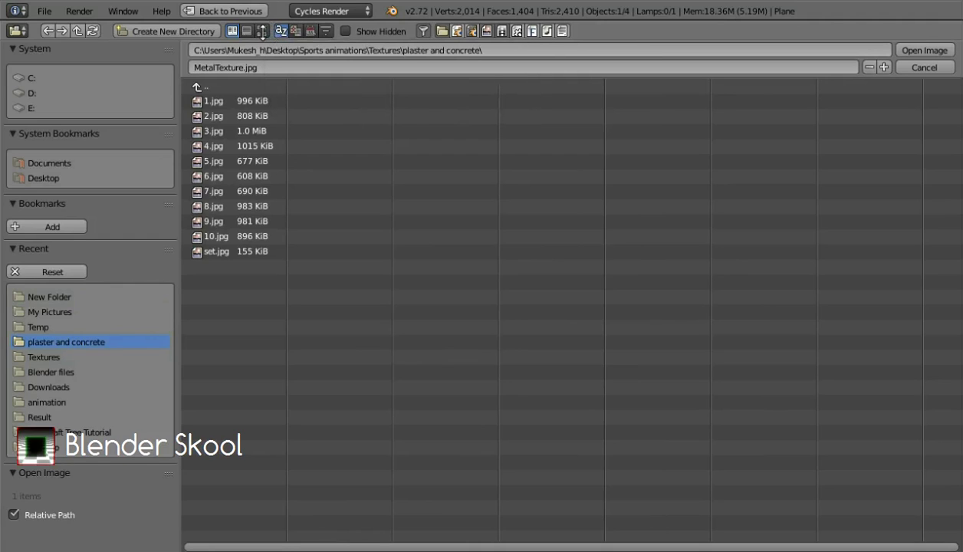
left_click(262, 31)
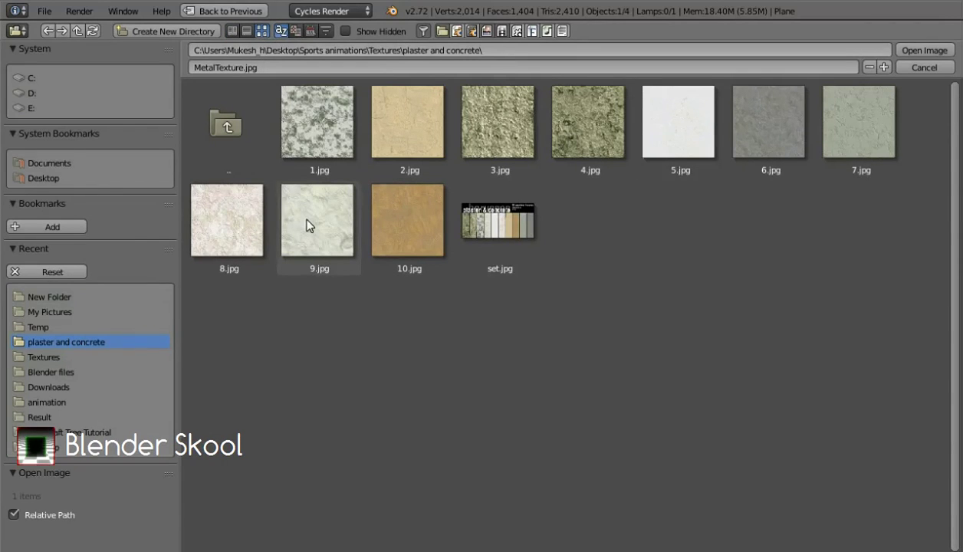
double_click(323, 248)
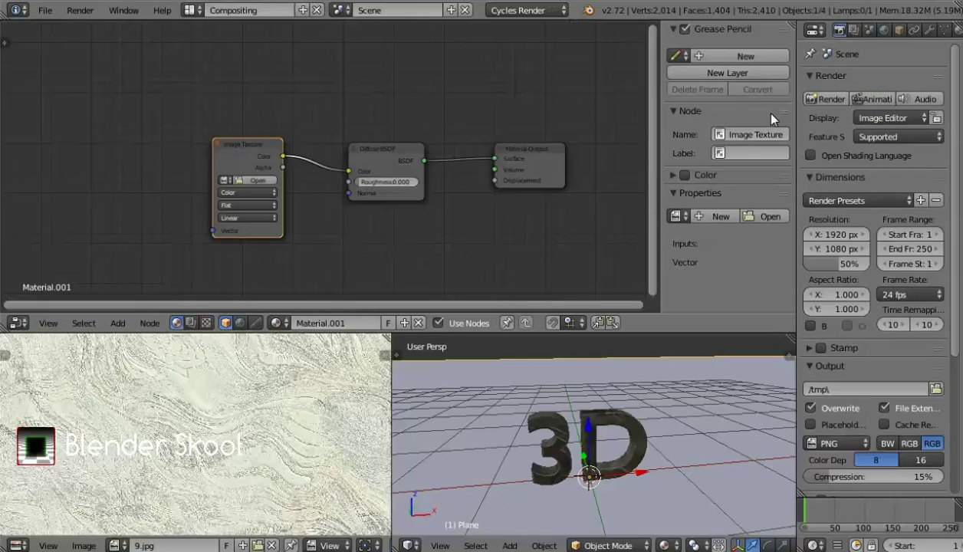
scroll(273, 490, "down", 2)
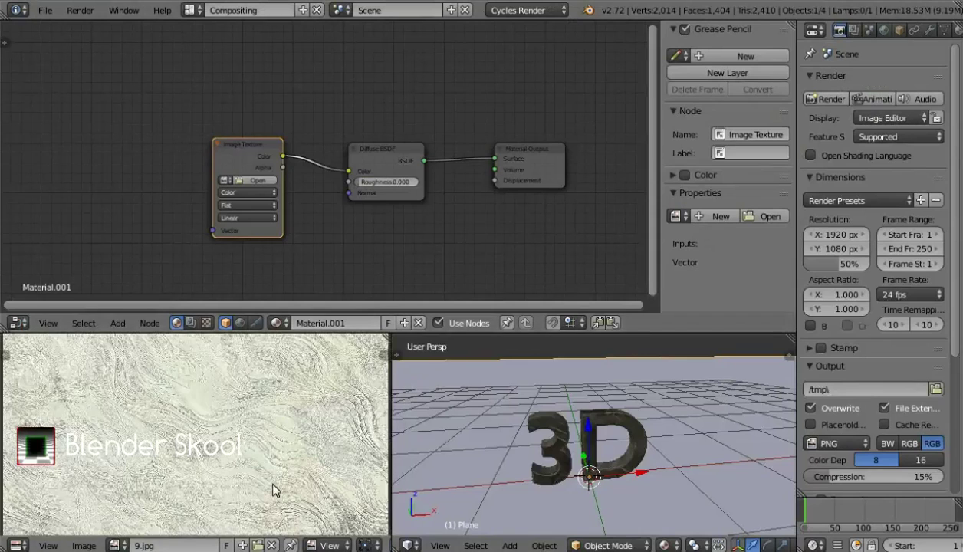
scroll(274, 491, "down", 2)
scroll(337, 461, "up", 2)
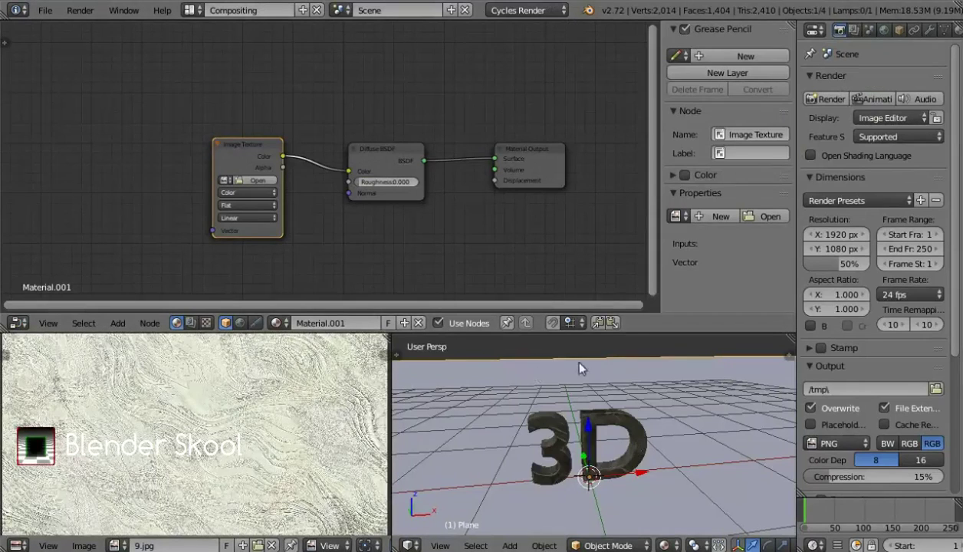
- Unwrap the ground plane's UVs in Edit Mode with the standard Unwrap and return to Object Mode
scroll(594, 376, "down", 2)
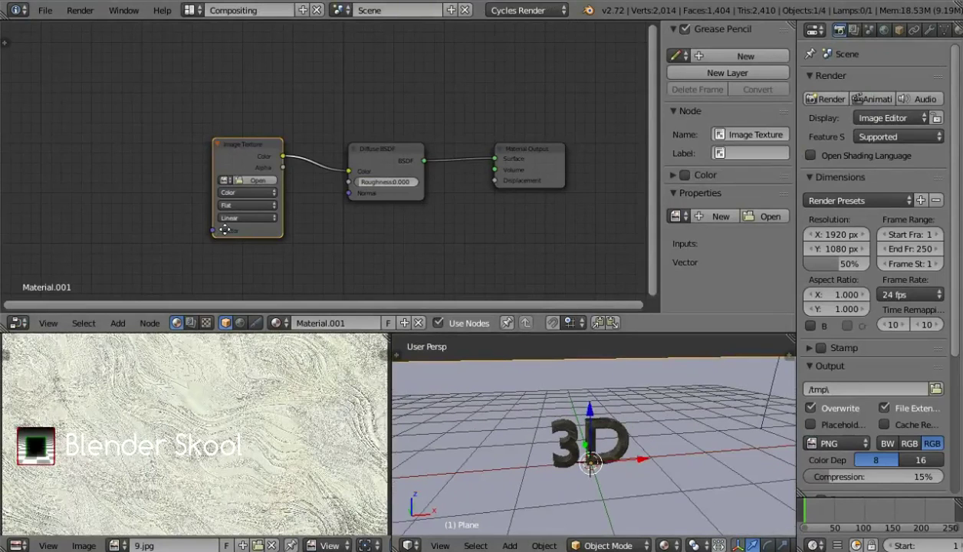
scroll(220, 224, "up", 2)
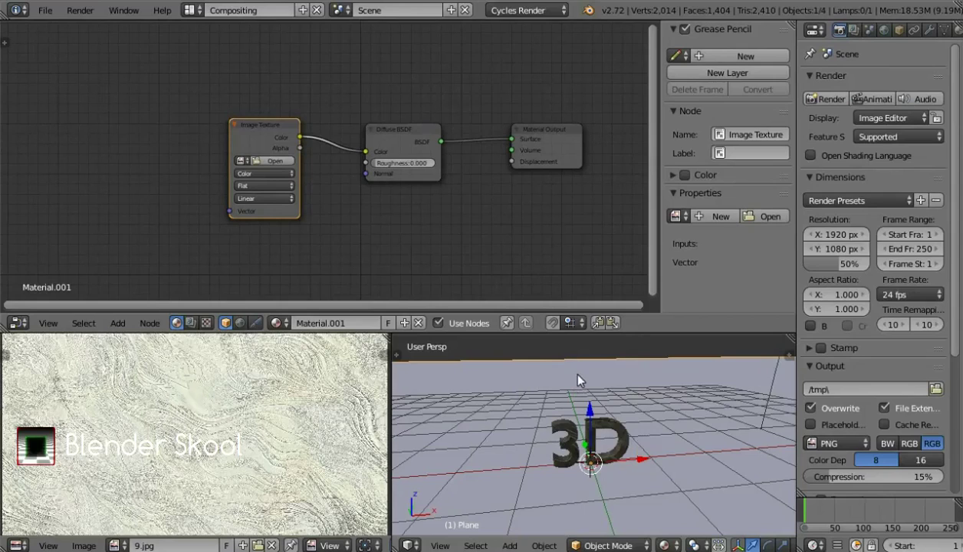
key("Tab")
key("u")
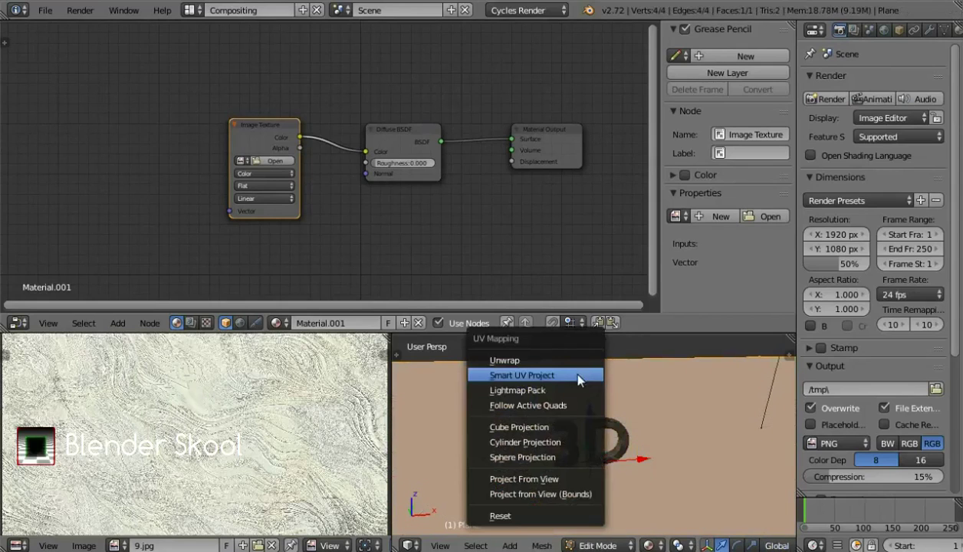
left_click(537, 363)
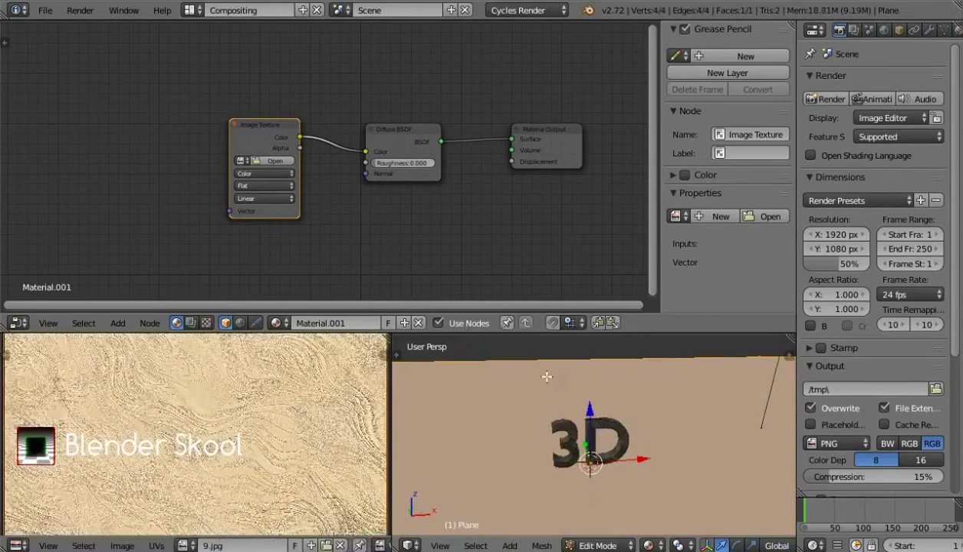
key("Tab")
- Assign the already loaded 9.jpg to the plane's Image Texture node and check the texture across the whole plane
scroll(477, 394, "up", 2)
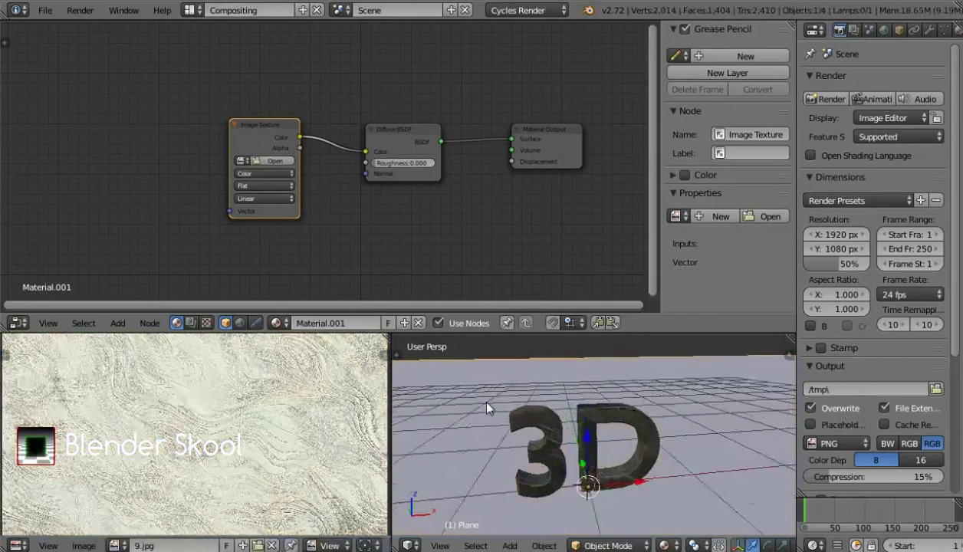
left_click(246, 161)
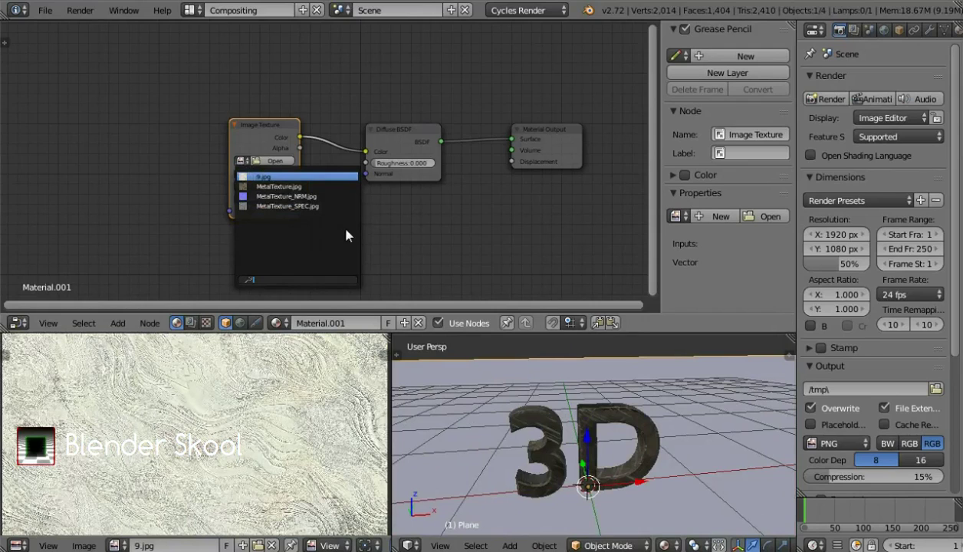
key("Return")
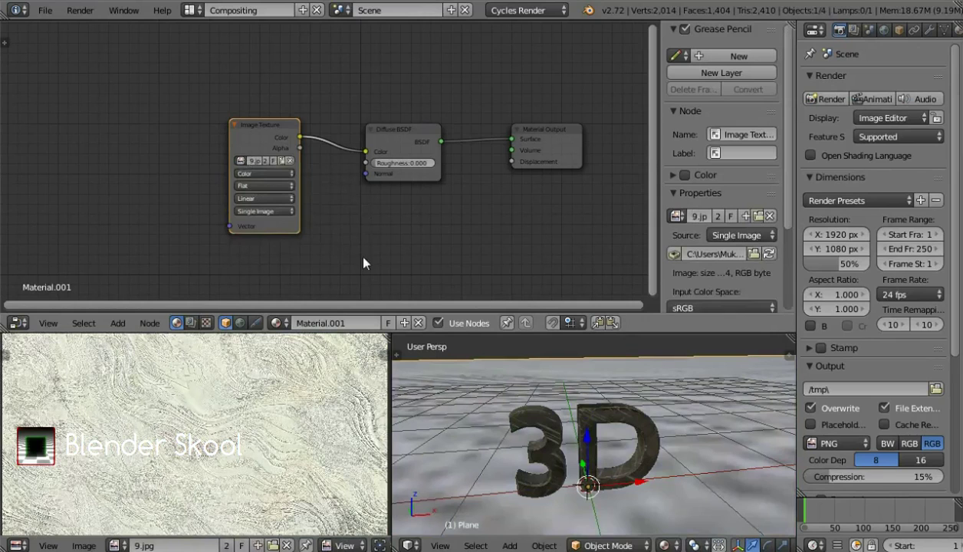
middle_click_drag(444, 262, 431, 286)
scroll(576, 435, "down", 5)
middle_click_drag(577, 435, 612, 453)
scroll(611, 453, "down", 8)
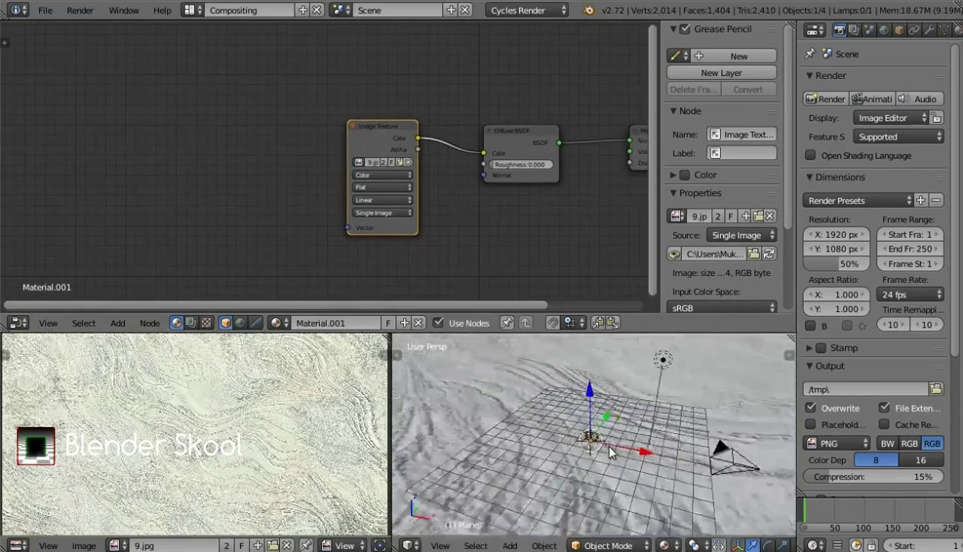
middle_click_drag(611, 453, 648, 473)
scroll(648, 474, "up", 6)
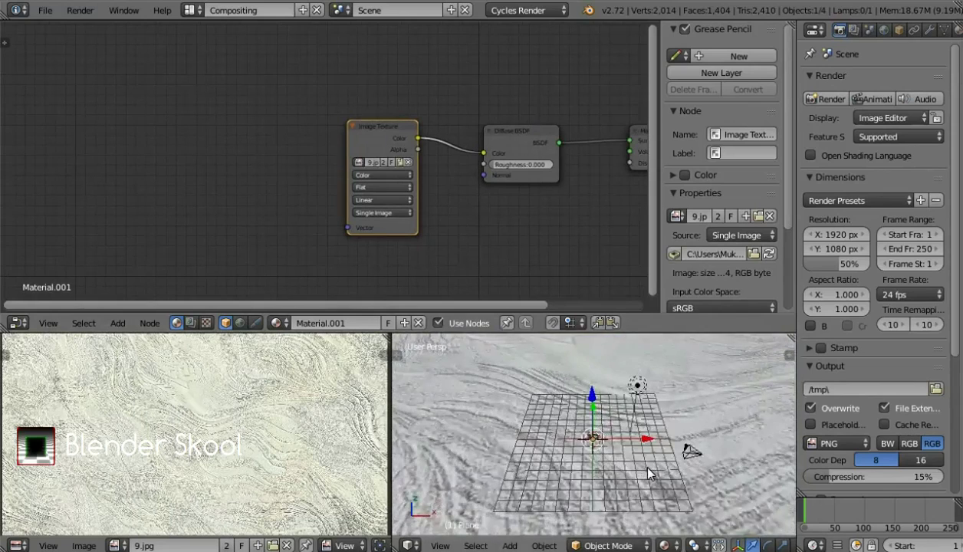
- Add a Mapping node before the Image Texture node and connect its Vector output to the texture's Vector input
middle_click_drag(252, 170, 279, 168)
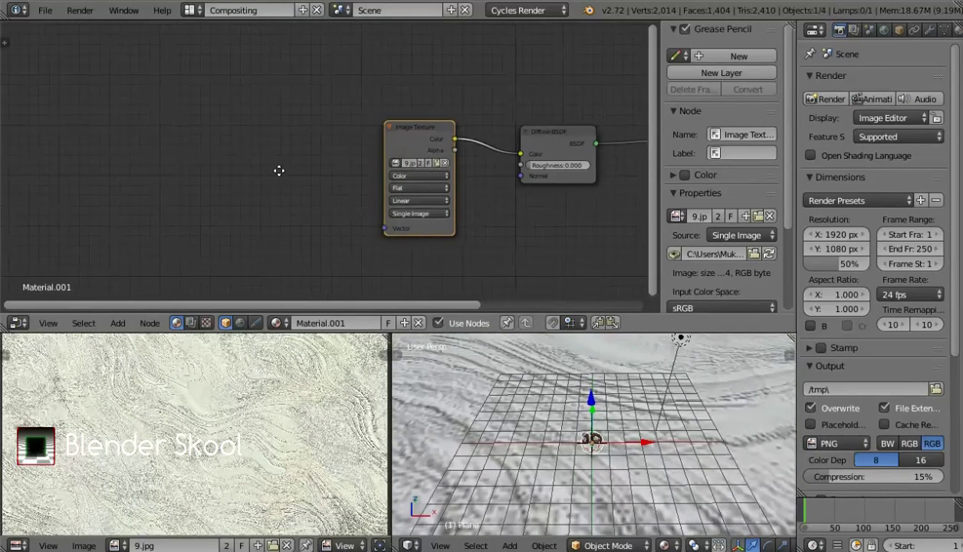
key("shift+a")
mouse_move(144, 145)
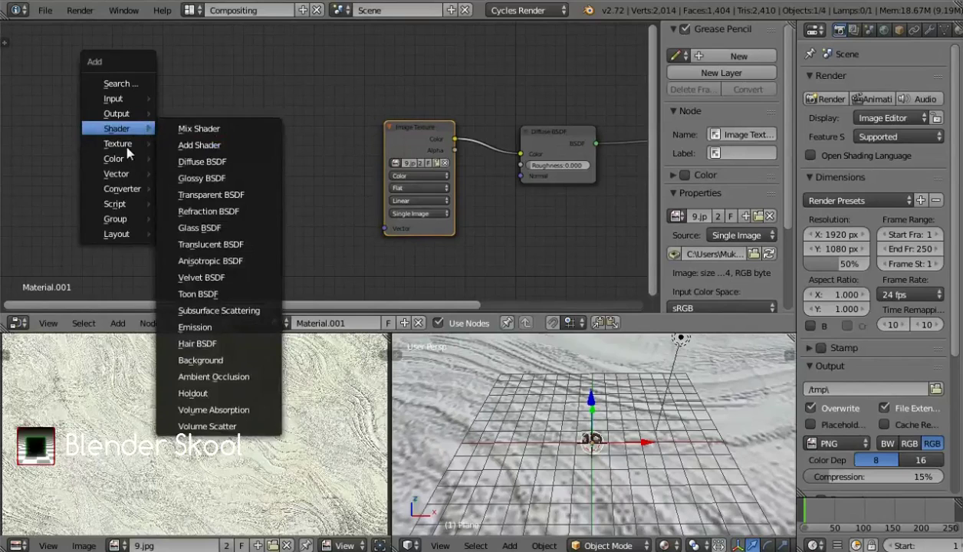
mouse_move(120, 173)
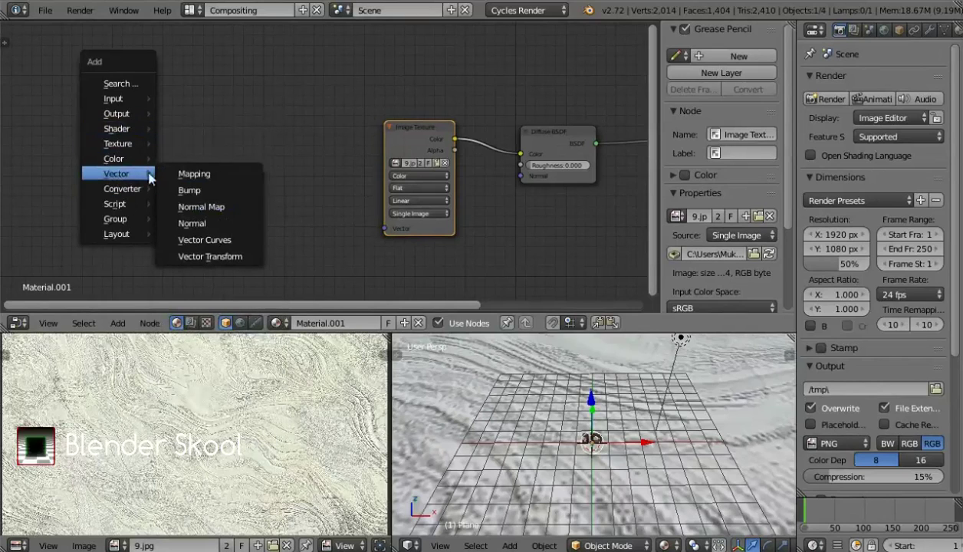
left_click(183, 176)
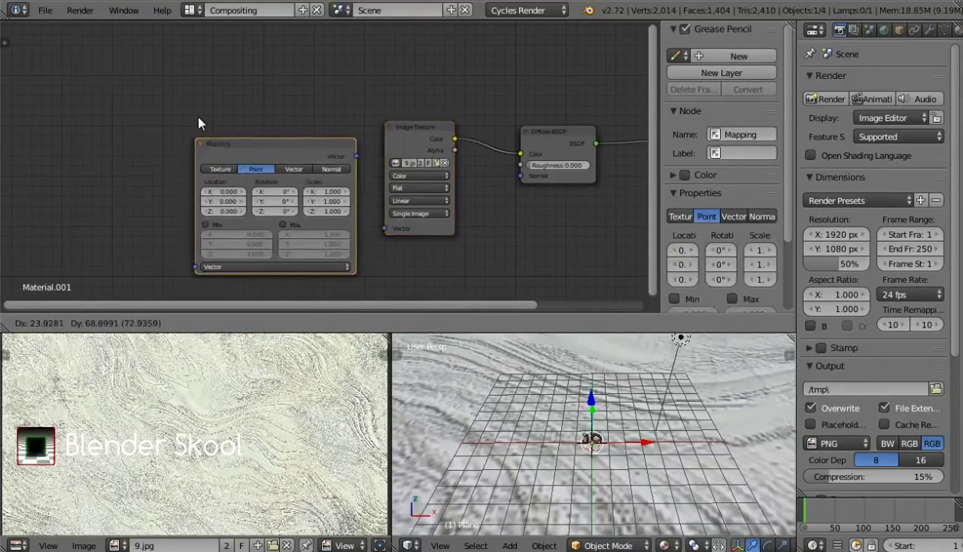
left_click(250, 130)
left_click_drag(338, 124, 385, 233)
- Add a Texture Coordinate node before the Mapping node and link its UV output to the Mapping's Vector input
middle_click_drag(314, 255, 465, 264)
key("shift+a")
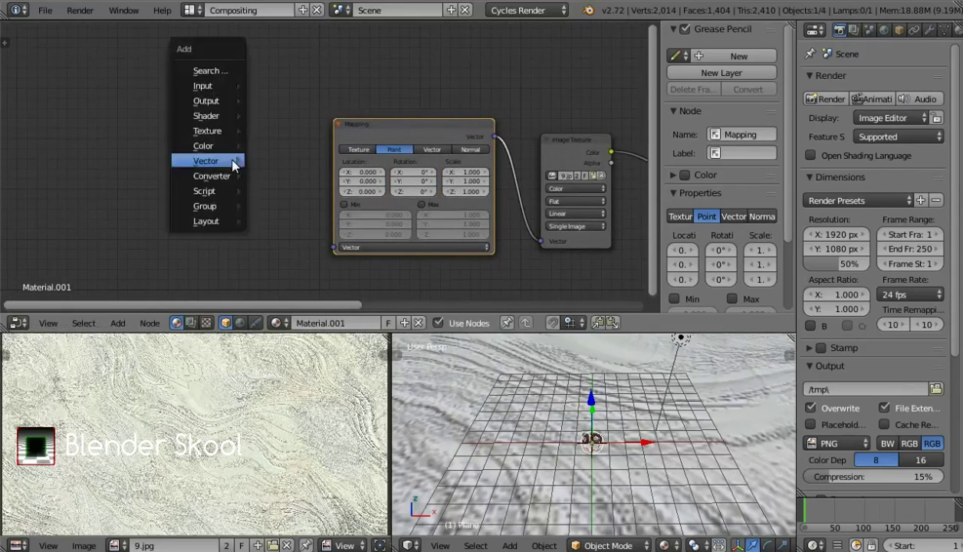
mouse_move(203, 83)
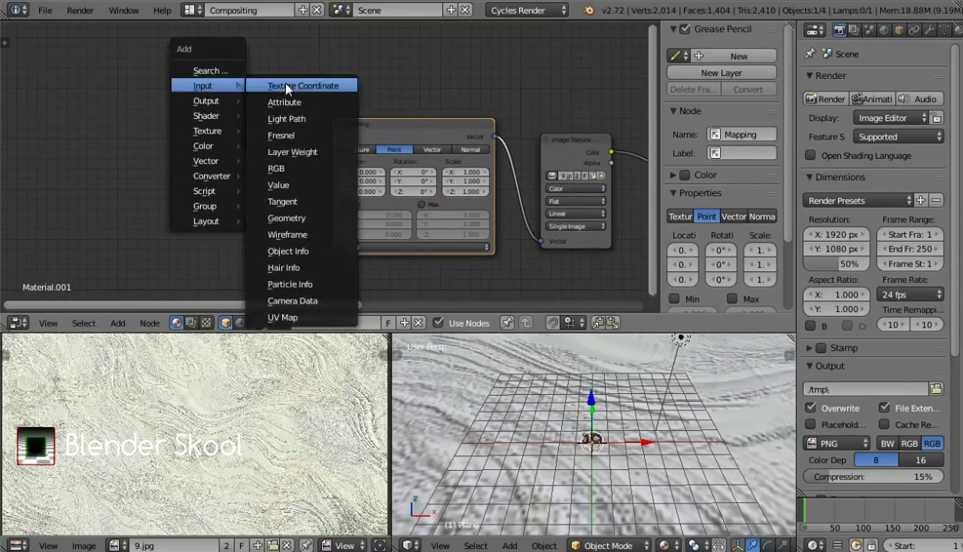
left_click(286, 85)
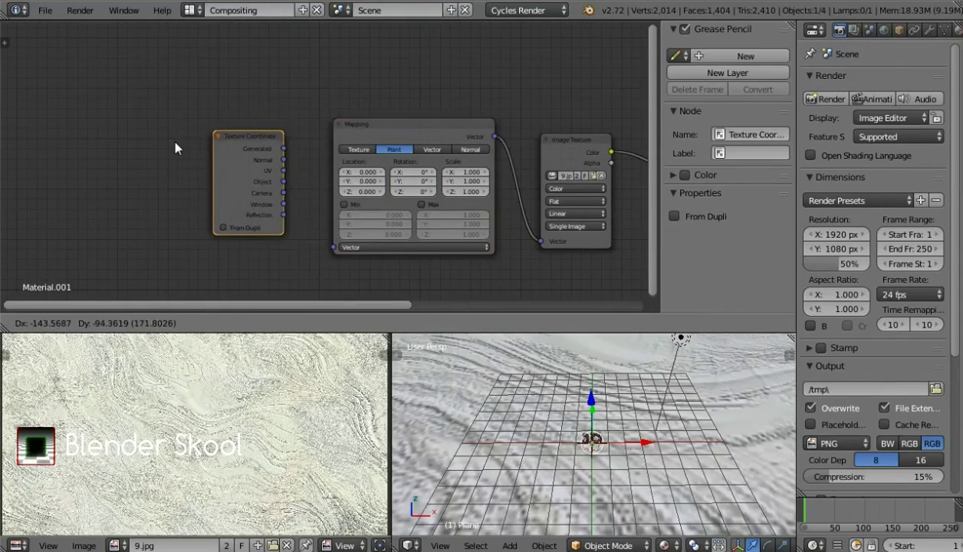
left_click(242, 180)
left_click_drag(246, 183, 333, 245)
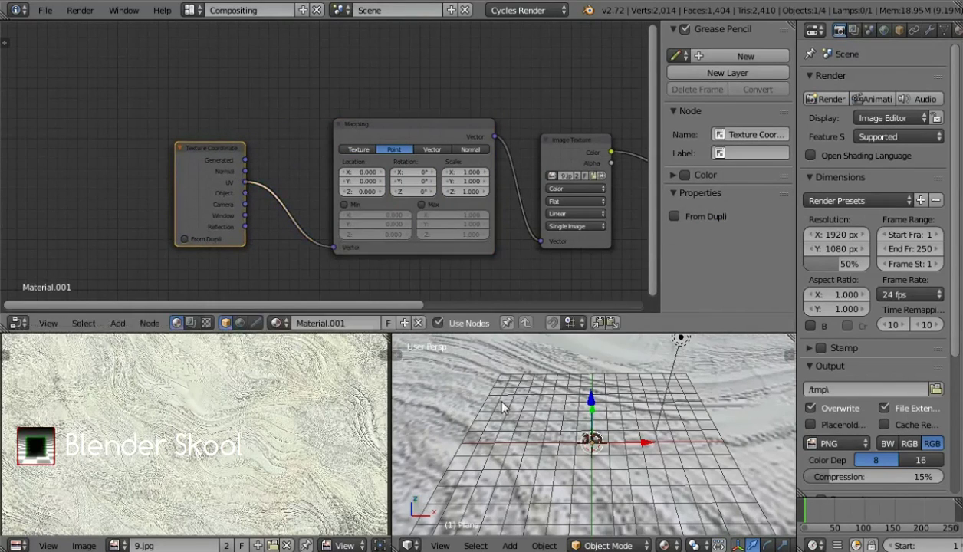
mouse_move(607, 441)
middle_mouse_down()
mouse_move(583, 440)
mouse_move(593, 434)
middle_mouse_up()
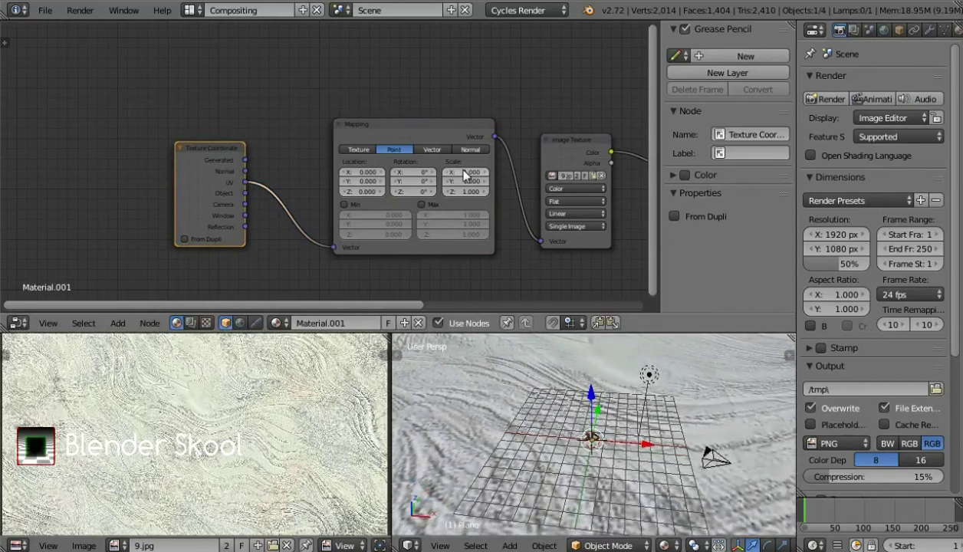
- Set the Mapping node's X and Y scale to 40
left_click(464, 173)
type("40")
key("Return")
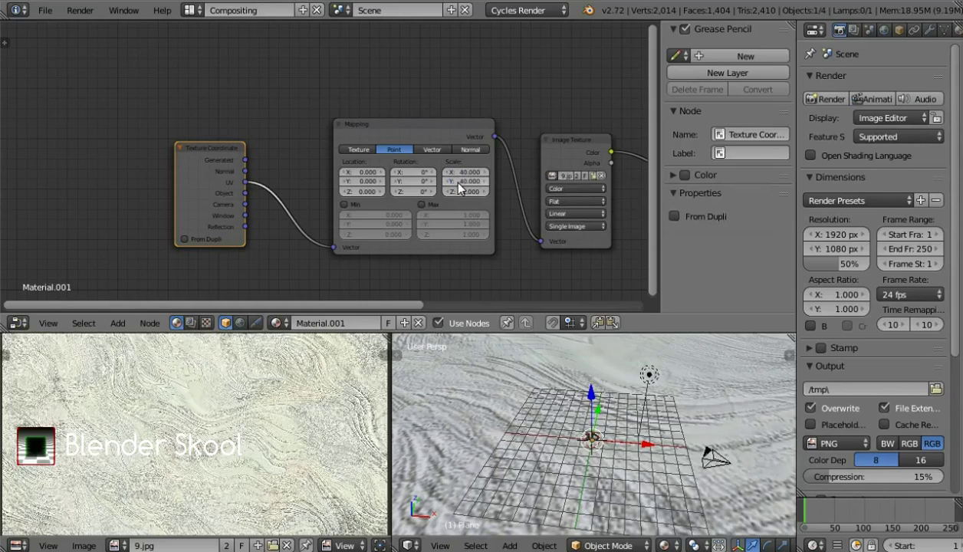
- Change the 3D viewport shading to Solid and switch the screen layout to Default
middle_click_drag(742, 517, 654, 513)
scroll(679, 482, "up", 4)
left_click(664, 546)
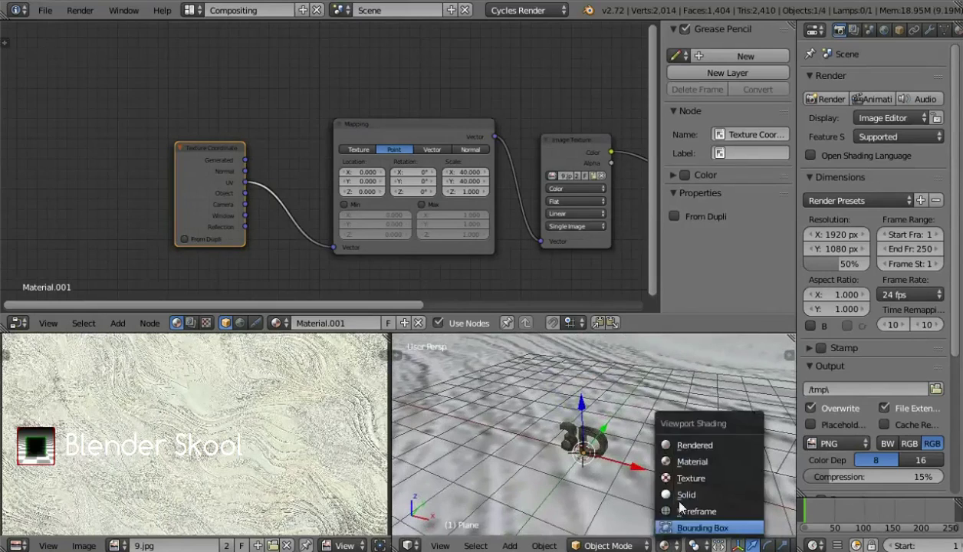
left_click(669, 488)
middle_click_drag(628, 480, 595, 450)
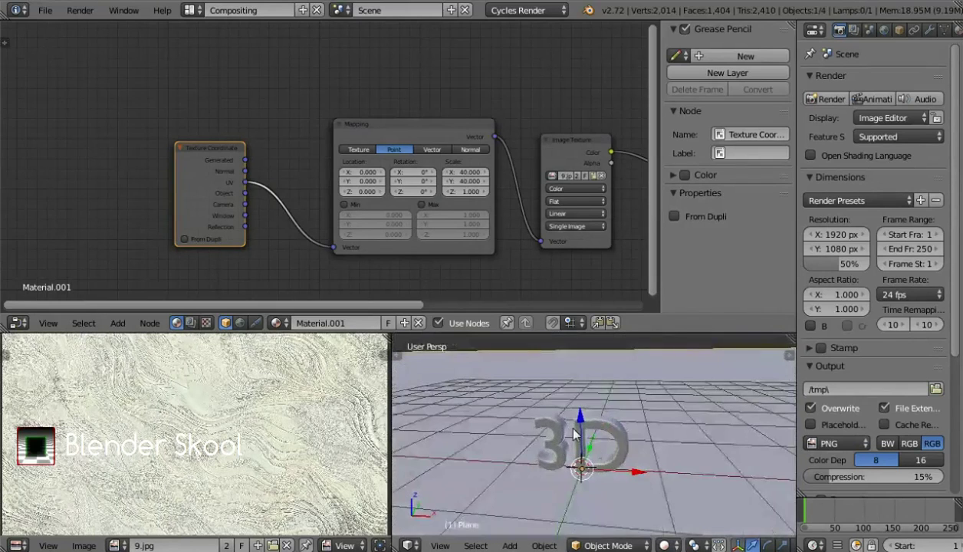
left_click(189, 10)
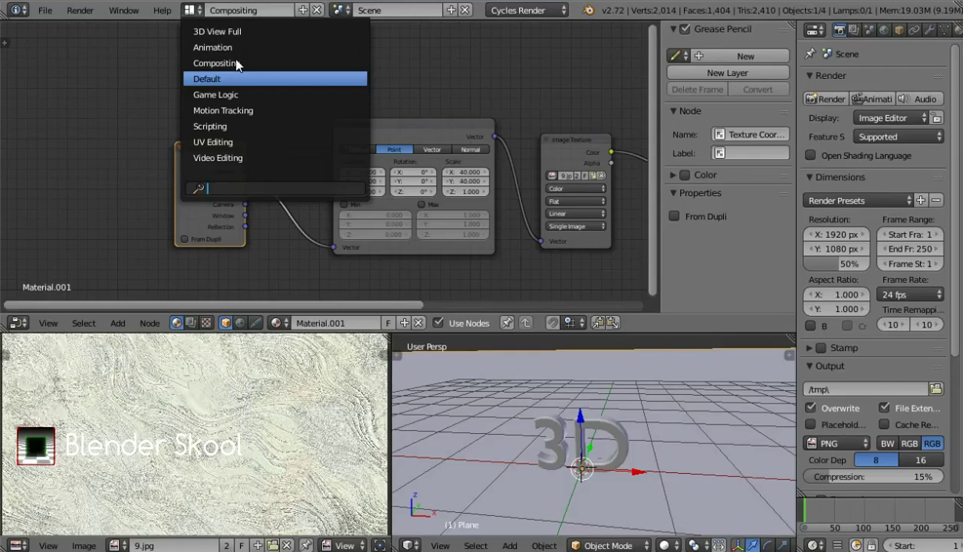
left_click(240, 79)
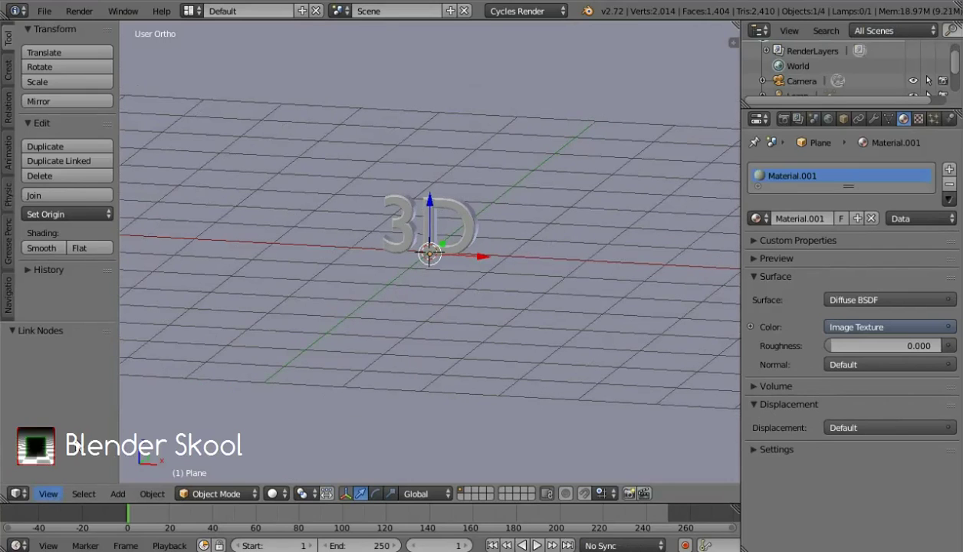
- In camera view, lock the camera to the view and frame the 3D text close up from a low frontal angle
left_click(51, 495)
left_click(65, 440)
key("Home")
key("n")
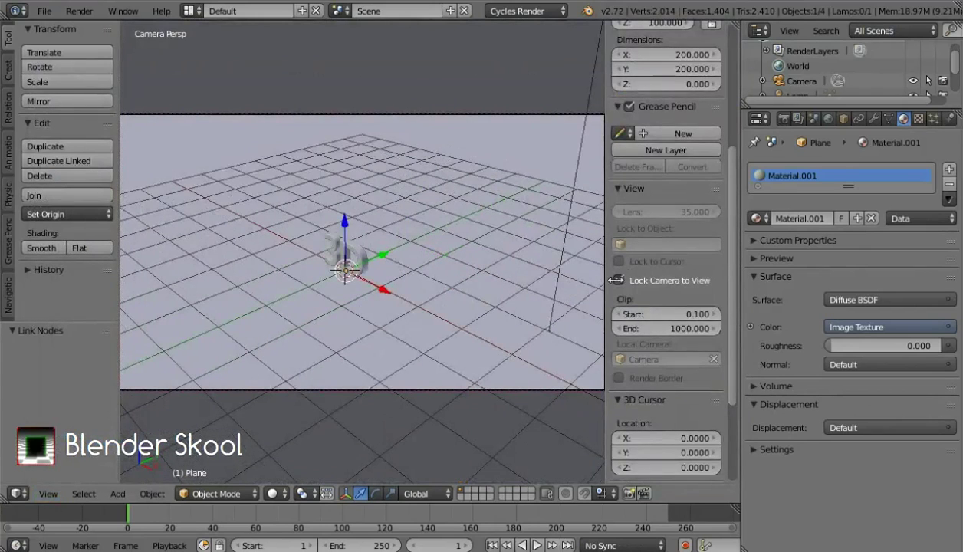
key("n")
scroll(345, 276, "up", 8)
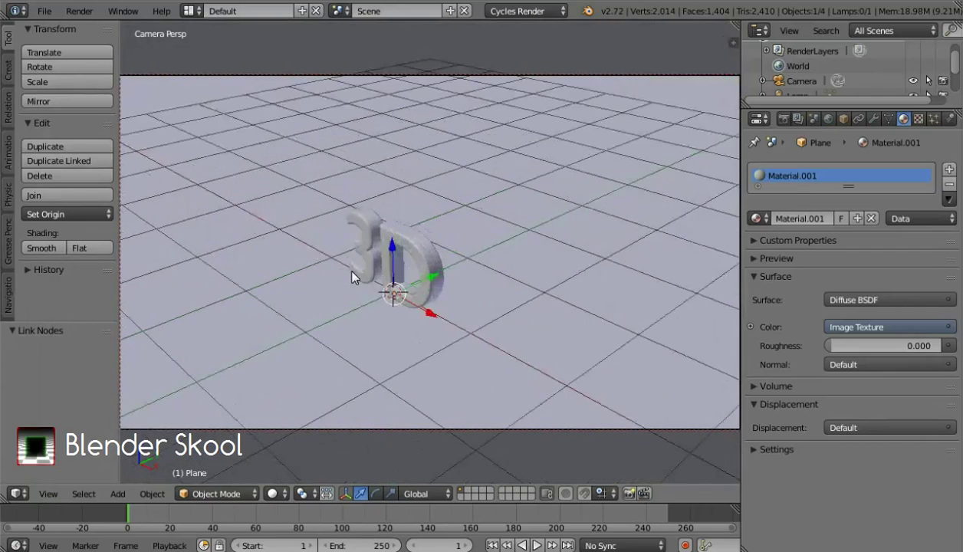
middle_click_drag(458, 280, 441, 292)
scroll(473, 281, "up", 4)
scroll(440, 290, "up", 3)
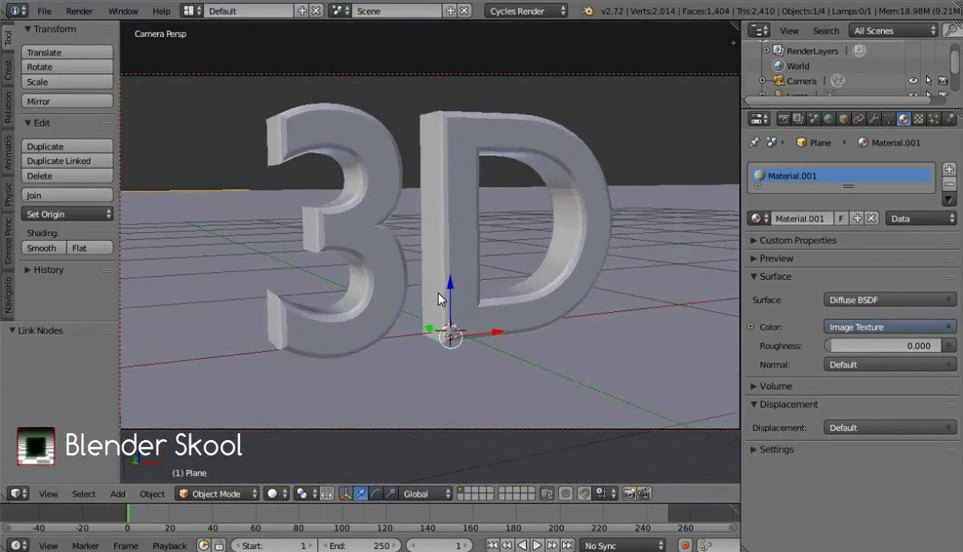
- Turn off Lock Camera to View and leave the camera view
key("n")
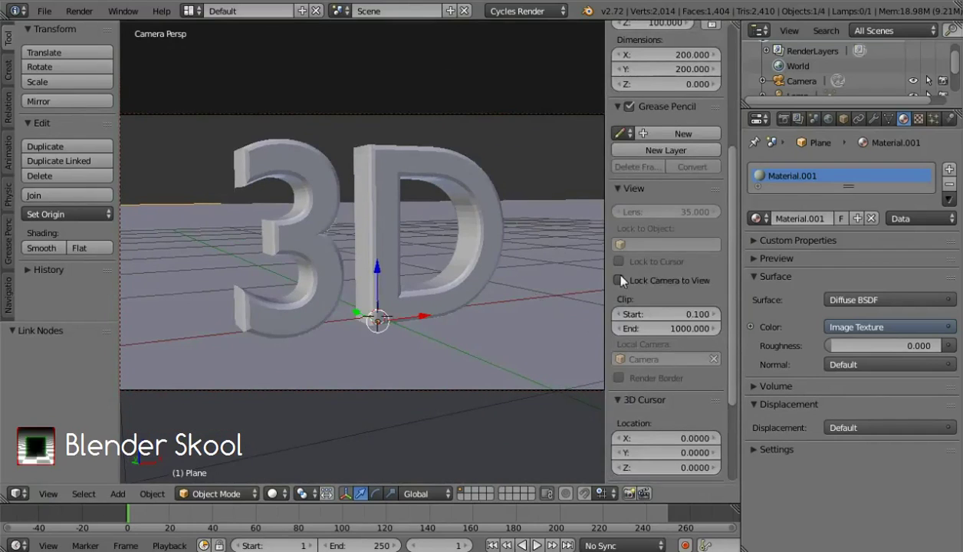
key("n")
scroll(472, 247, "down", 5)
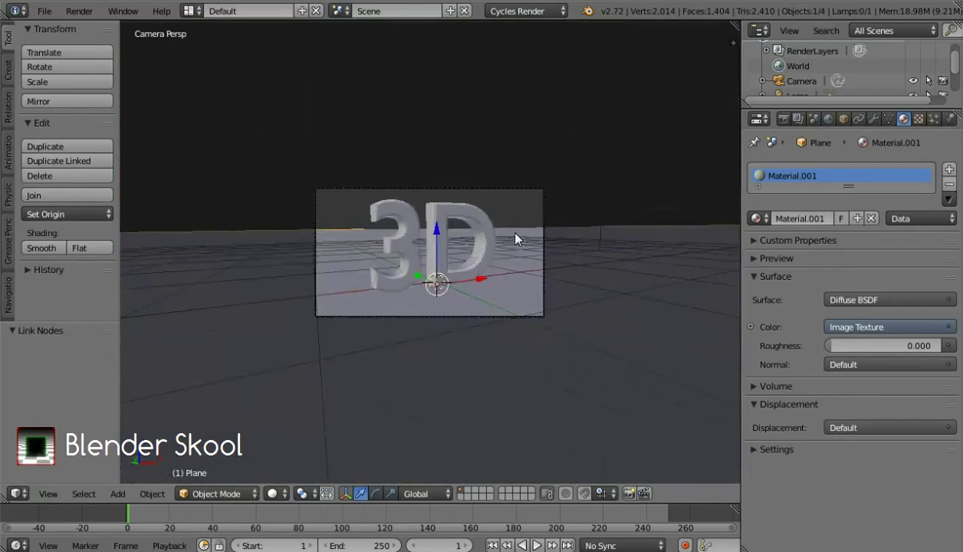
key("KP_0")
middle_click_drag(492, 248, 366, 266)
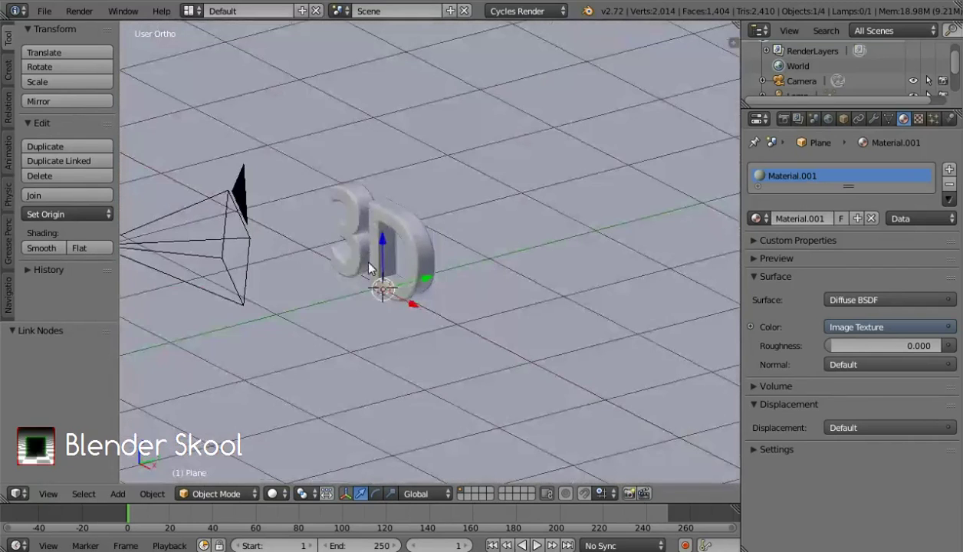
- Darken the world background color to near black, with R, G and B at 0.004
left_click(829, 119)
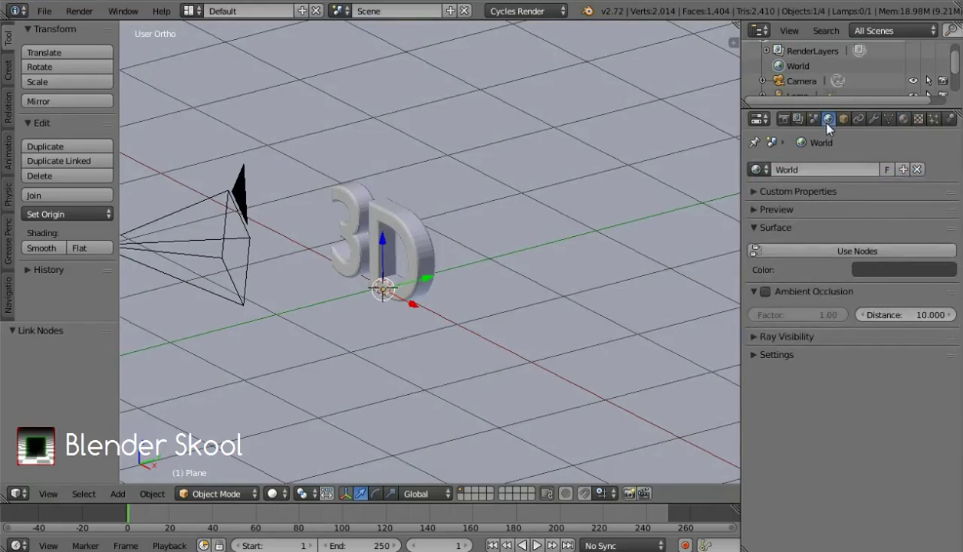
left_click(907, 270)
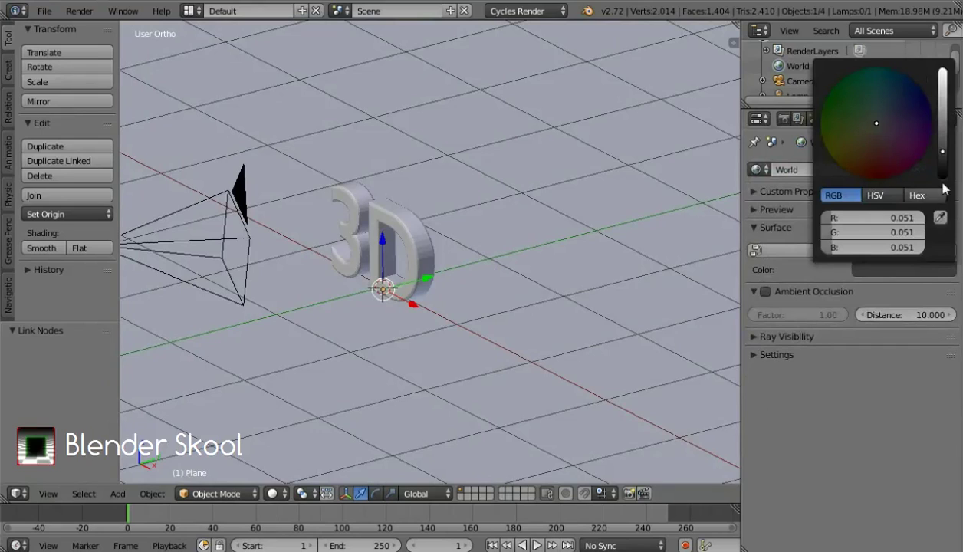
left_click_drag(945, 175, 940, 182)
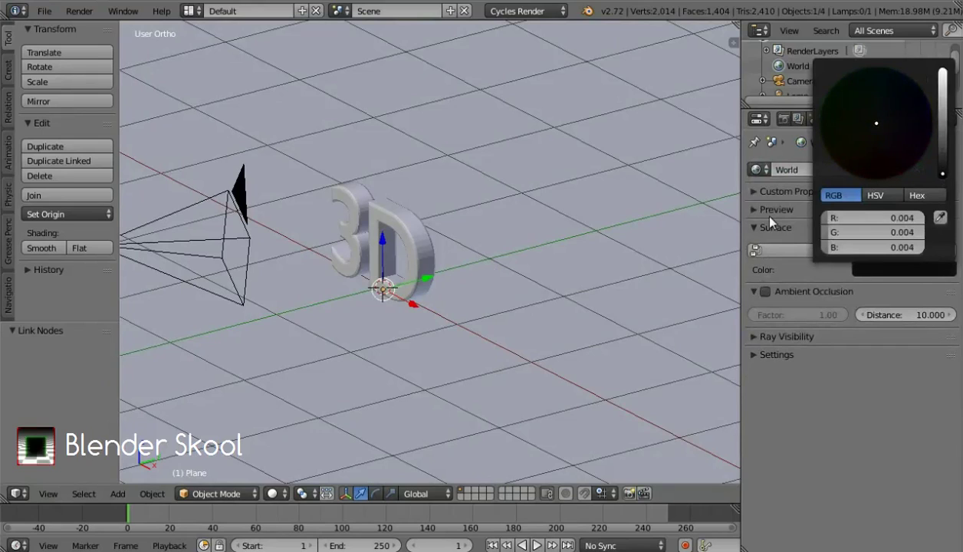
- Select the lamp from the top view and display the viewport in wireframe
middle_click_drag(370, 339, 451, 323)
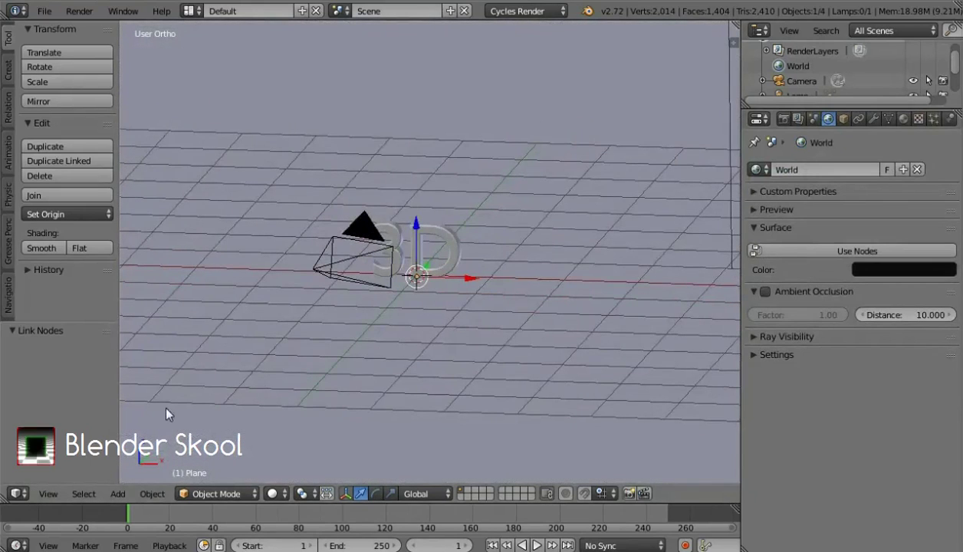
left_click(50, 493)
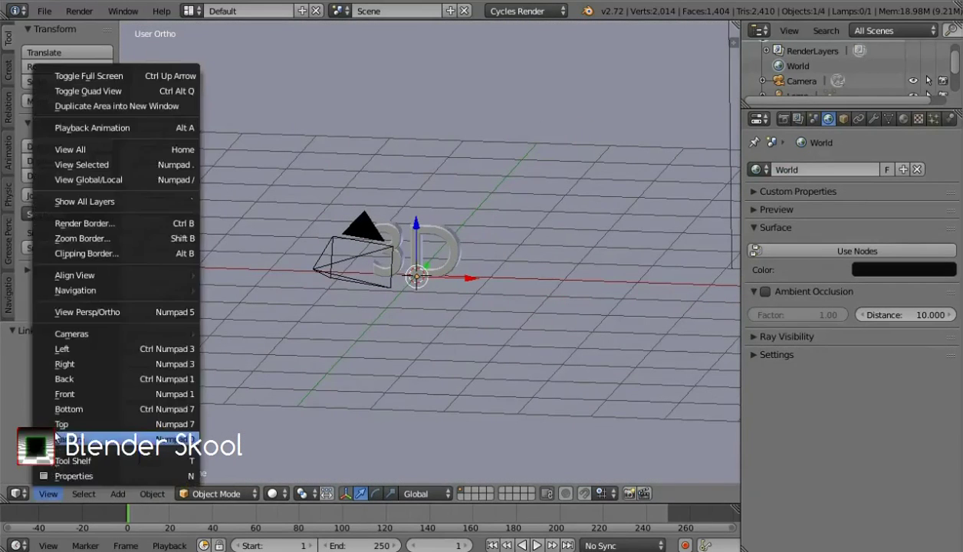
left_click(69, 426)
scroll(328, 382, "down", 5)
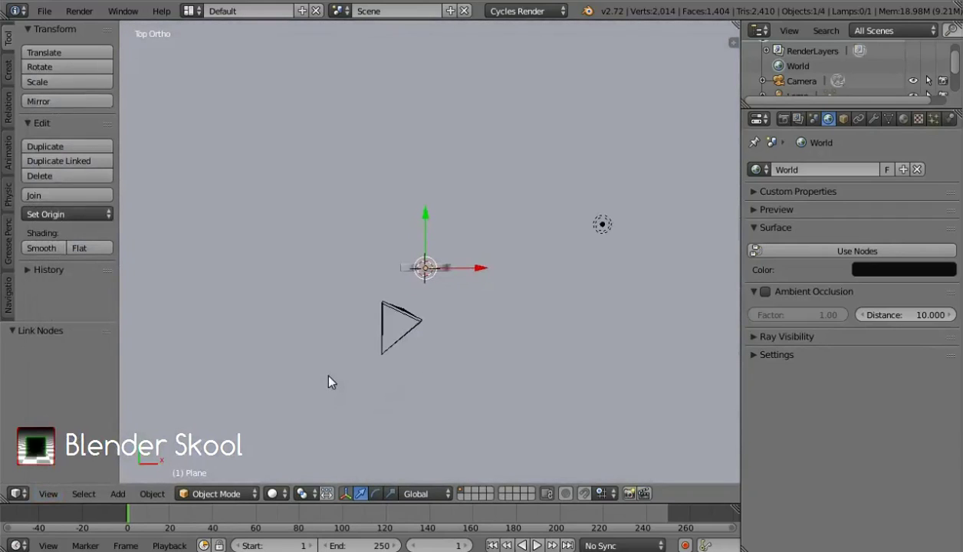
right_click(549, 232)
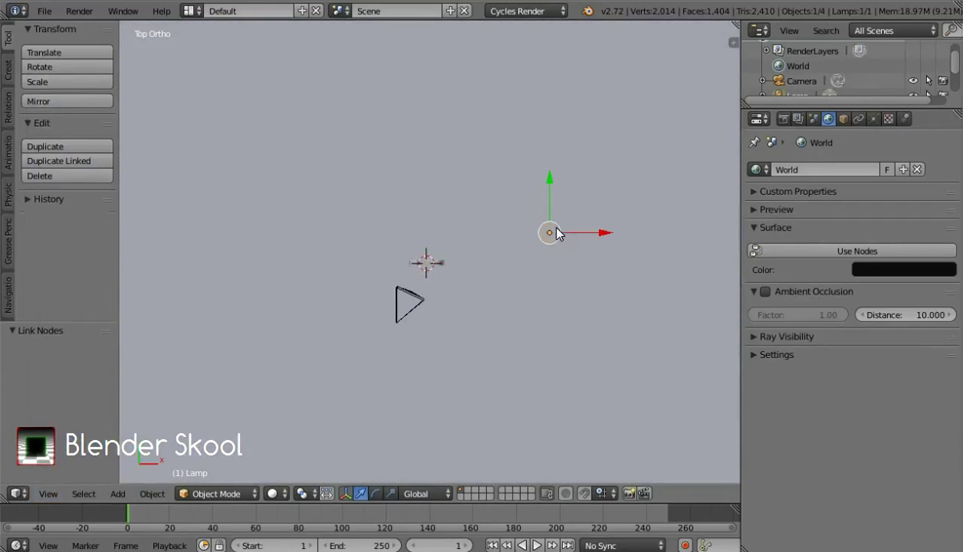
scroll(528, 246, "down", 2)
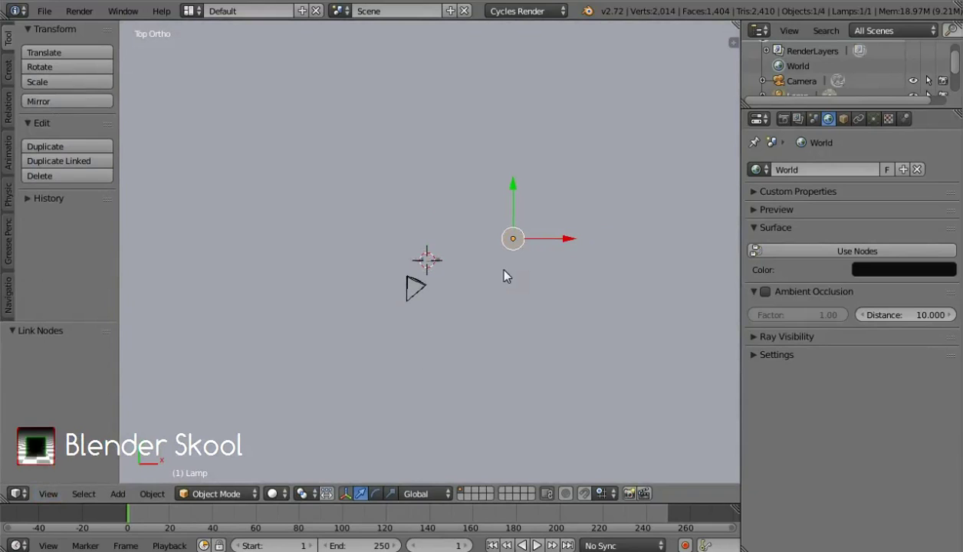
key("z")
- From the top view, move the lamp in front of the text and behind the camera, about -2.87 in X and -8.19 in Y
middle_click_drag(509, 273, 516, 233)
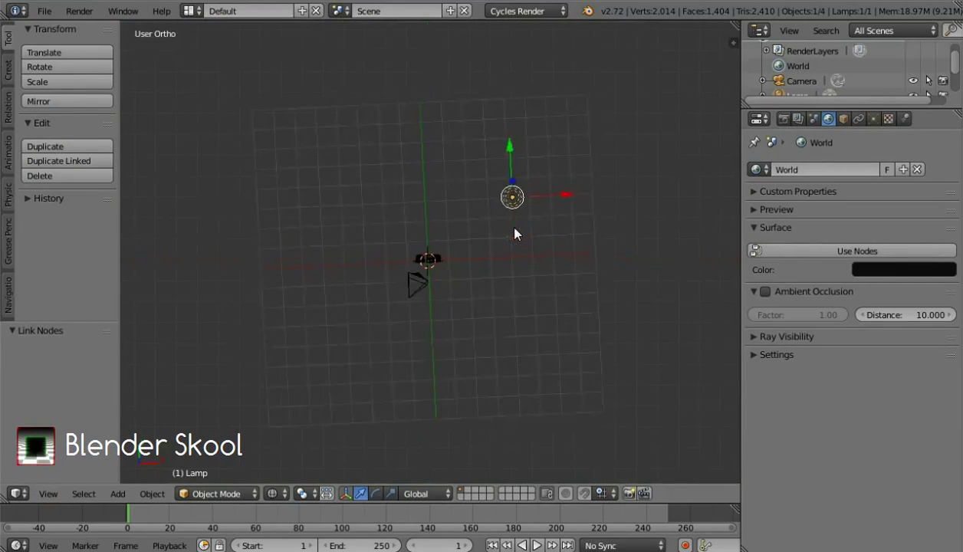
left_click(49, 493)
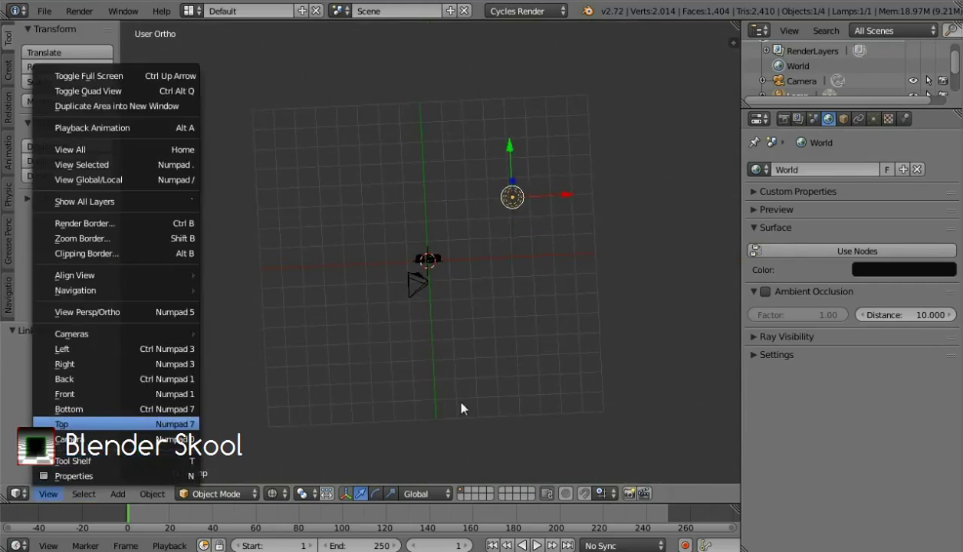
key("KP_7")
middle_click_drag(498, 294, 491, 199, "shift")
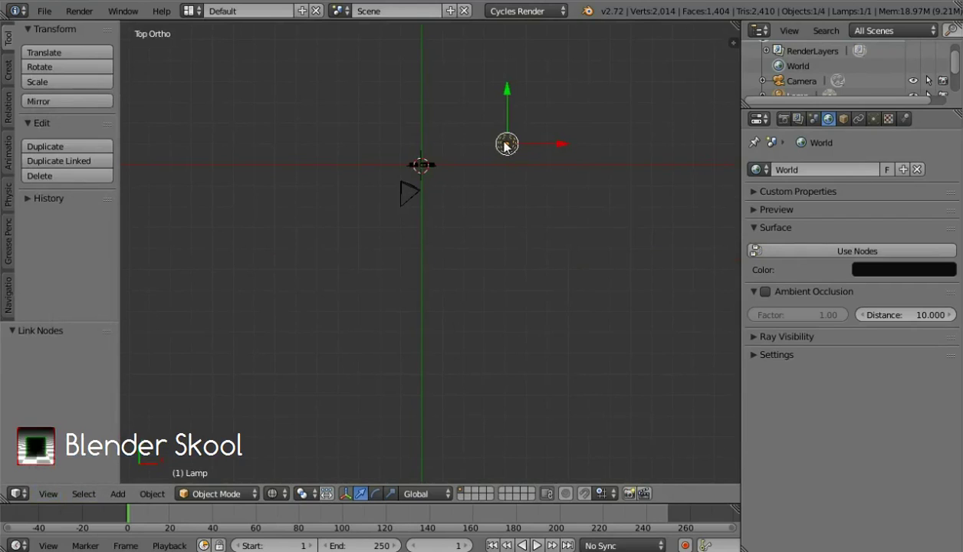
key("g")
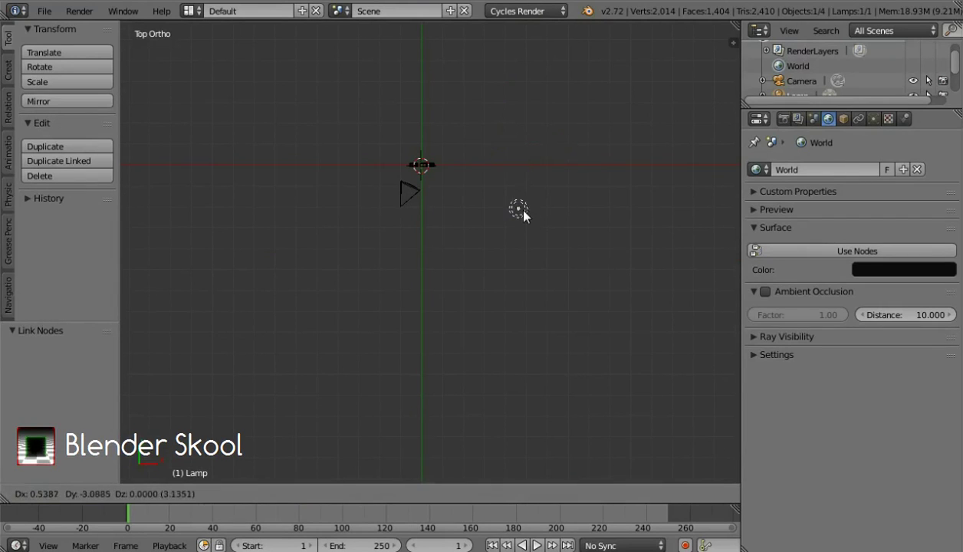
left_click(452, 314)
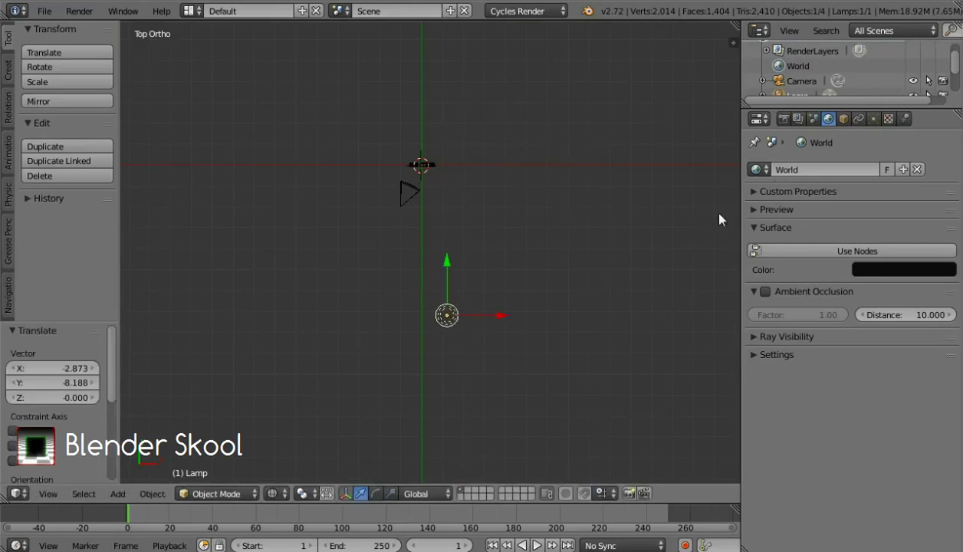
- Set the point lamp's size to 2 in its lamp settings
left_click(873, 119)
scroll(858, 183, "up", 1)
scroll(857, 182, "up", 5)
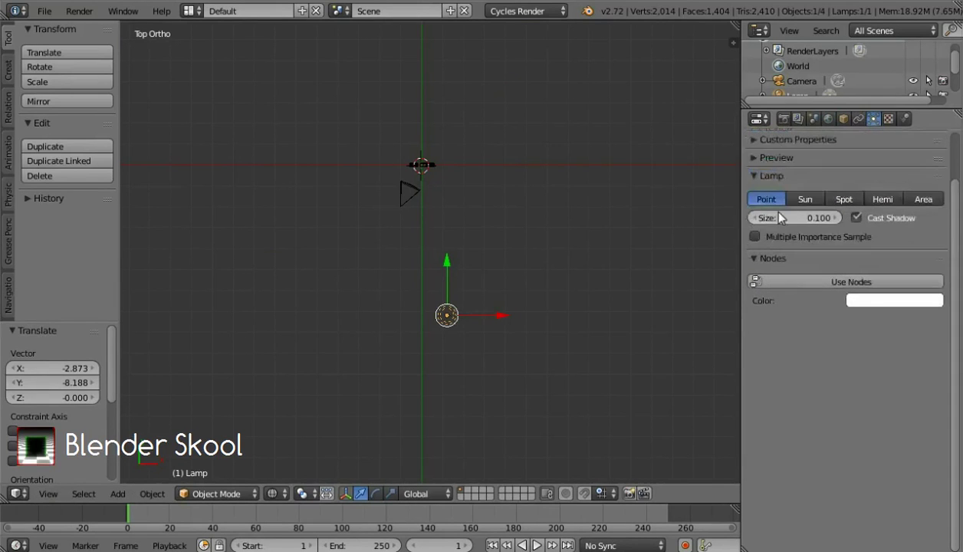
left_click(790, 218)
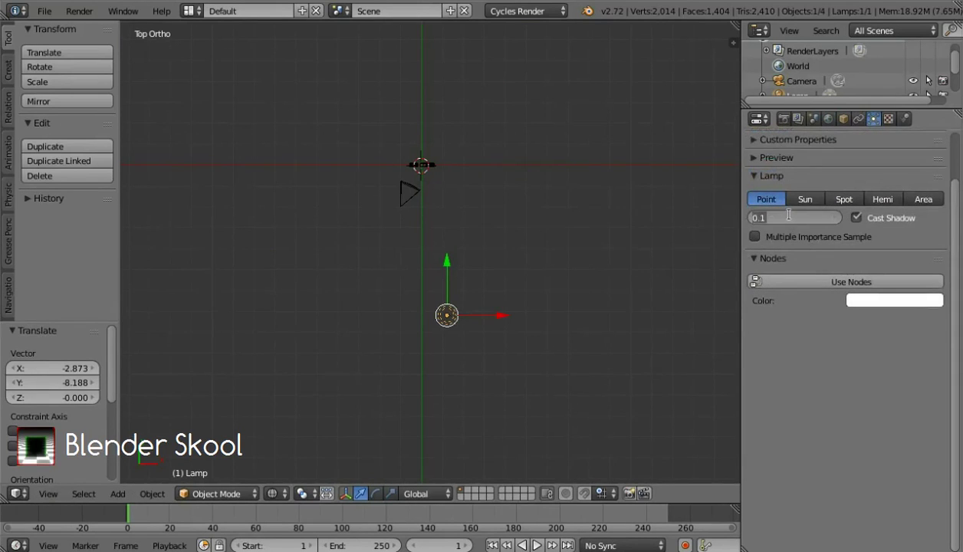
type("2")
key("Return")
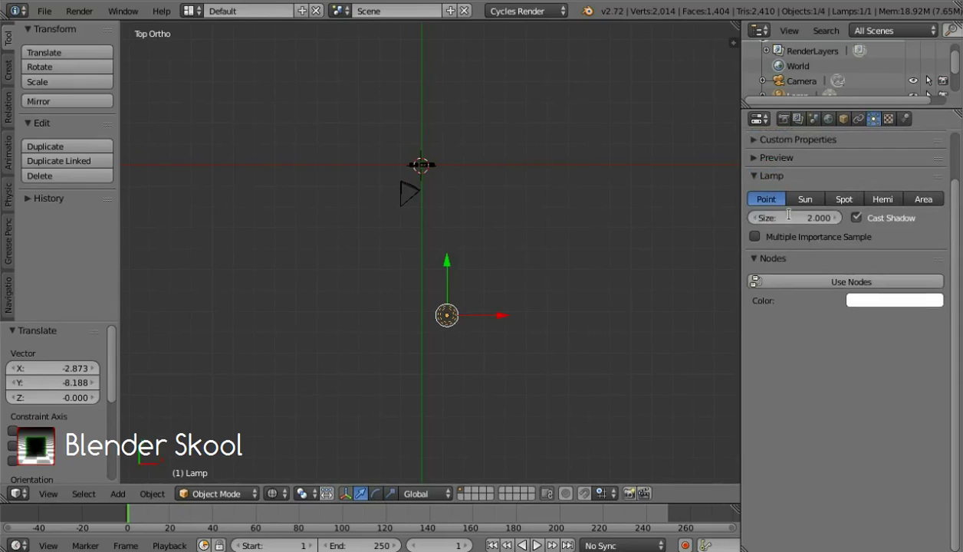
- Enable nodes for the lamp and set its Emission strength, first trying 100 and settling on 5000
left_click(841, 285)
left_click(847, 319)
type("1")
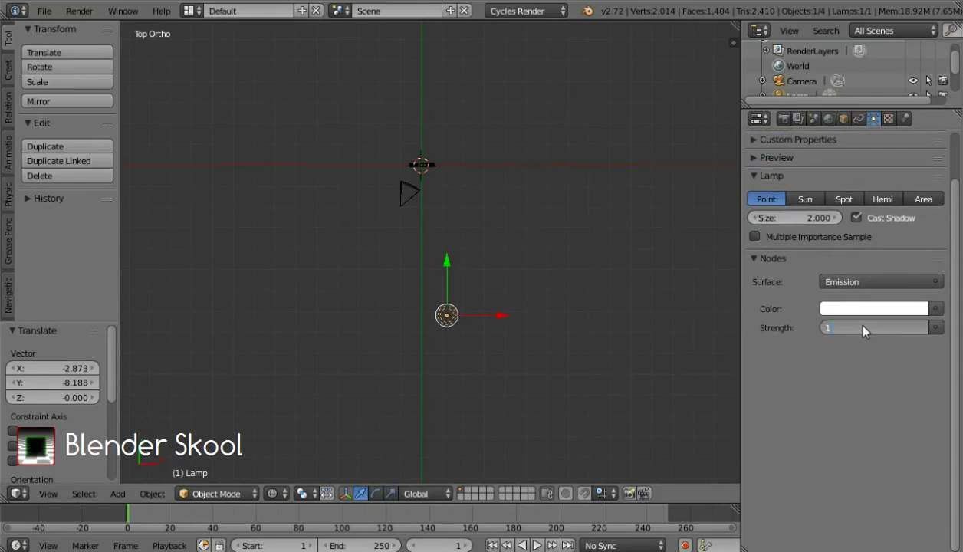
type("00")
key("Return")
type("5000")
key("Return")
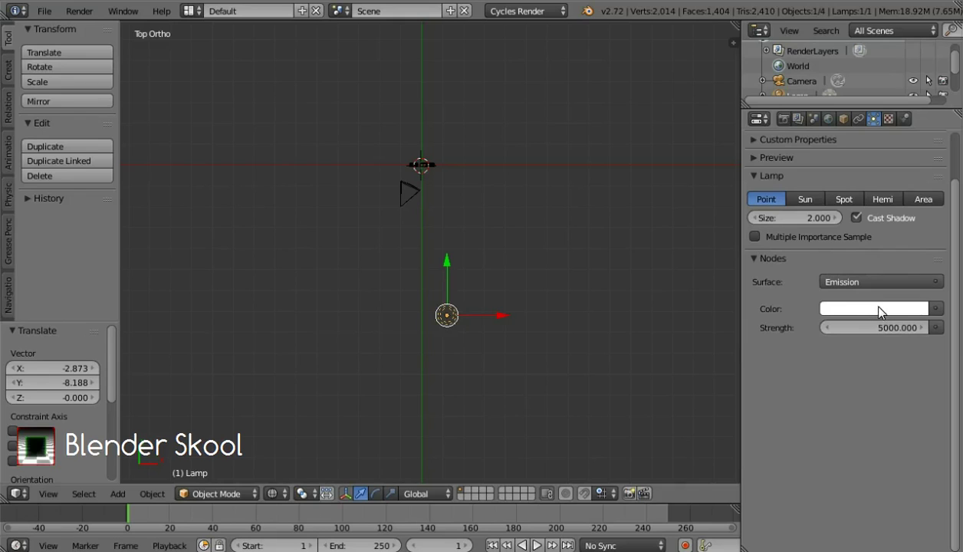
- Set the lamp's Emission color to the orange hex value FF6D09
left_click(880, 310)
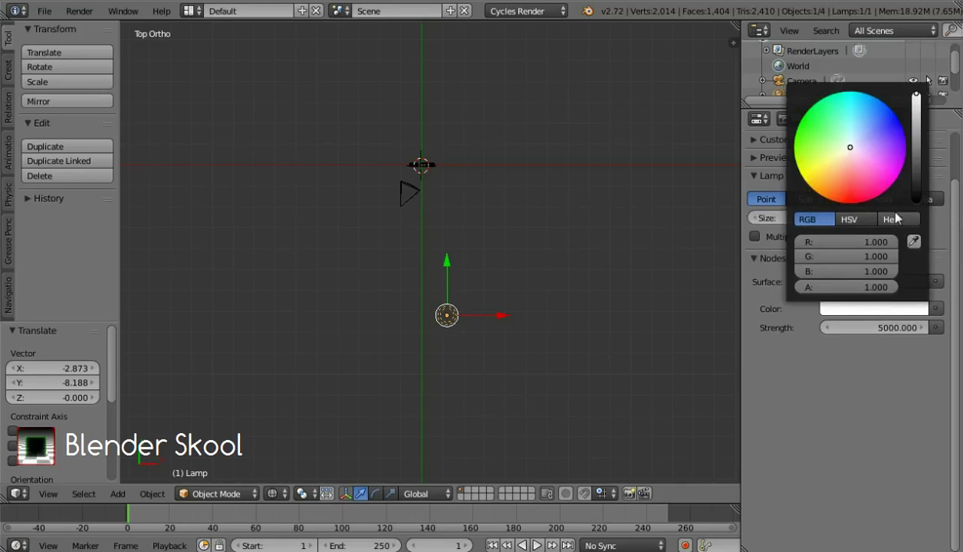
left_click(879, 218)
left_click(873, 242)
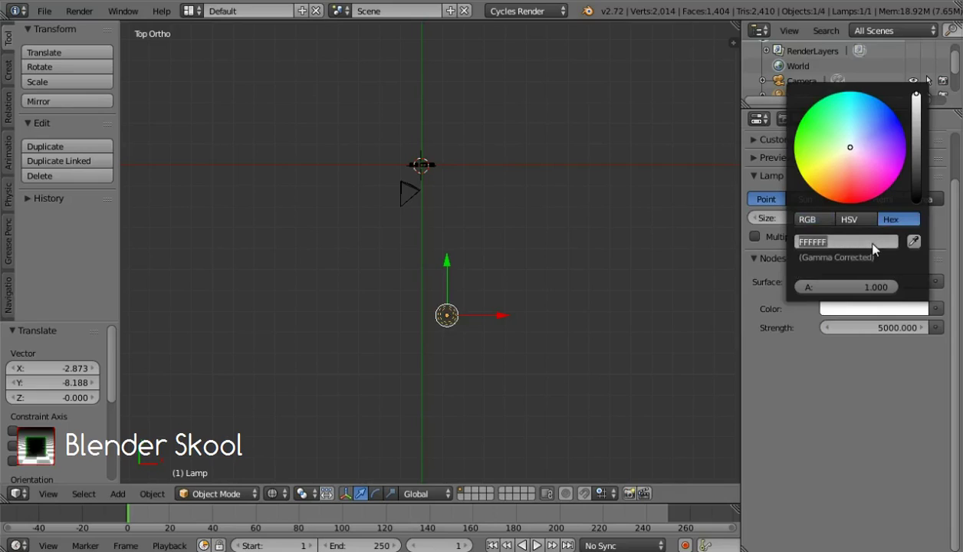
type("ff6d9")
key("Return")
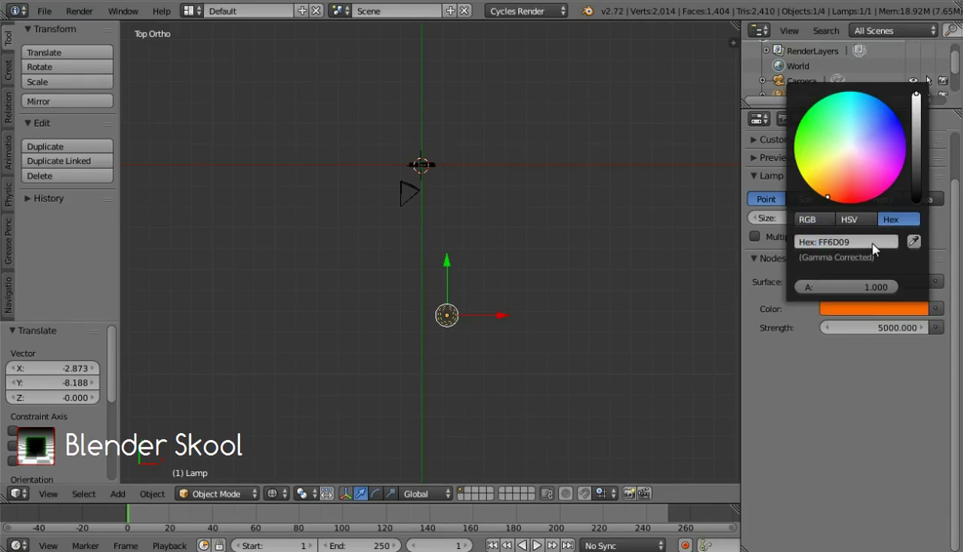
- Change the lamp's Emission color to a pale orange, about hex FFDBAE
left_click(859, 244)
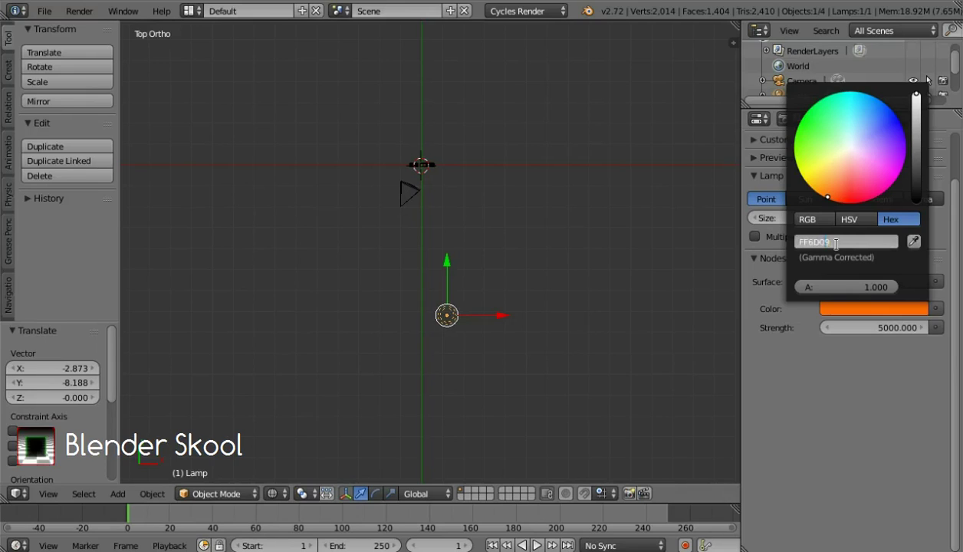
key("Return")
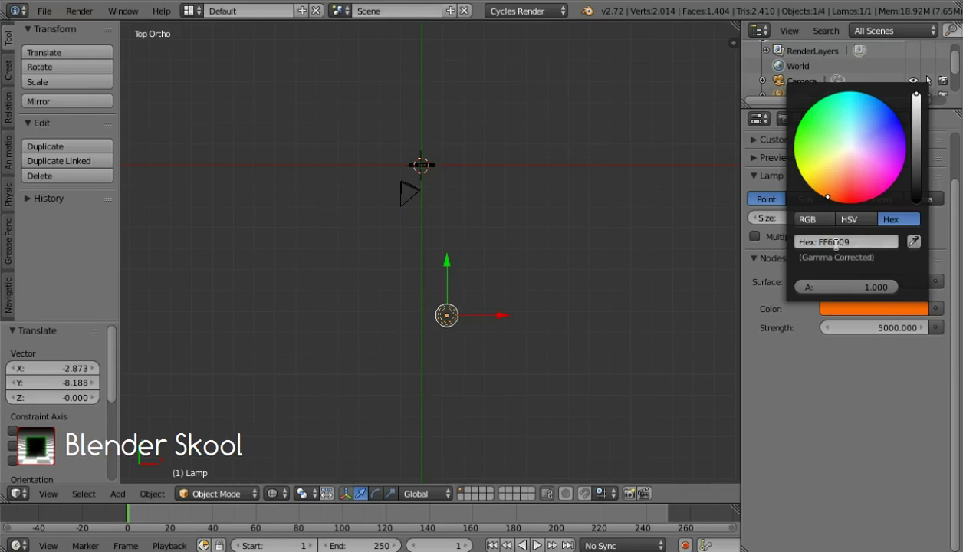
left_click(841, 162)
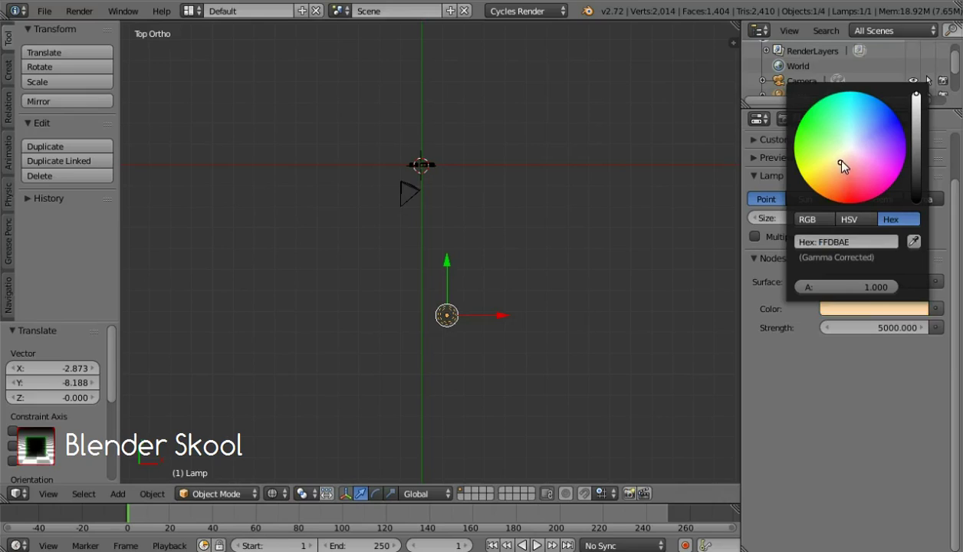
- Change the lamp's Emission color to a very pale yellow with RGB values 1.000, 1.000 and about 0.826
left_click(809, 220)
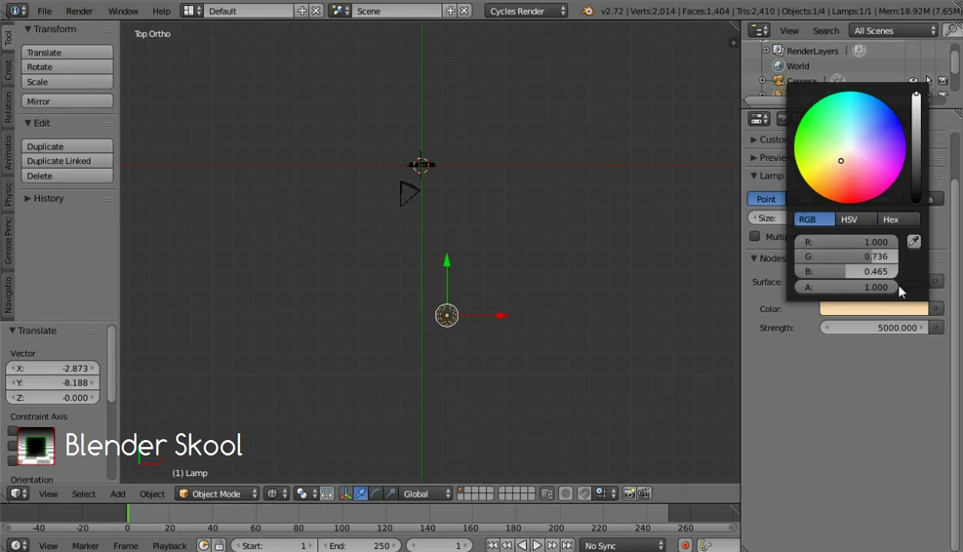
mouse_move(881, 274)
left_mouse_down()
mouse_move(905, 275)
mouse_move(905, 257)
left_mouse_up()
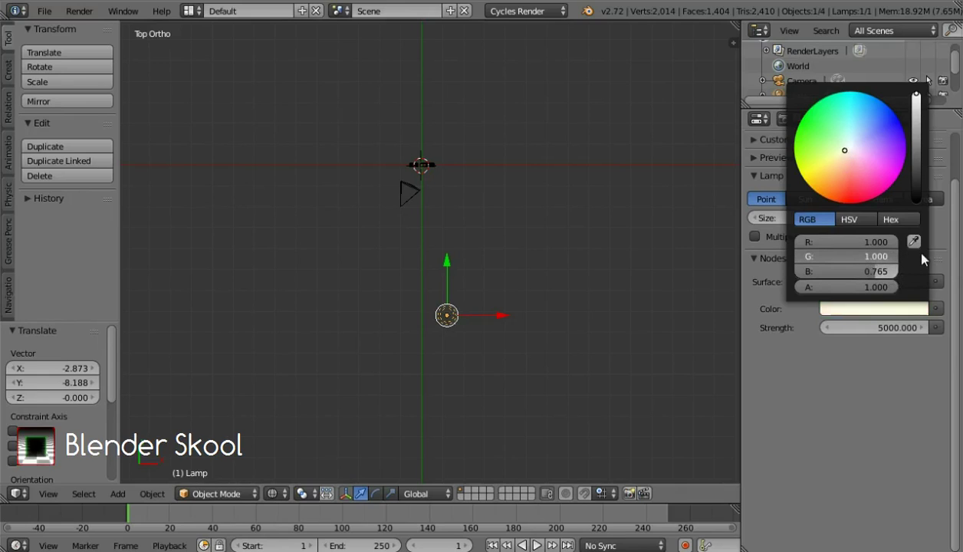
mouse_move(880, 273)
left_mouse_down()
mouse_move(862, 274)
mouse_move(890, 274)
left_mouse_up()
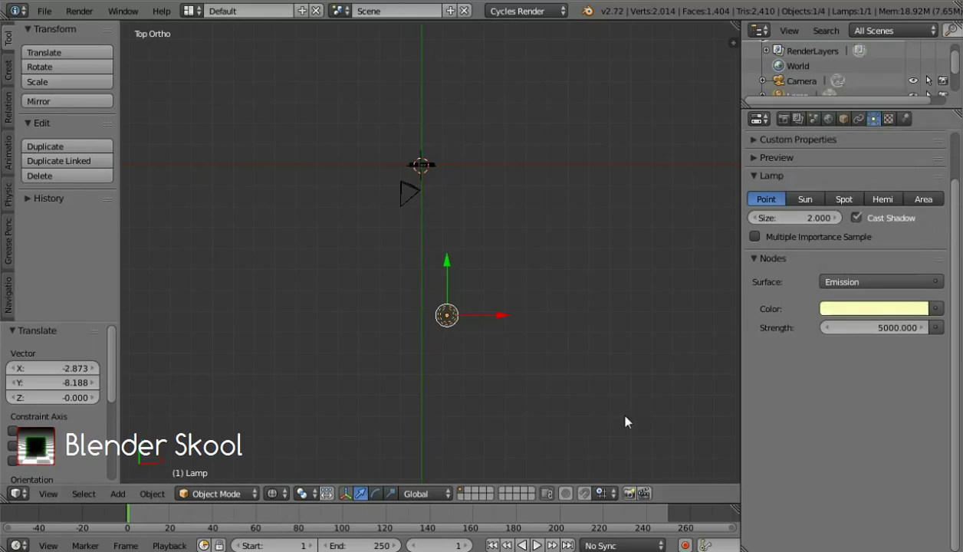
left_click(857, 310)
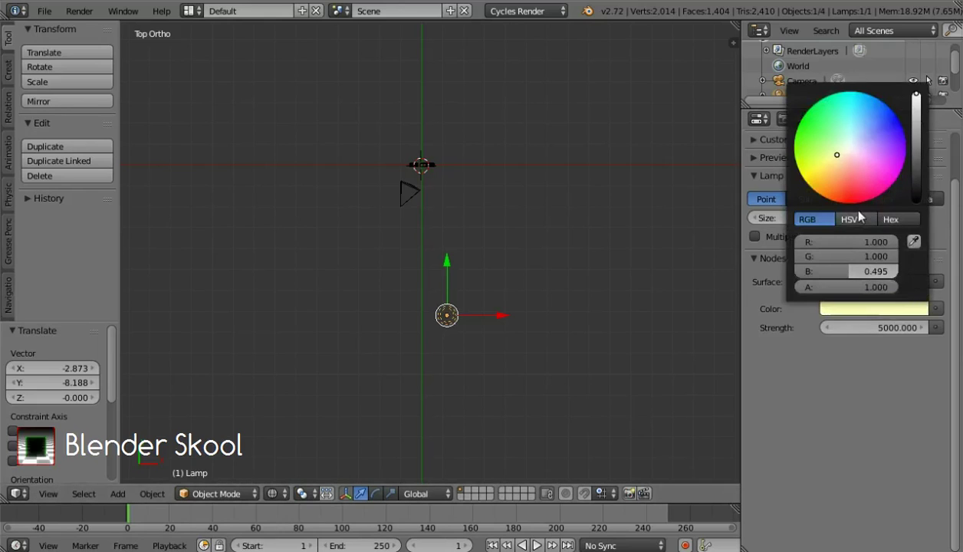
mouse_move(891, 273)
left_mouse_down()
mouse_move(908, 281)
mouse_move(882, 273)
left_mouse_up()
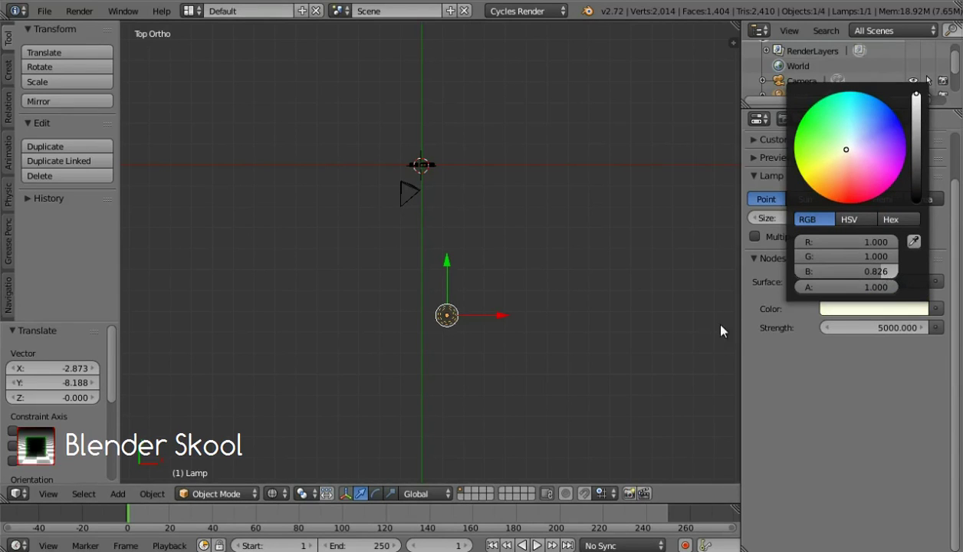
- Lower the lamp about 4.5 units along the Z axis and switch to the front view
middle_click_drag(316, 300, 475, 84)
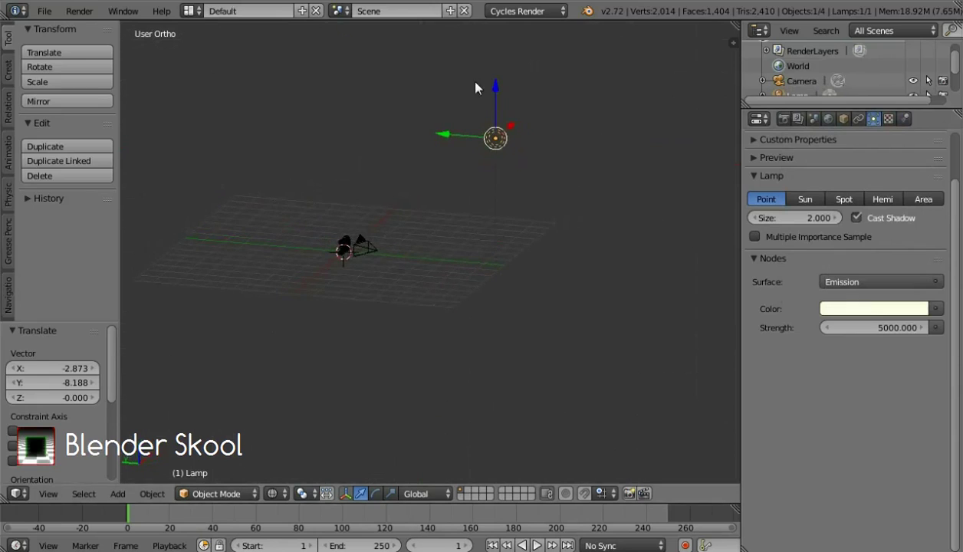
left_click_drag(499, 103, 501, 183)
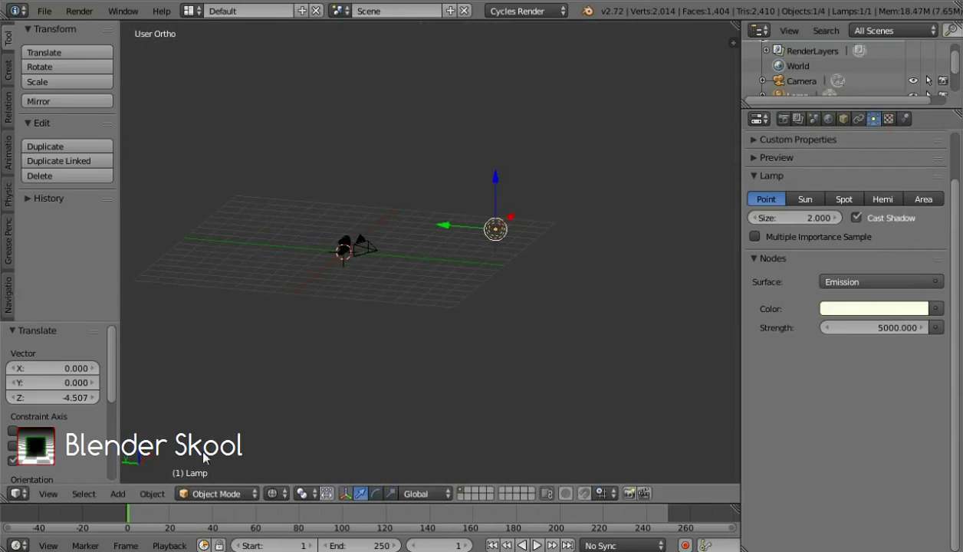
left_click(44, 494)
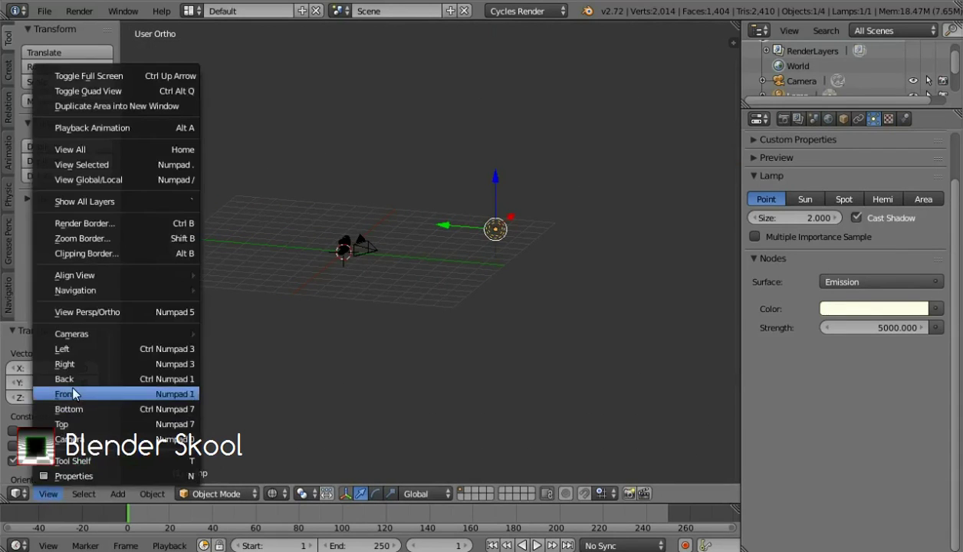
key("KP_1")
scroll(415, 423, "up", 3)
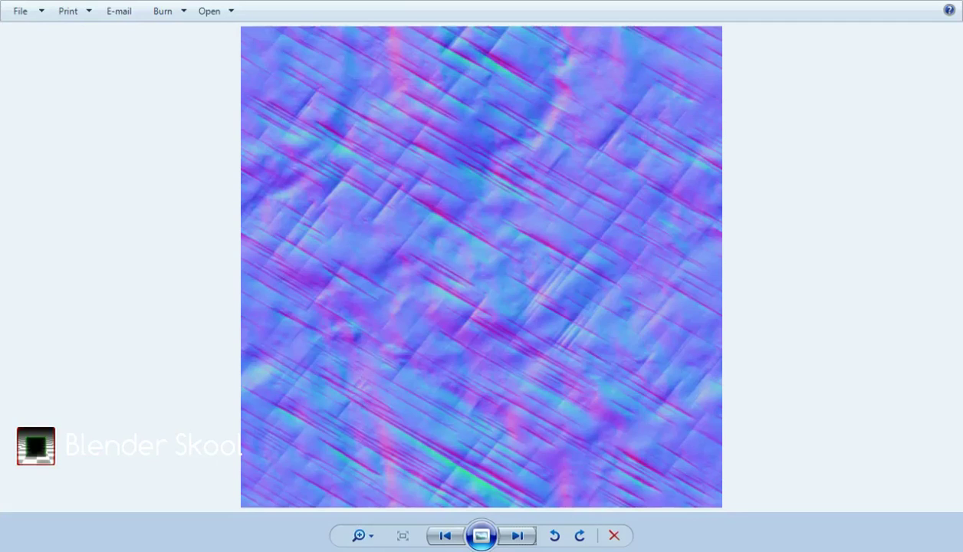
- Switch to Windows Photo Viewer and page back through three images from the normal map texture
left_click(445, 535)
left_click(445, 535)
left_click(445, 535)
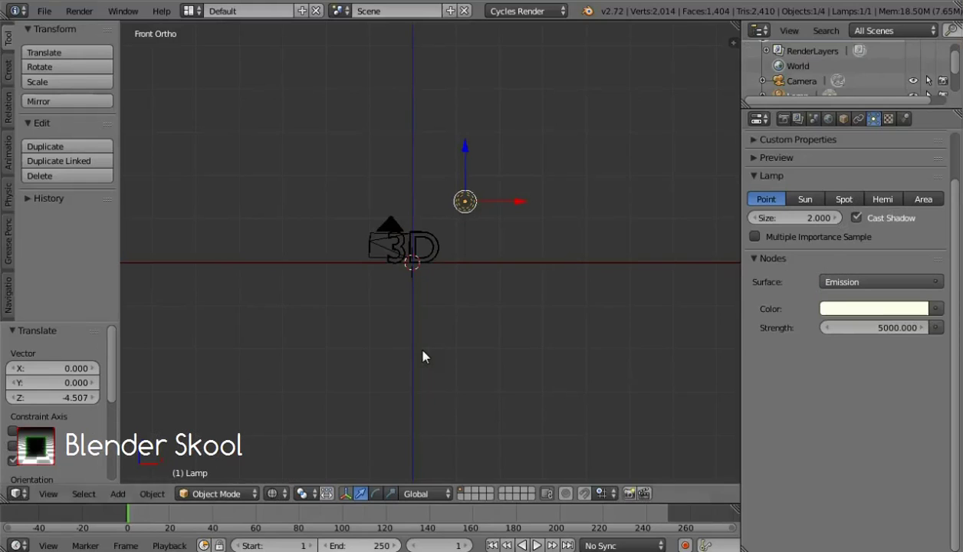
- Add a mesh plane at the origin and rotate it 90 degrees about the Y axis
scroll(428, 261, "up", 3)
key("shift+a")
mouse_move(432, 215)
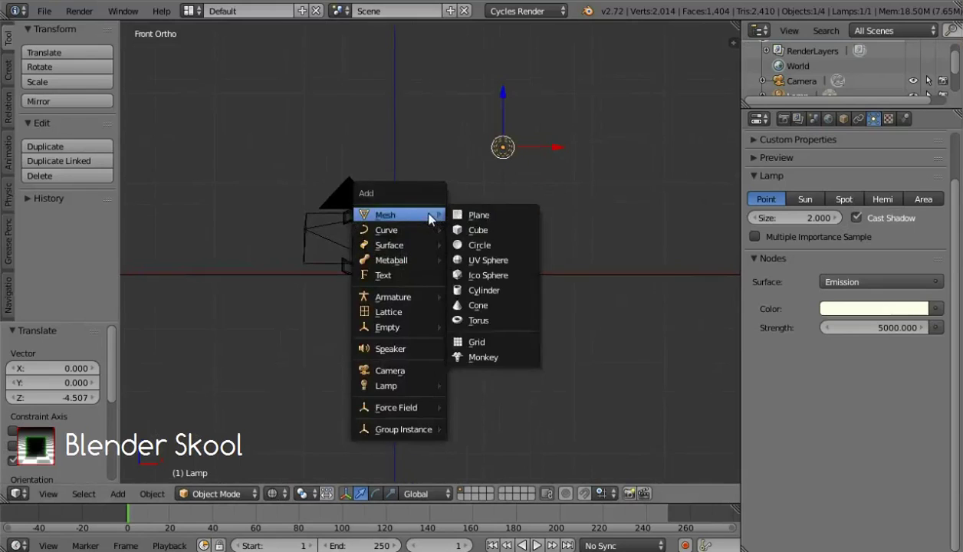
left_click(475, 216)
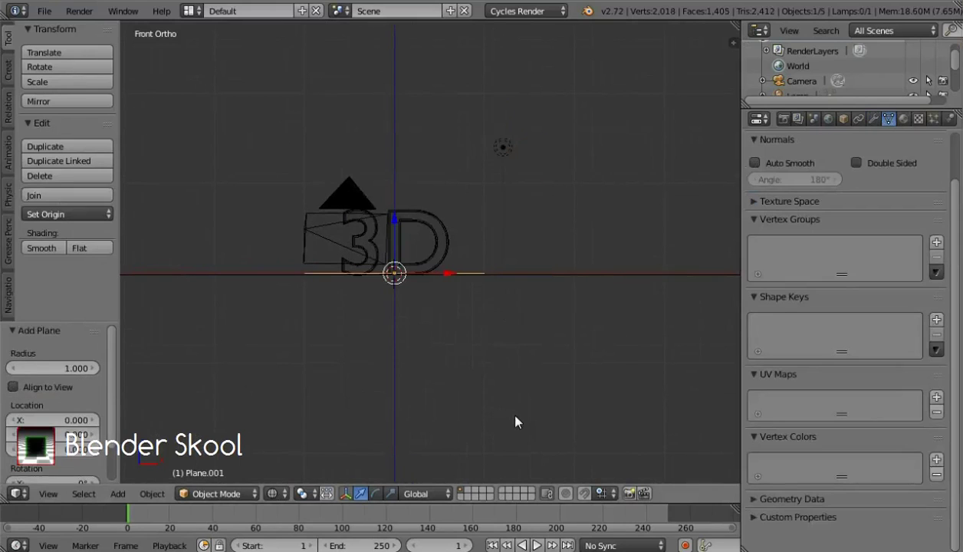
key("r")
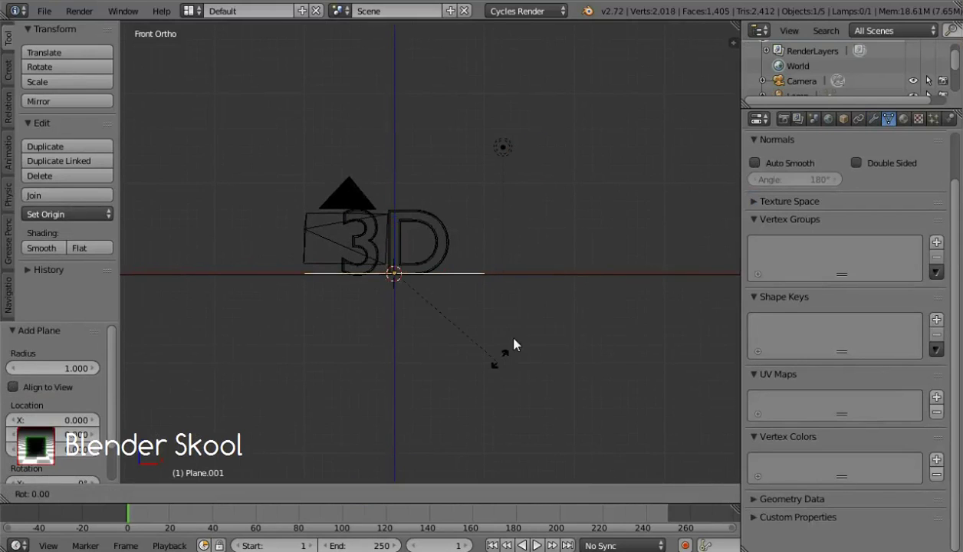
key("y")
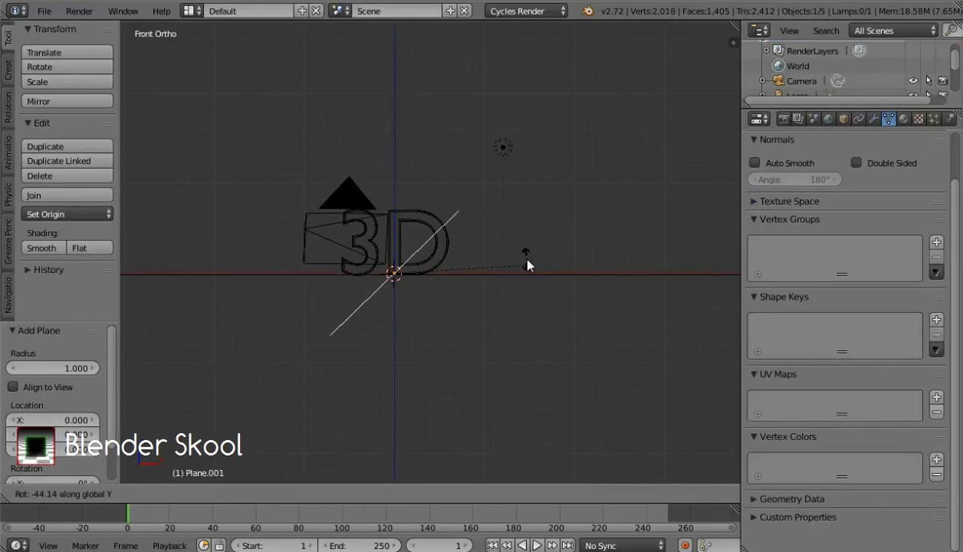
type("90")
key("Return")
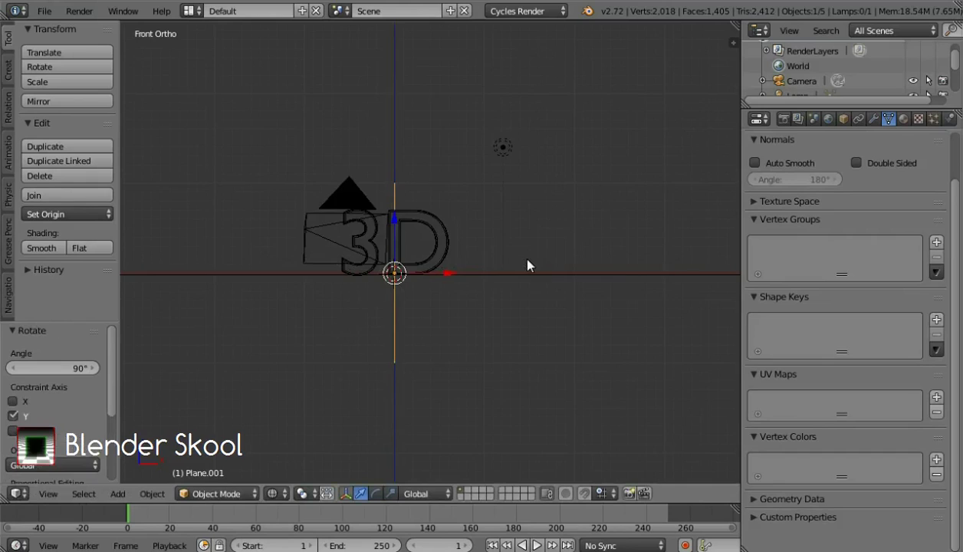
- Move the upright plane about 2.4 units along the X axis, beyond the letter D
scroll(528, 265, "down", 2)
key("g")
key("x")
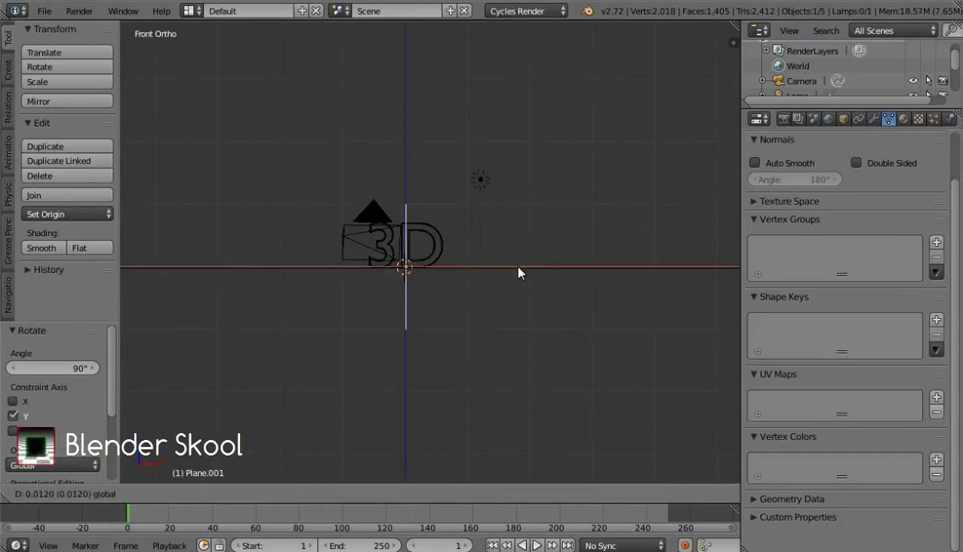
left_click(598, 290)
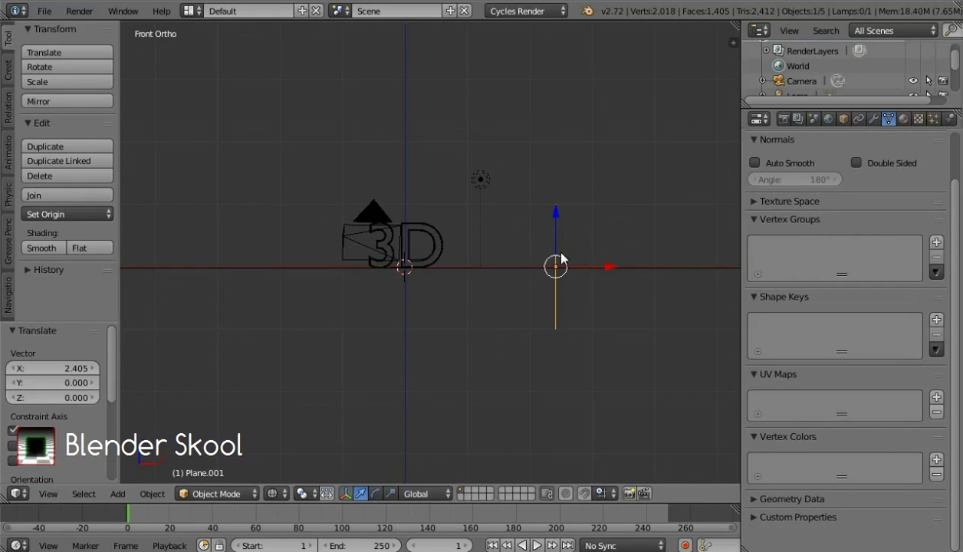
- Give the upright plane a new material with an Emission surface and set its strength to 3
left_click(903, 119)
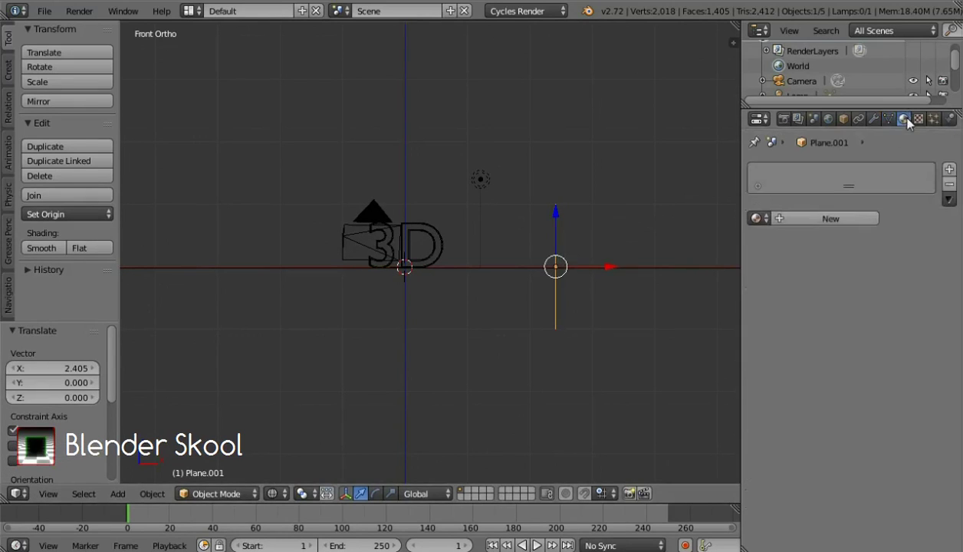
left_click(840, 225)
left_click(888, 300)
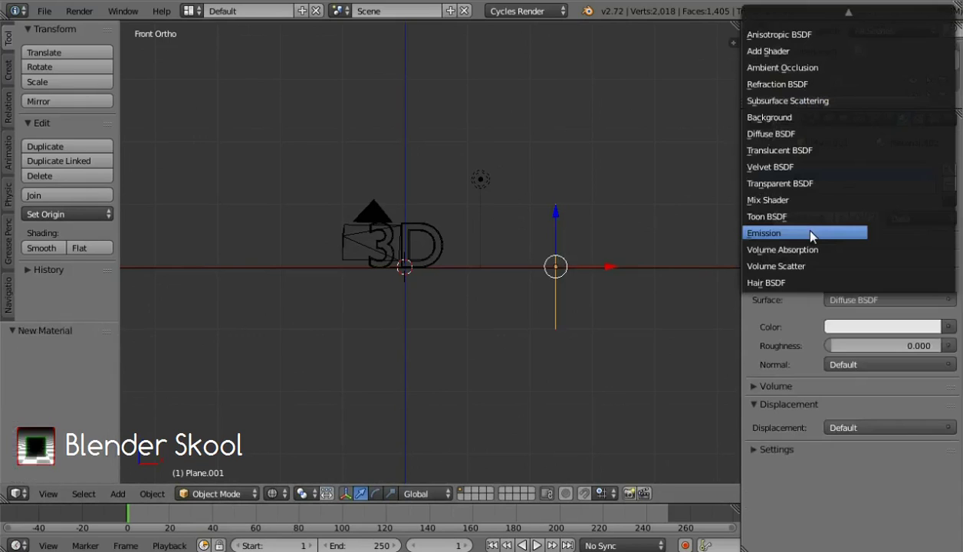
left_click(805, 233)
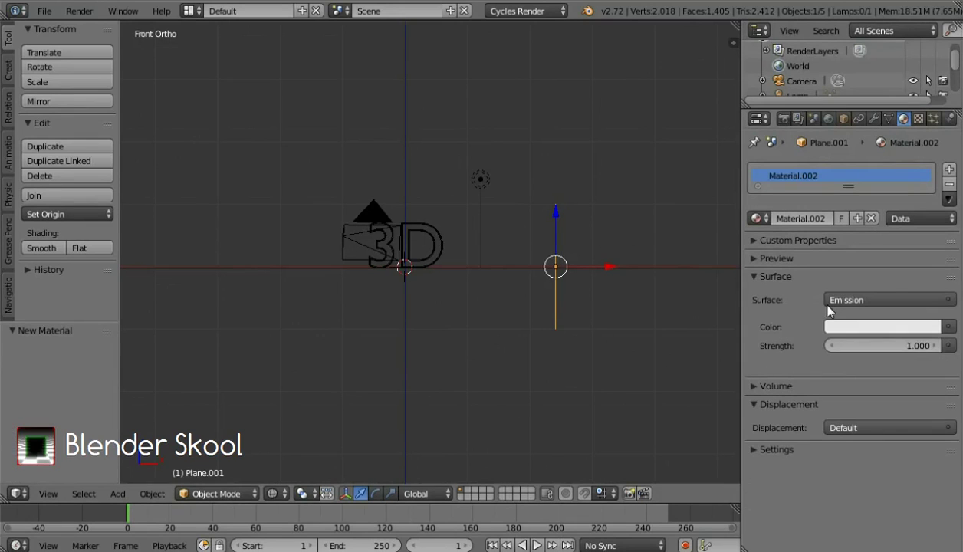
left_click(868, 345)
type("3")
key("Return")
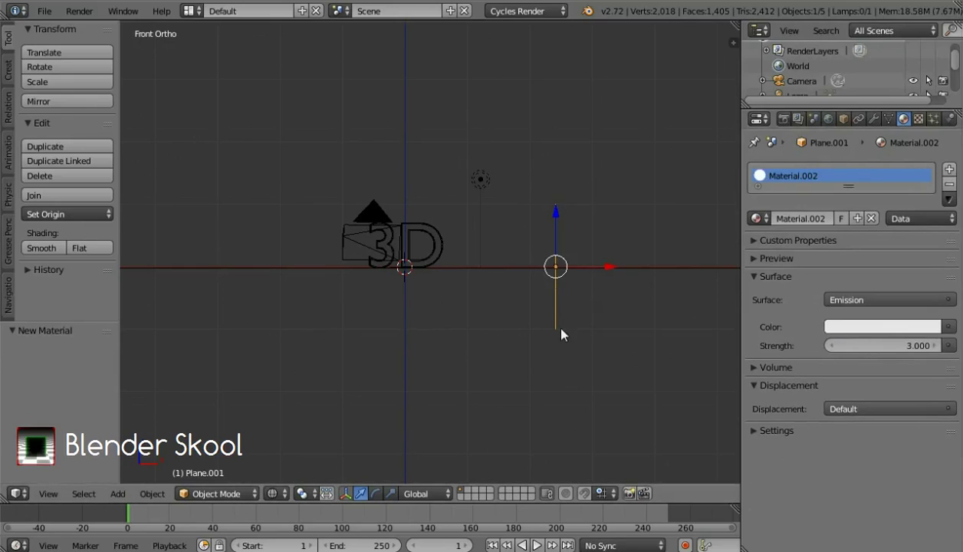
- Duplicate the emissive plane and move the copy about -5.4 units along X to the other side of the text
key("shift+d")
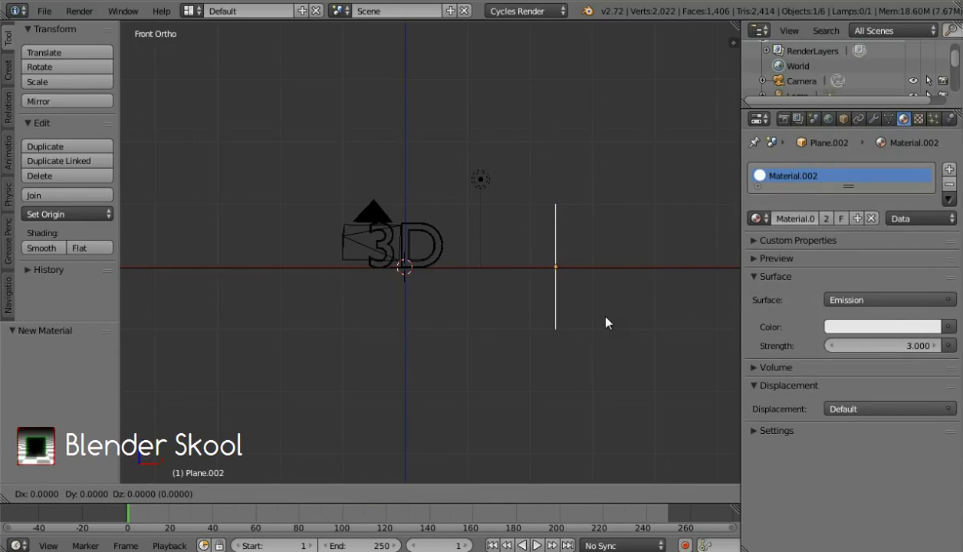
key("x")
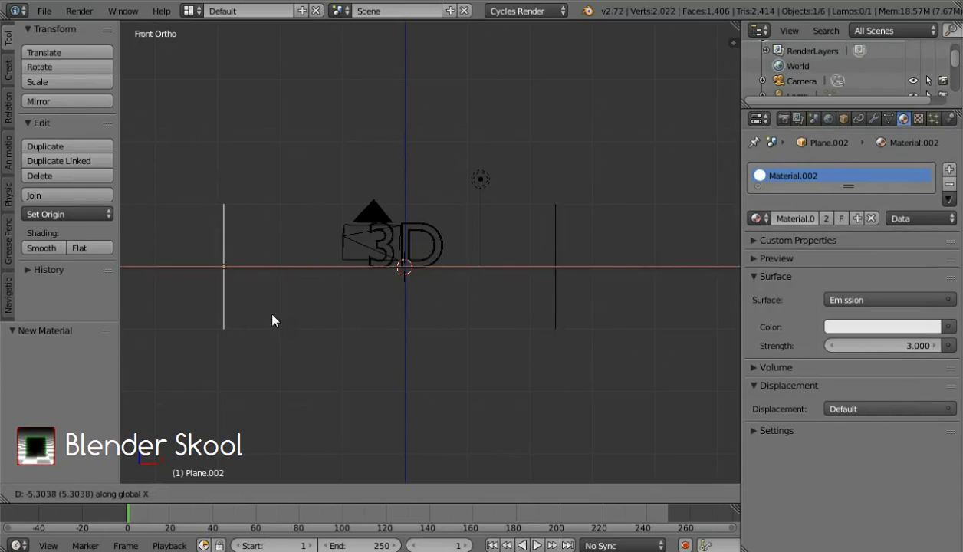
left_click(266, 326)
middle_click_drag(266, 326, 330, 398)
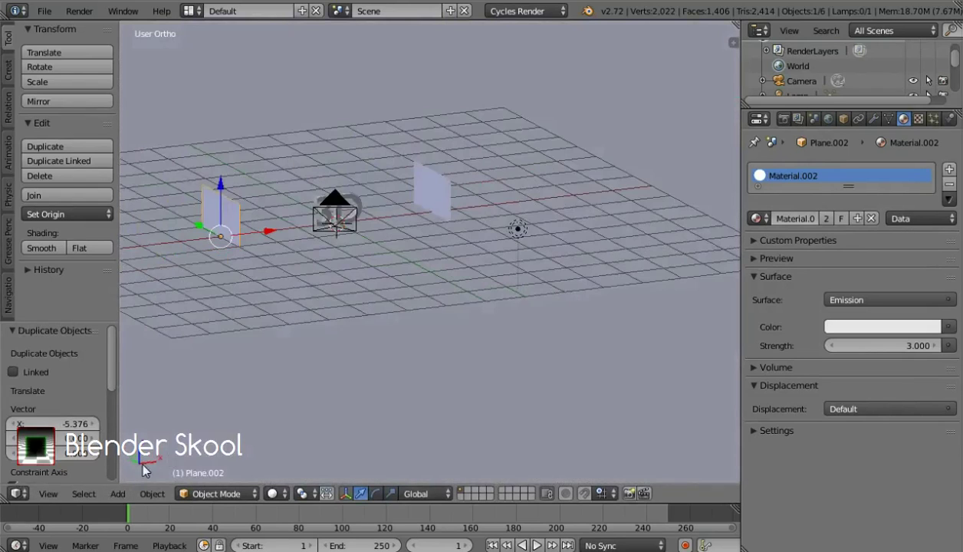
- View the scene through the camera with the whole camera frame fitted in the viewport
left_click(48, 495)
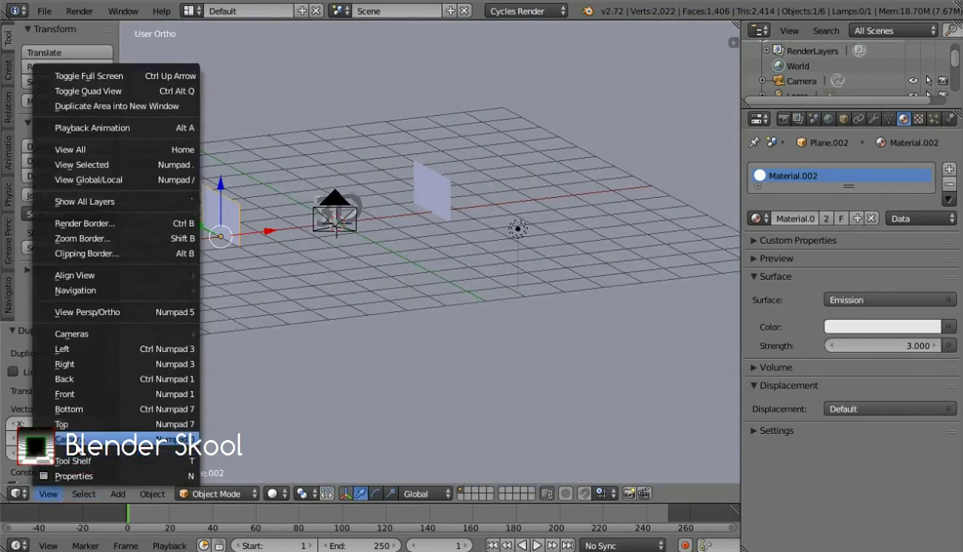
key("KP_0")
key("Home")
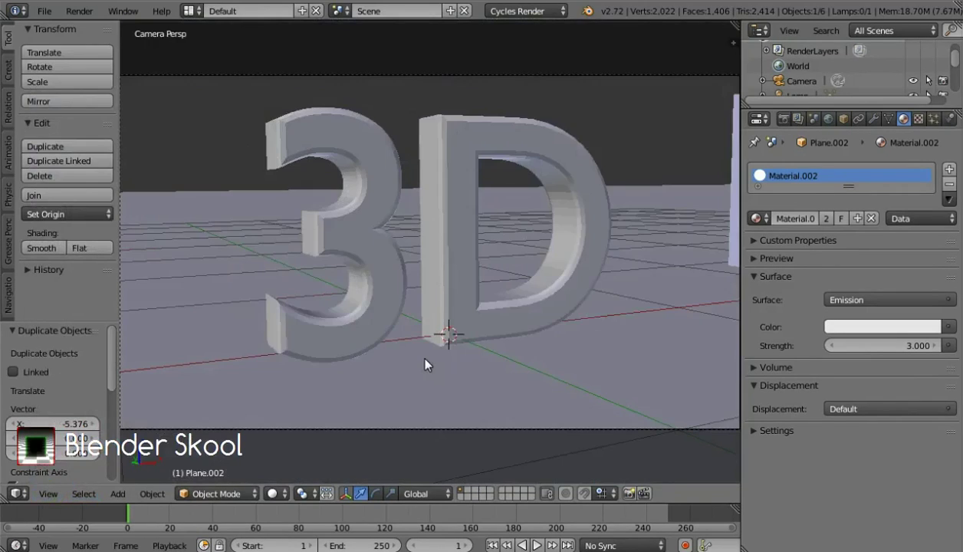
scroll(425, 358, "down", 2)
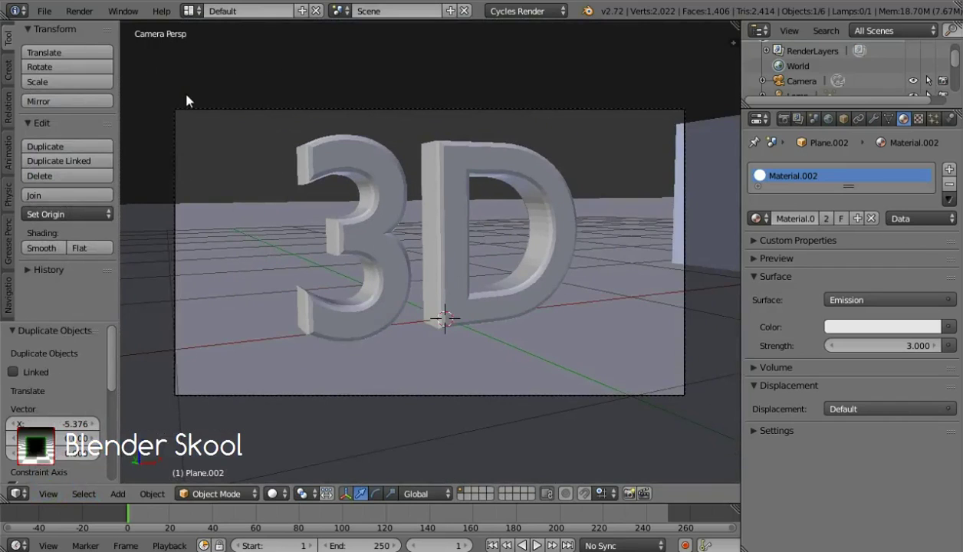
- Save the scene over the existing tutorial.blend in the Blender files folder
left_click(44, 11)
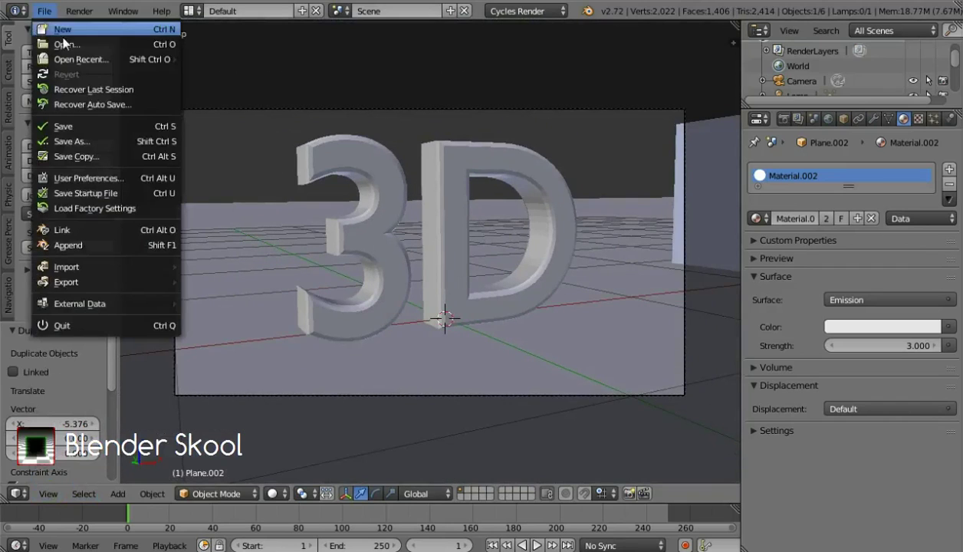
left_click(81, 126)
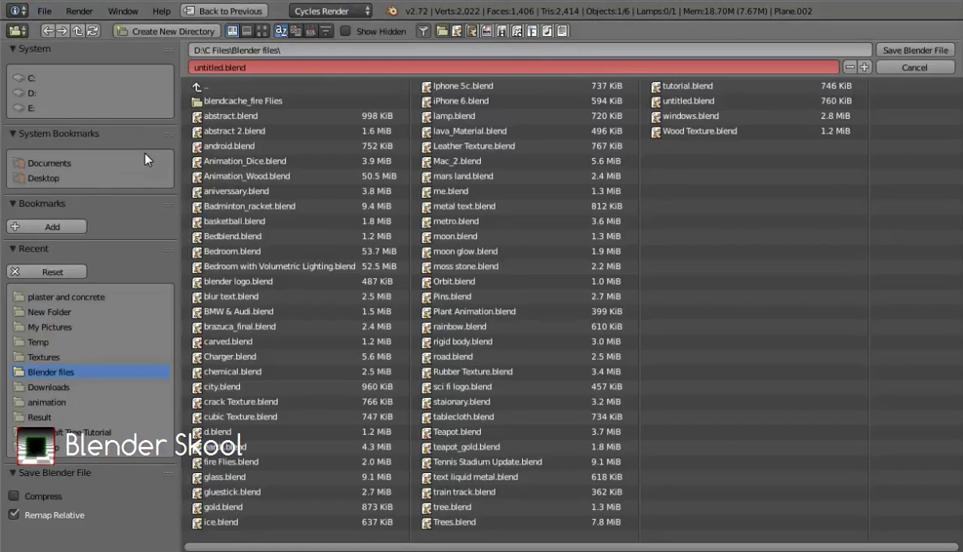
left_click(206, 67)
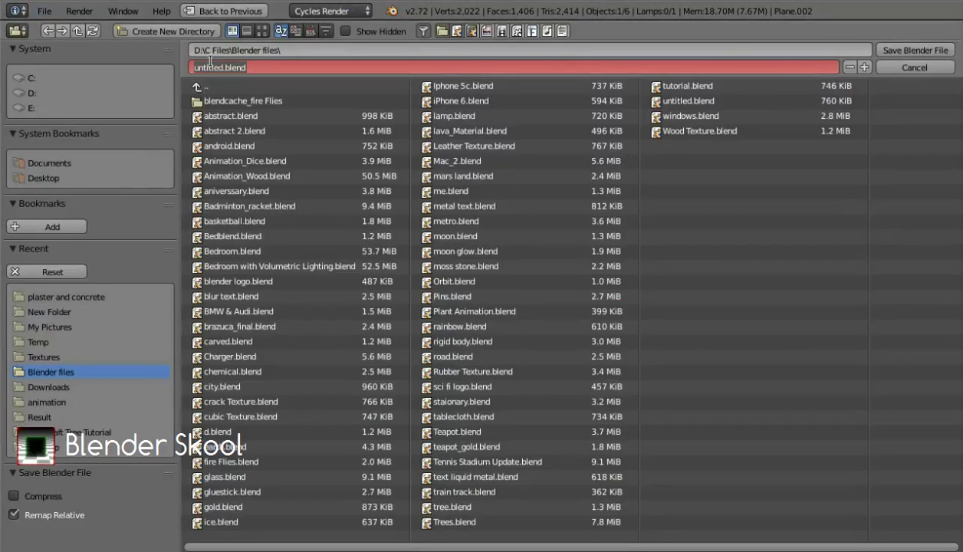
left_click(781, 89)
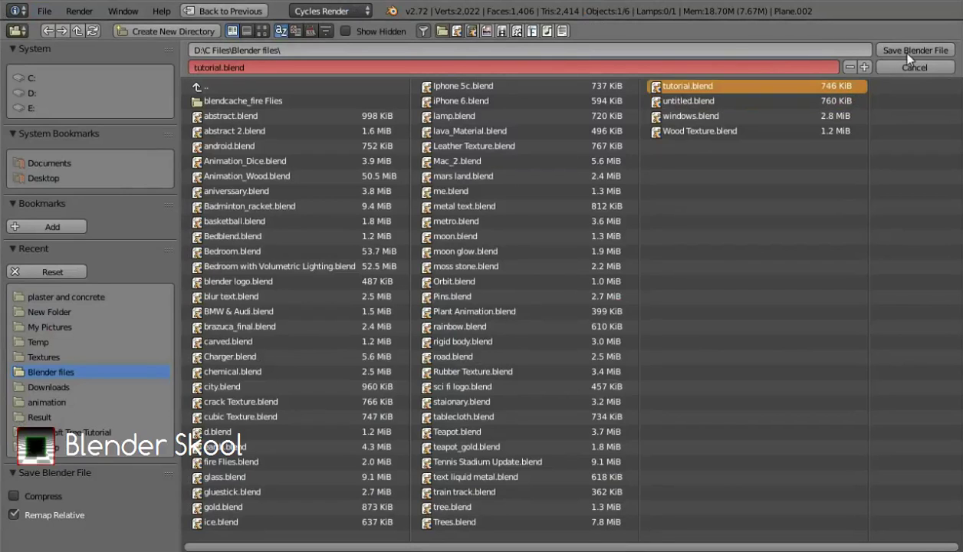
key("Return")
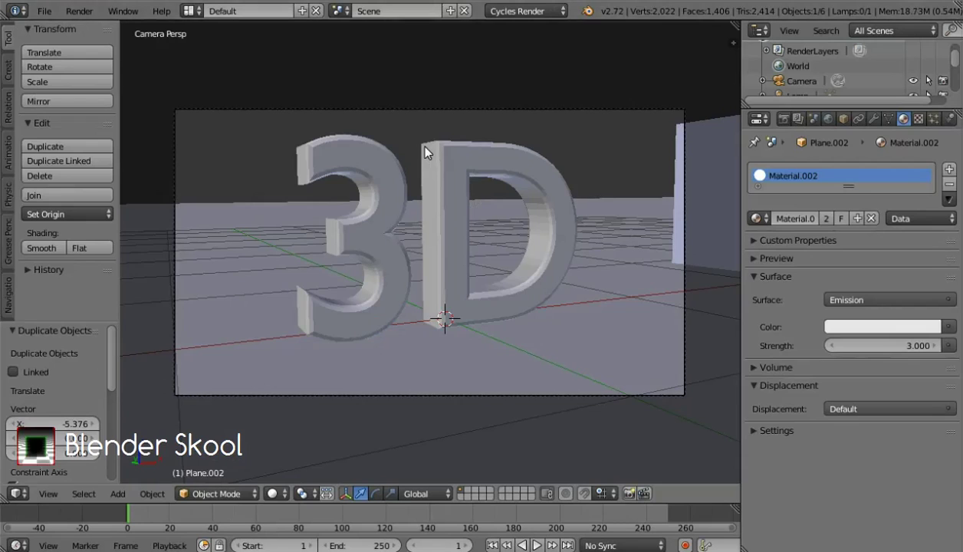
- Preview the camera view of the 3D text scene with Rendered viewport shading
scroll(449, 210, "up", 4)
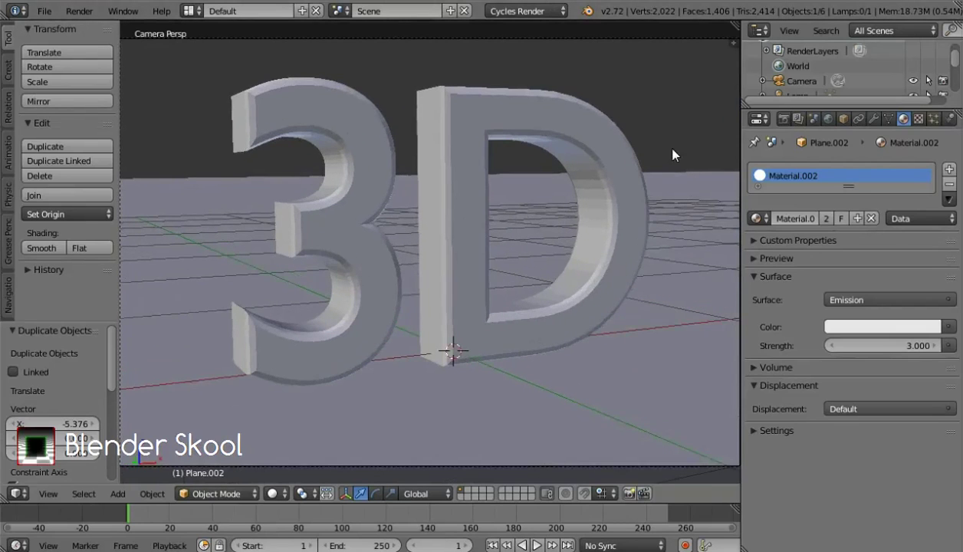
left_click(782, 119)
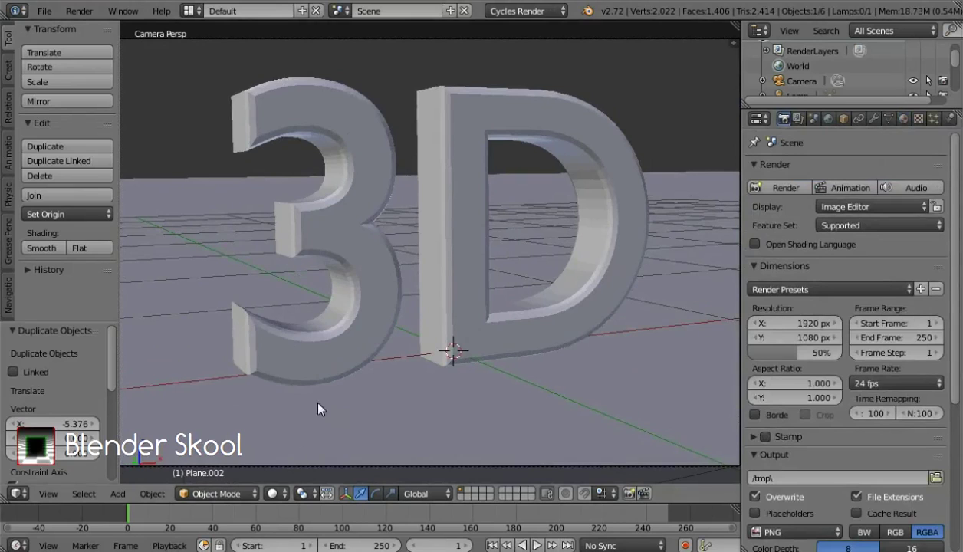
left_click(270, 495)
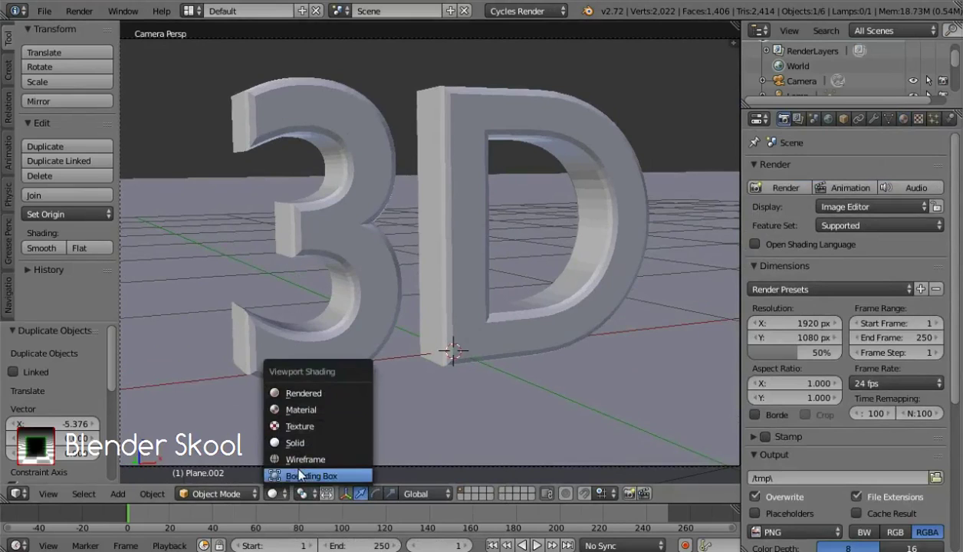
left_click(303, 392)
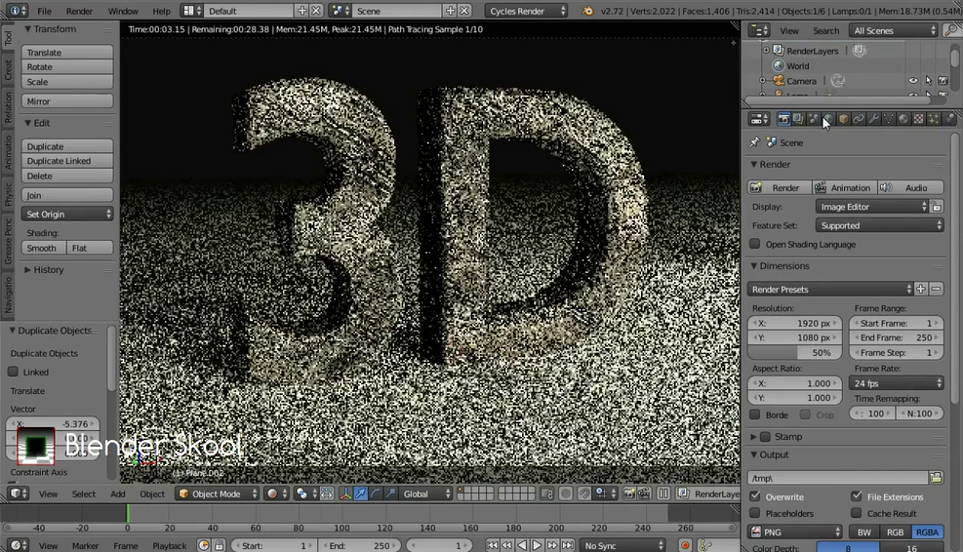
- Set the world's surface colour to black
left_click(829, 118)
left_click(905, 269)
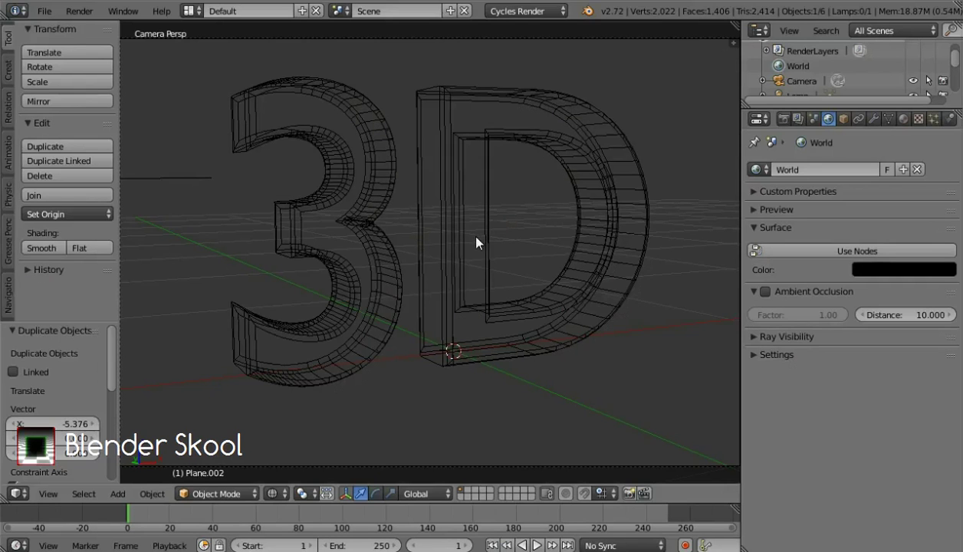
scroll(469, 248, "down", 3)
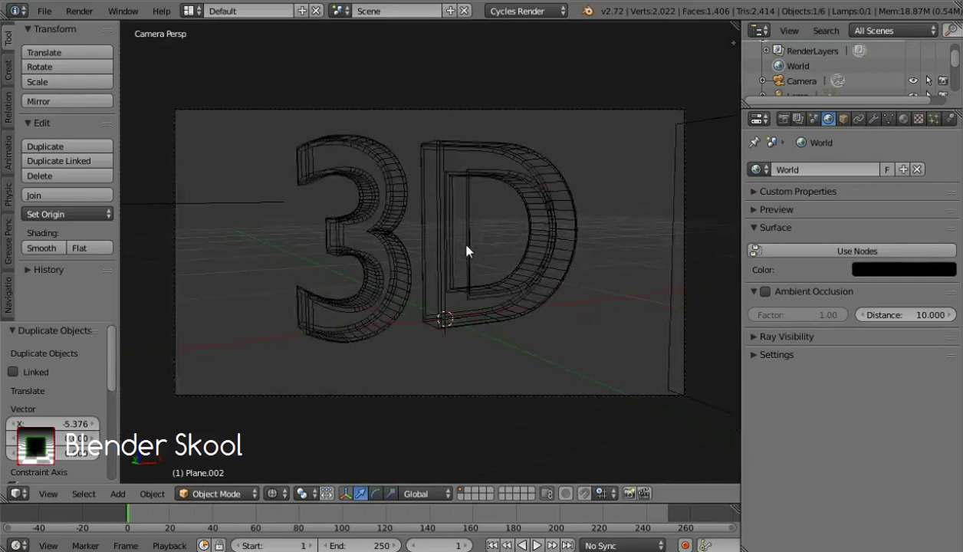
- Open the Sampling settings of the scene's render properties
left_click(783, 120)
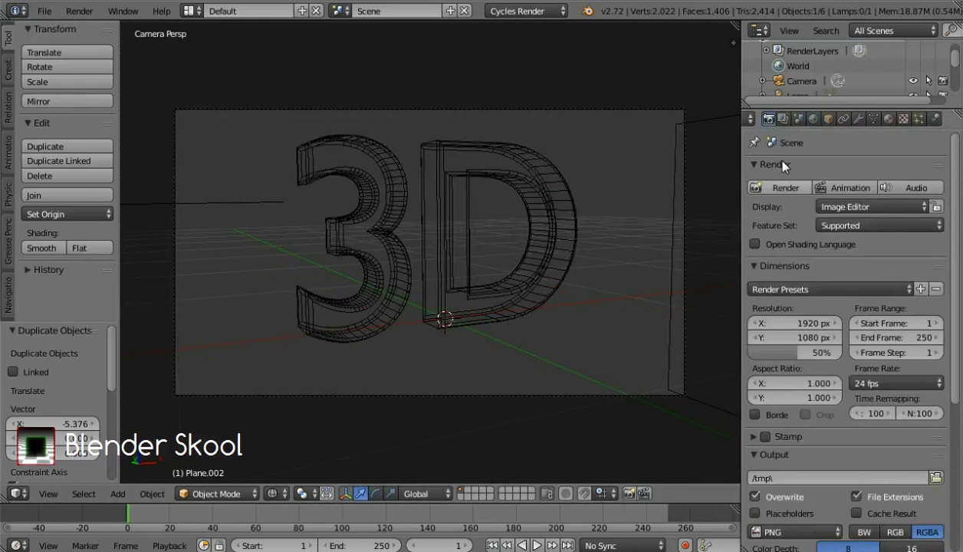
scroll(768, 207, "down", 8)
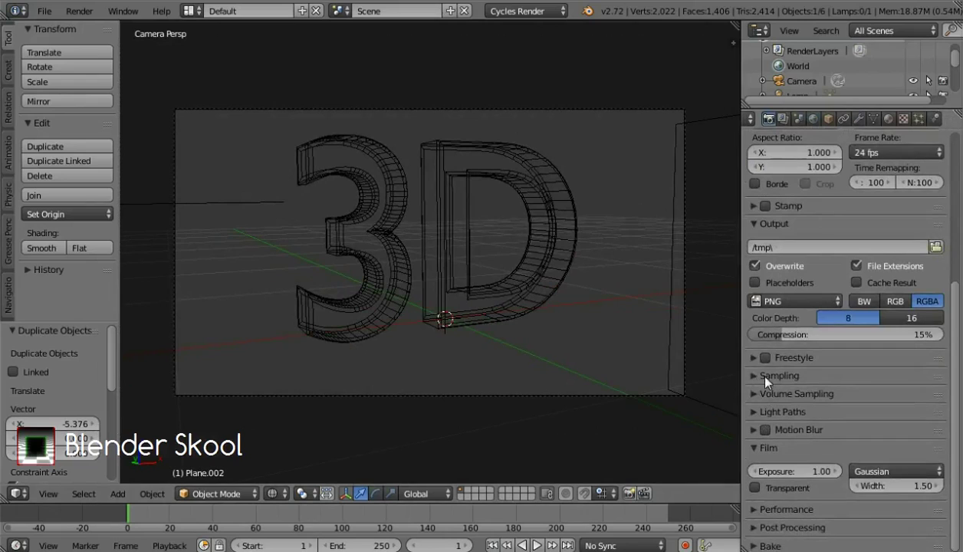
left_click(766, 378)
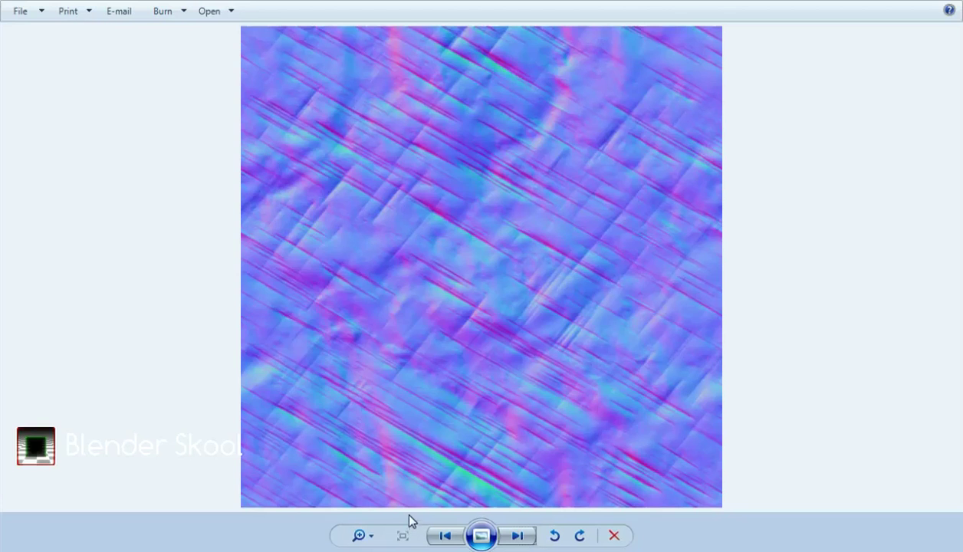
- Switch to Windows Photo Viewer, go back to the finished 3D text render and examine the metal and ground textures up close
left_click(434, 538)
left_click(449, 539)
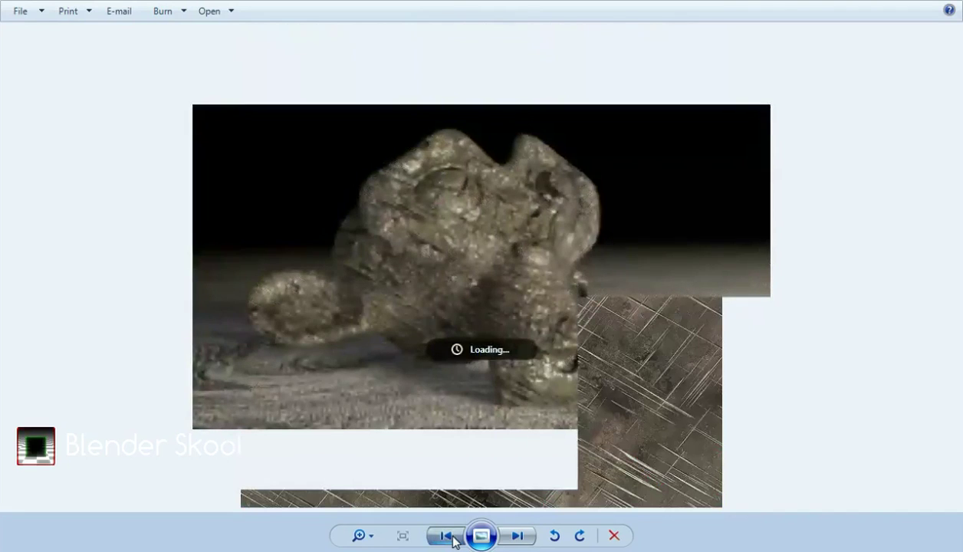
left_click(448, 537)
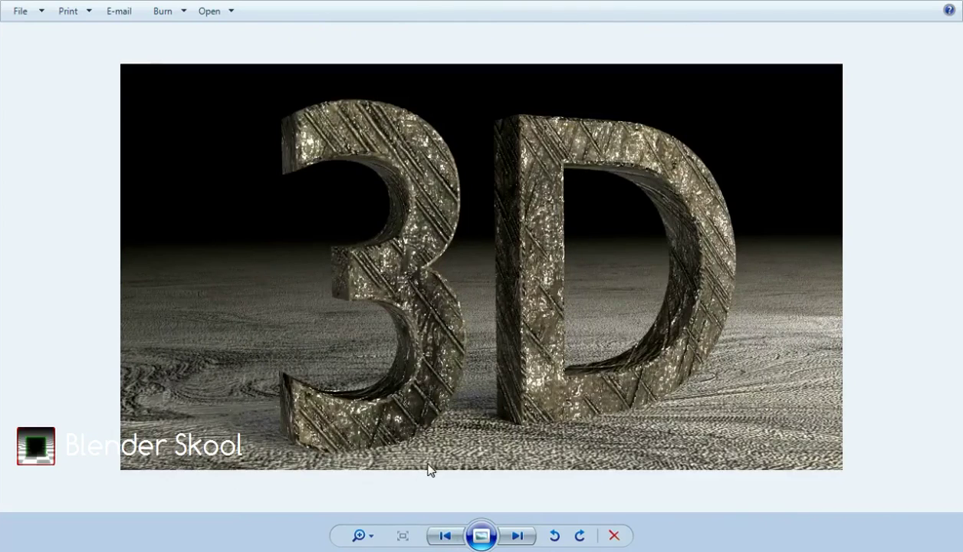
left_click(614, 536)
scroll(394, 389, "up", 3)
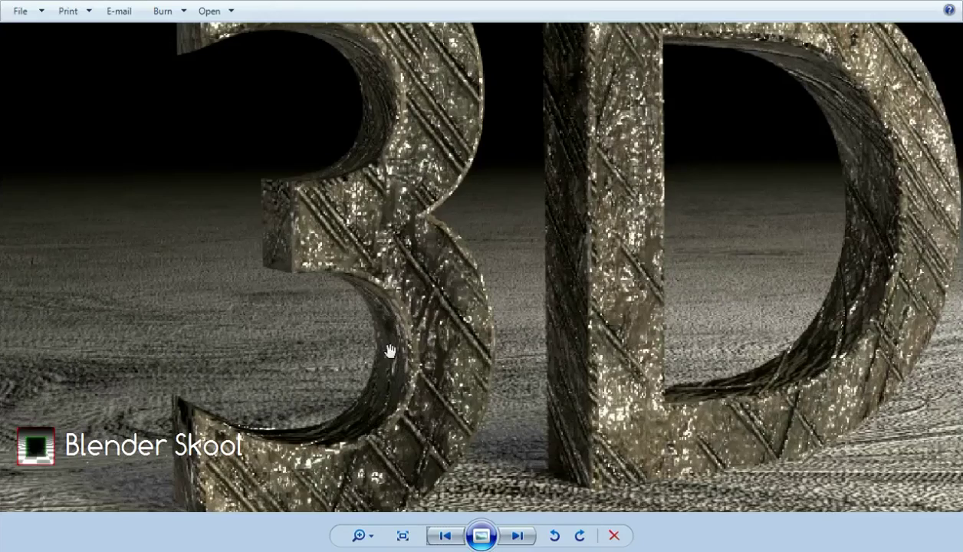
scroll(583, 314, "down", 3)
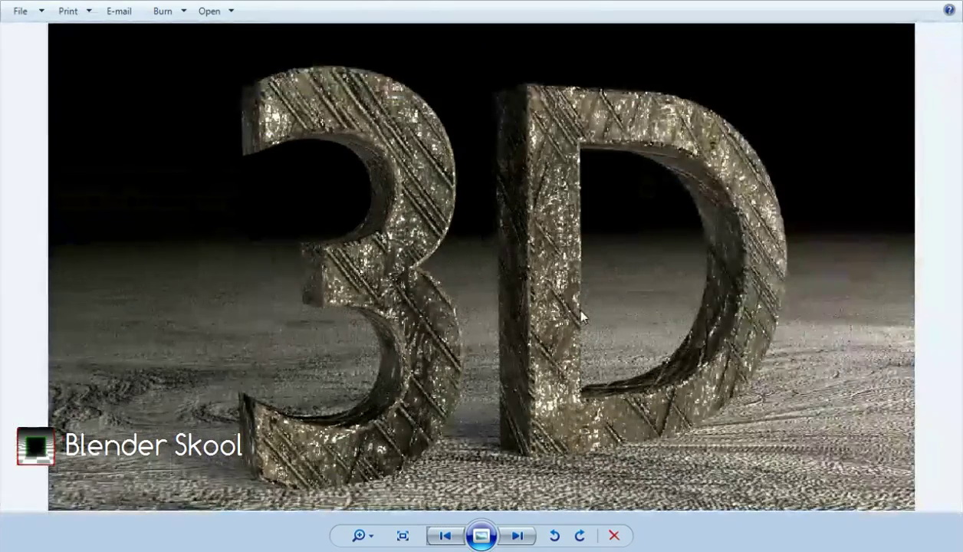
scroll(566, 174, "down", 1)
scroll(316, 163, "up", 2)
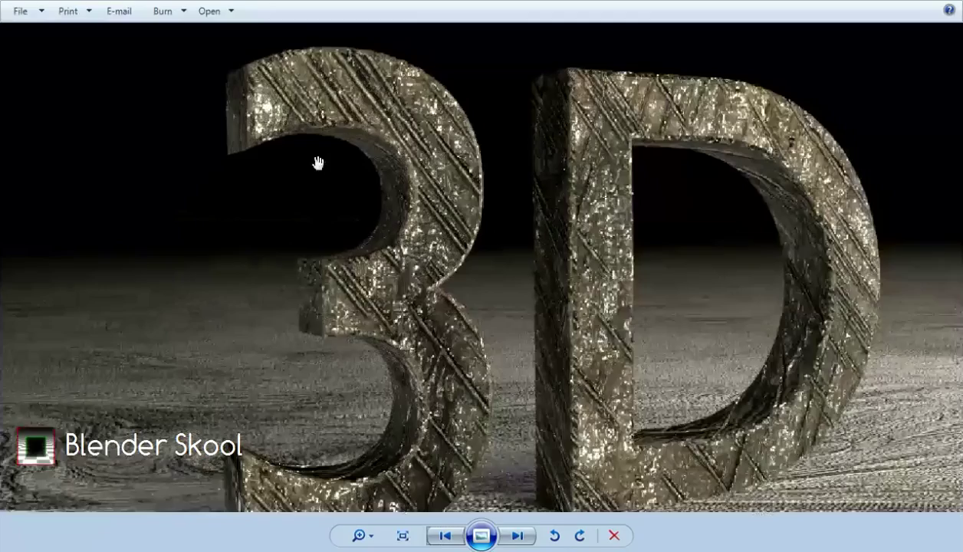